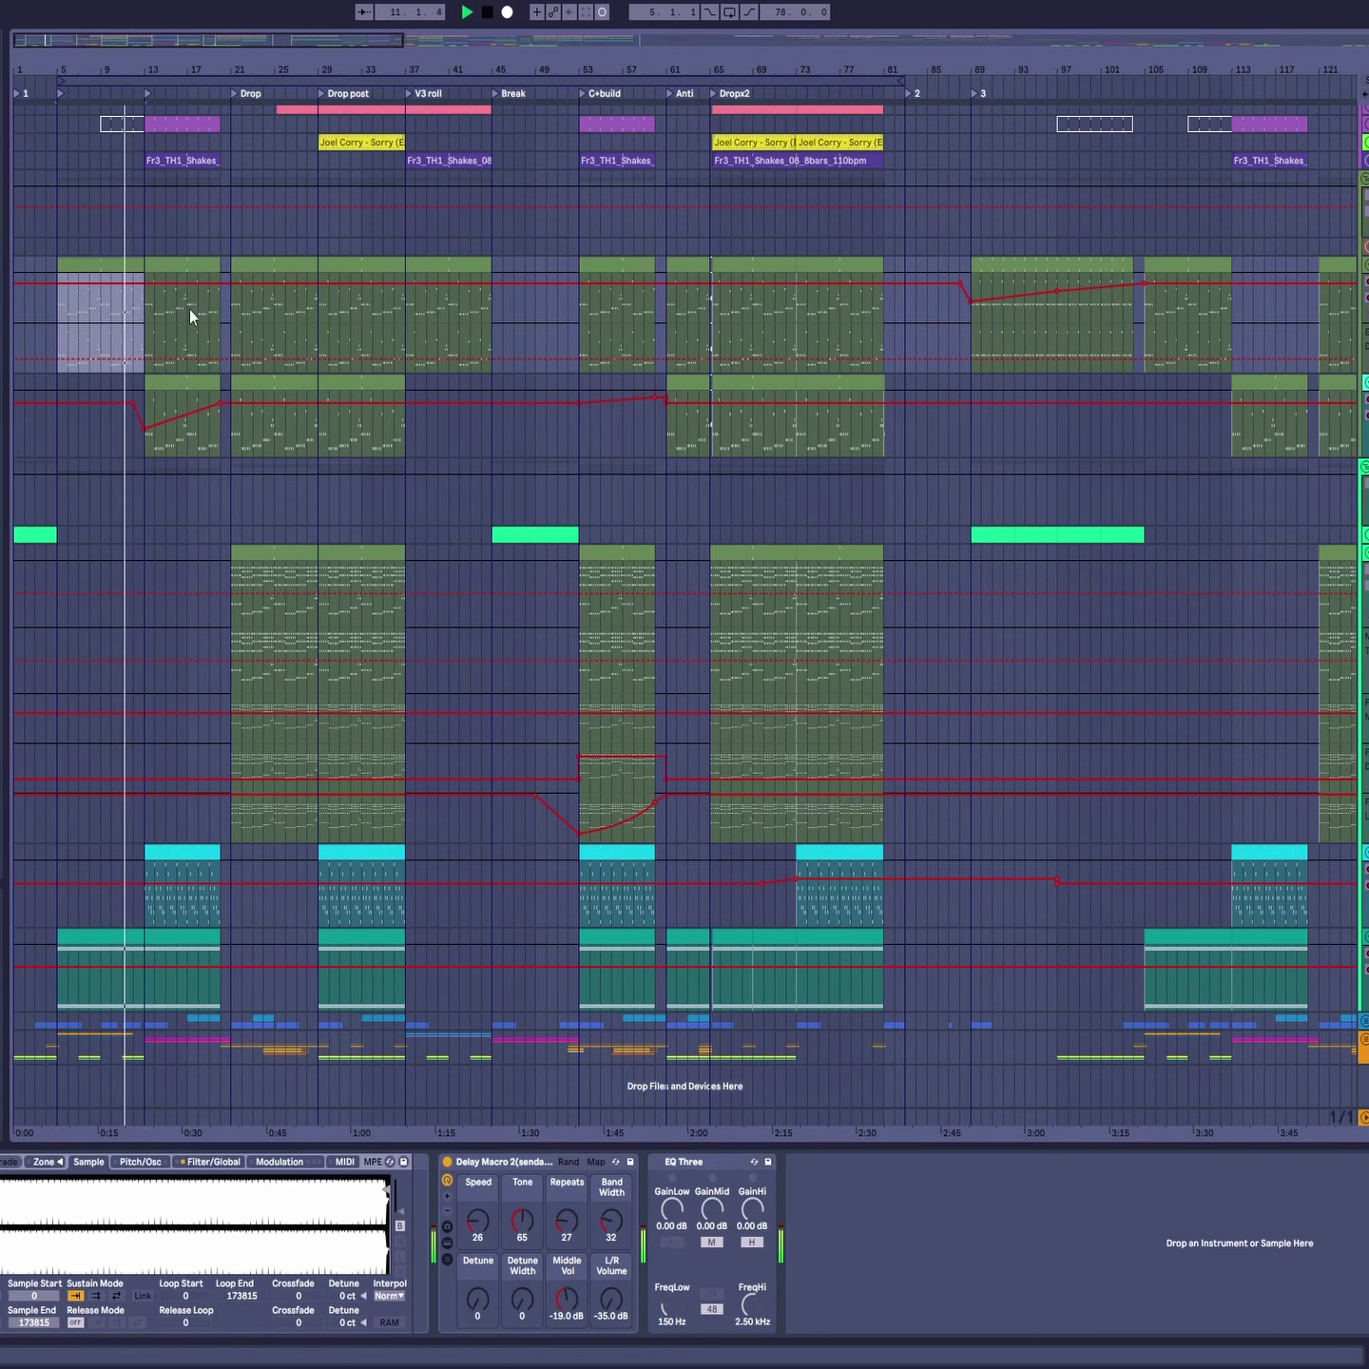
Step: Look over the arrangement's track groups and open the green MIDI clip that starts at the Drop marker
scroll(1224, 292, "up", 4)
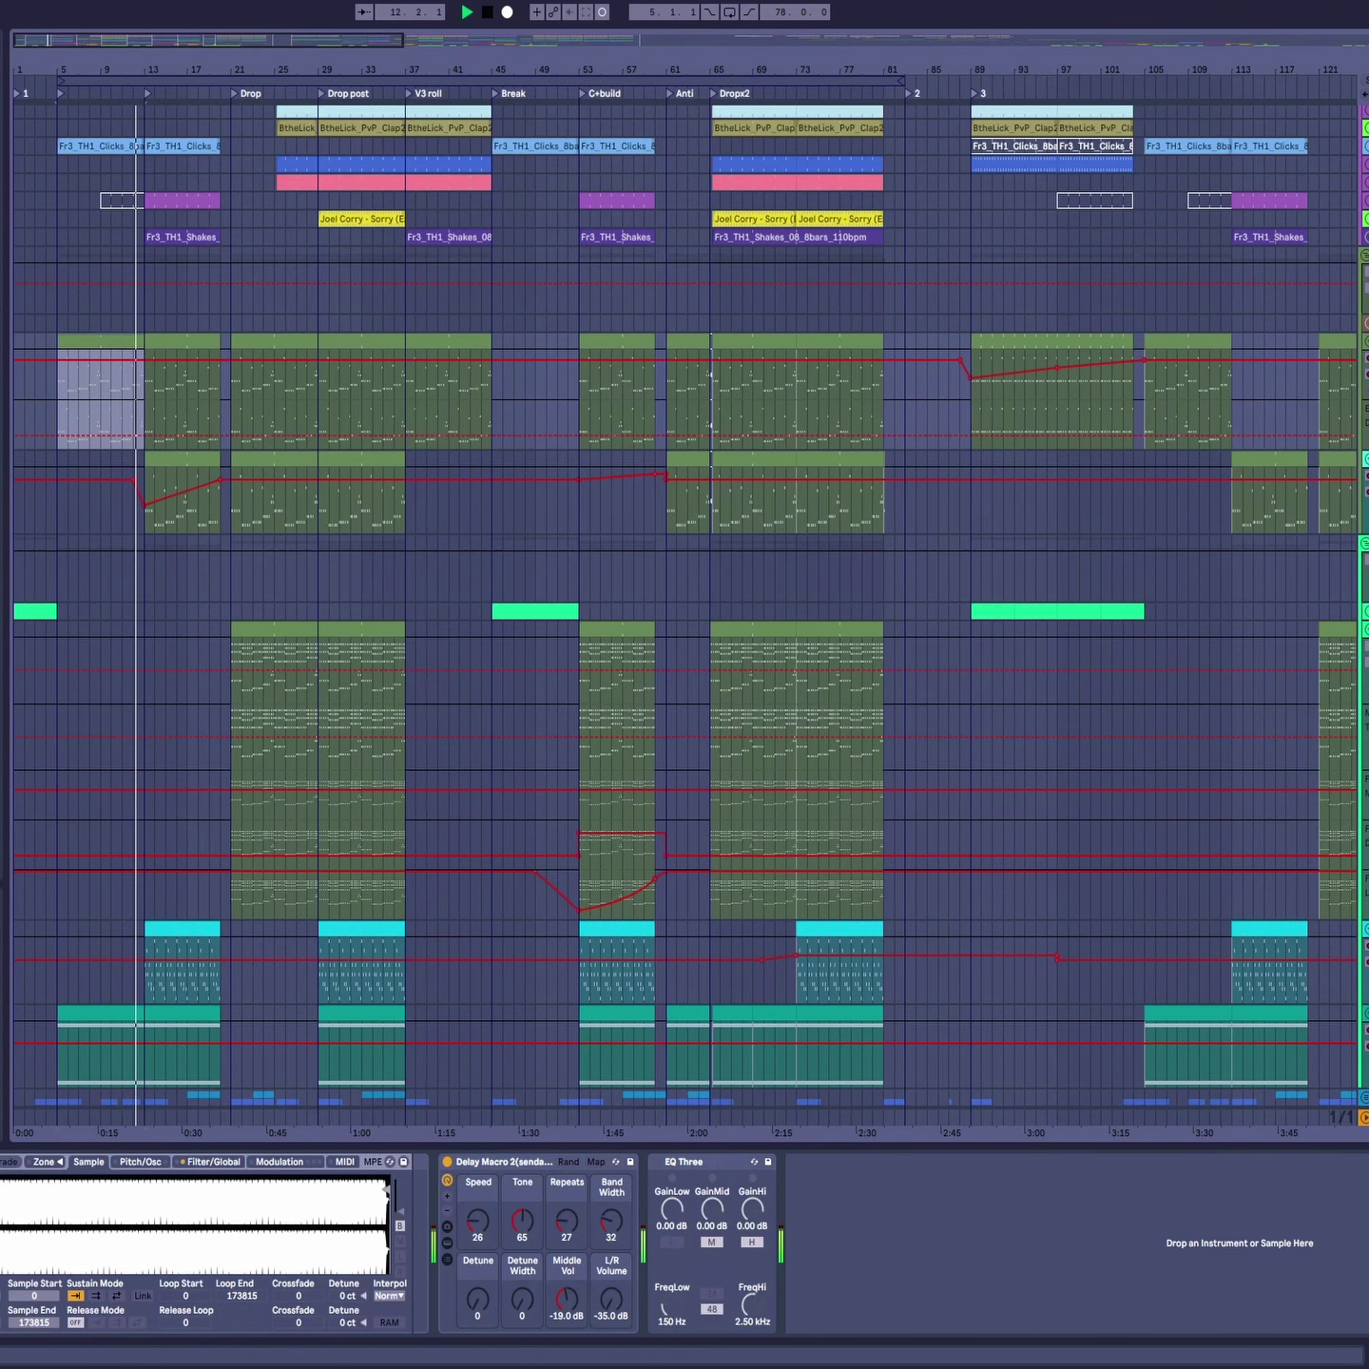
scroll(948, 181, "up", 3)
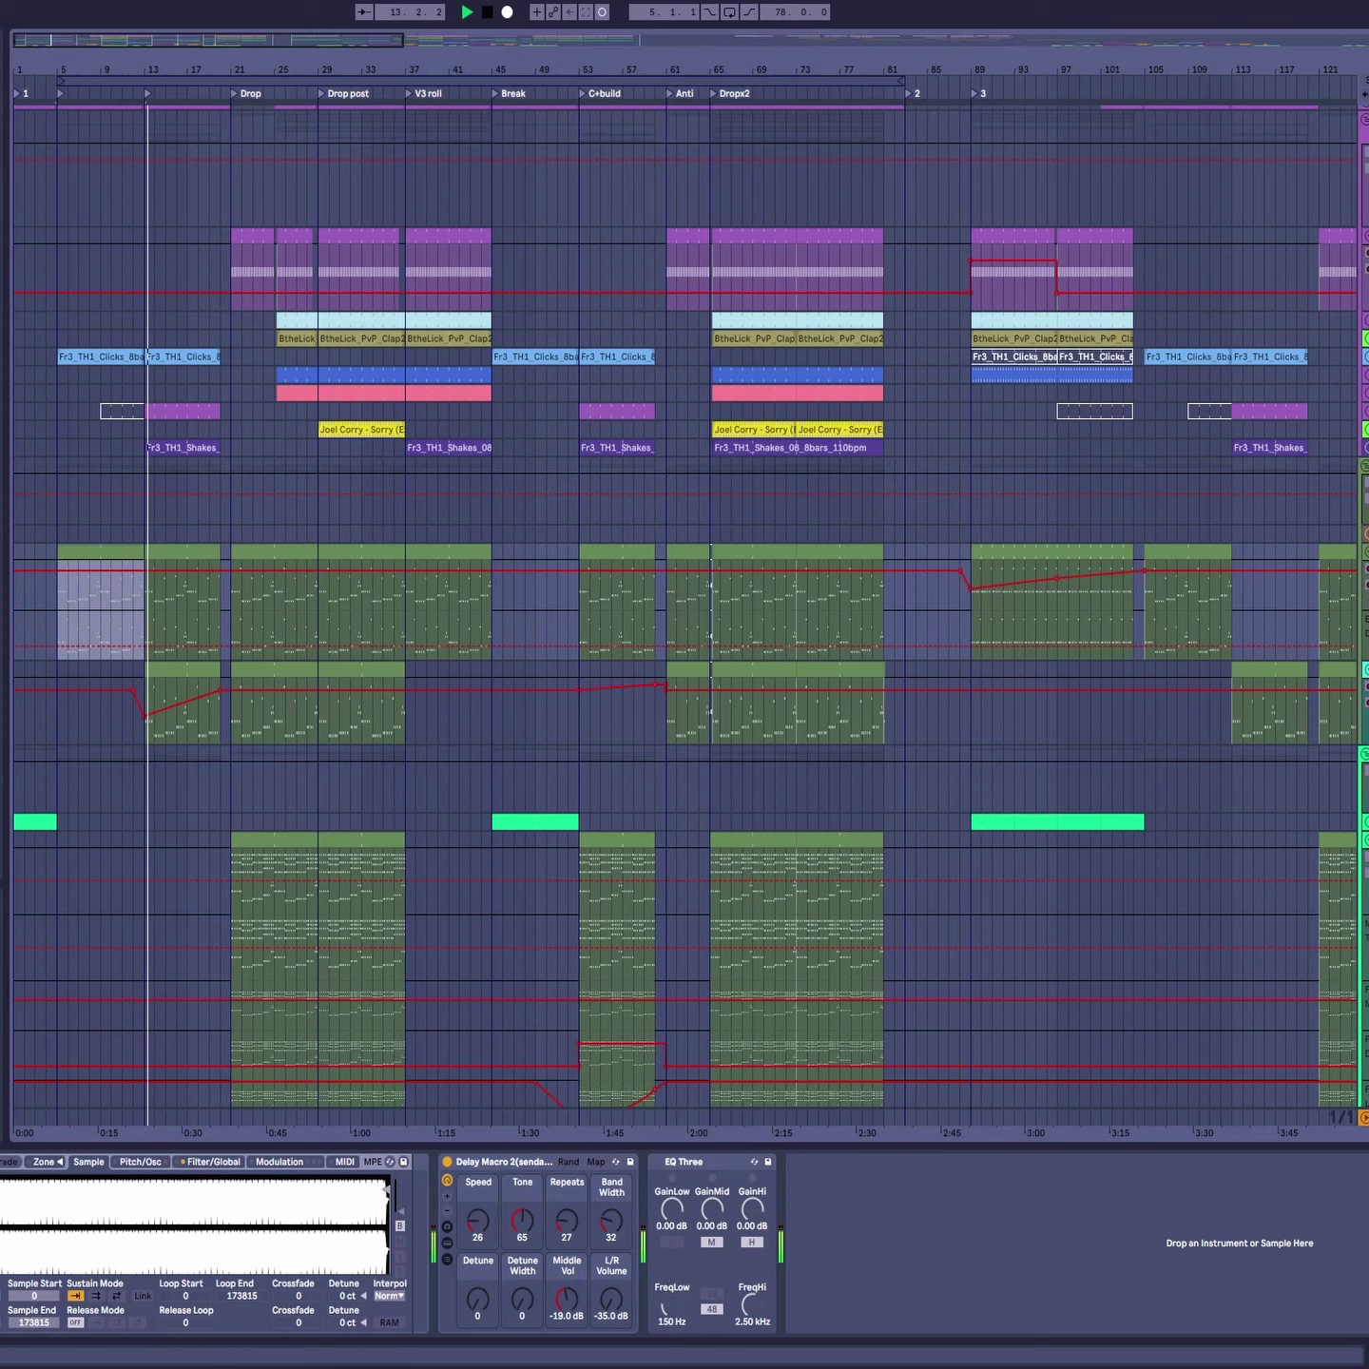
scroll(948, 182, "down", 7)
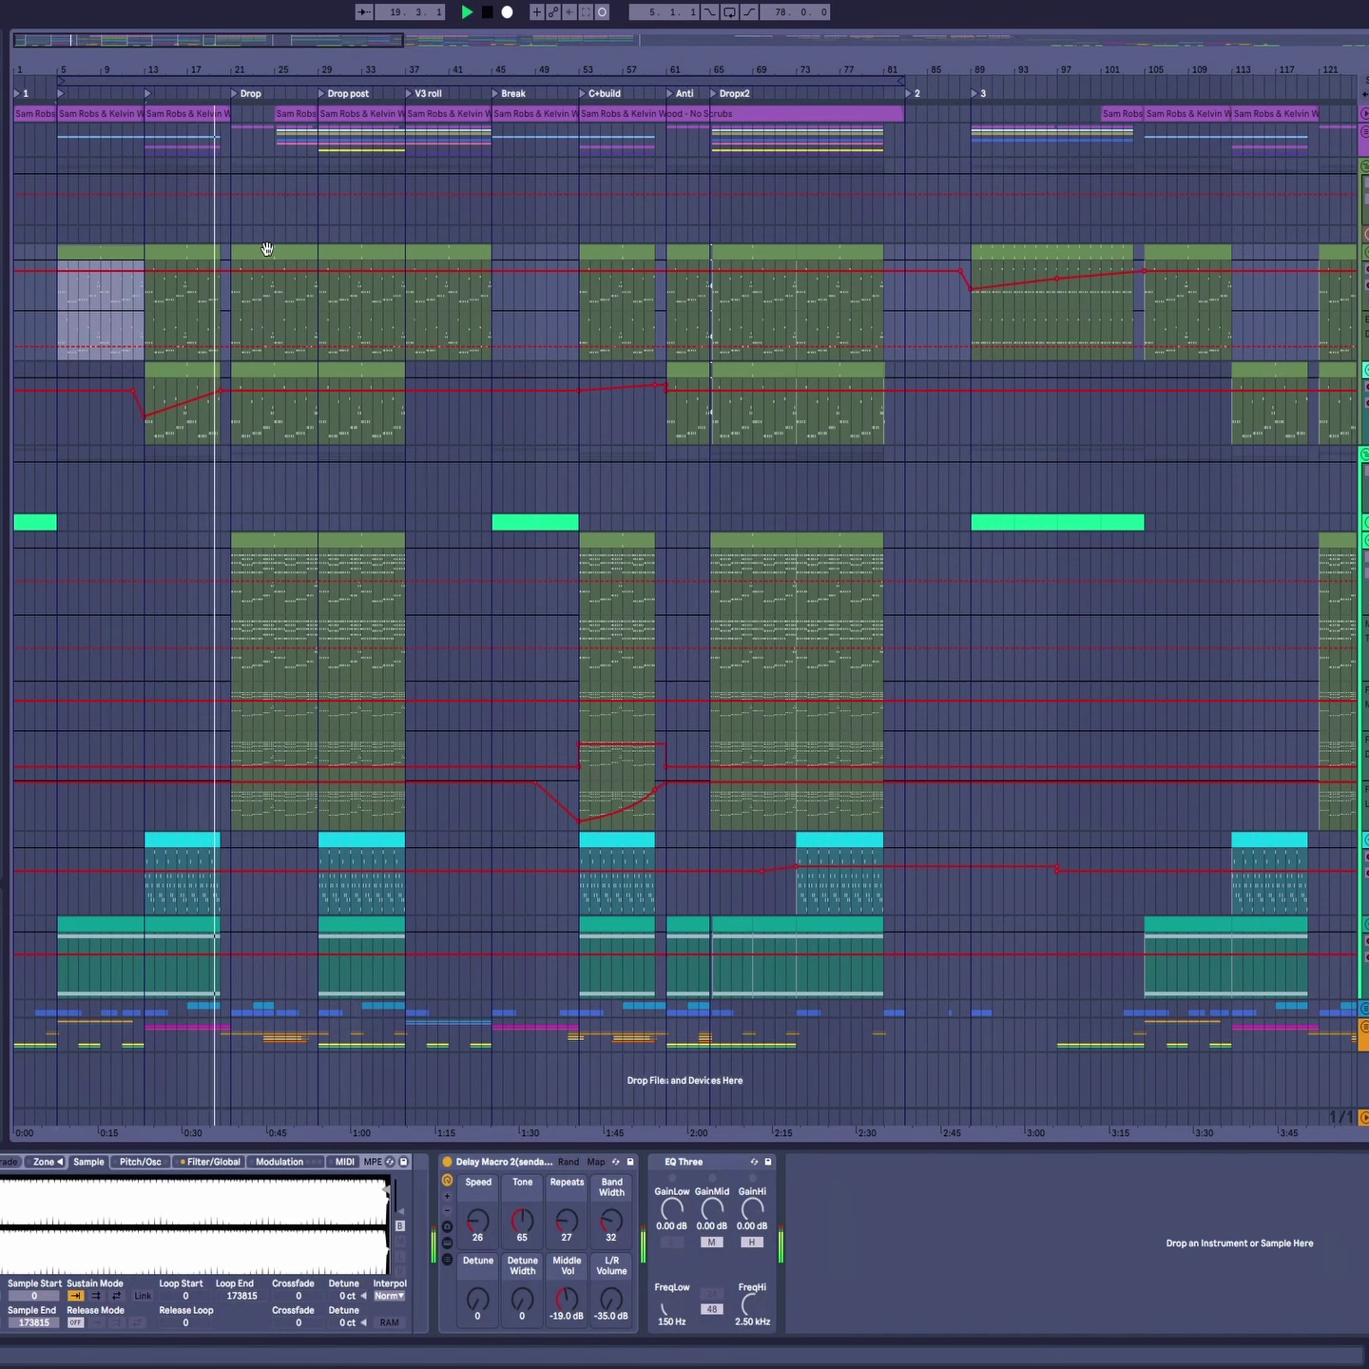
left_click(268, 249)
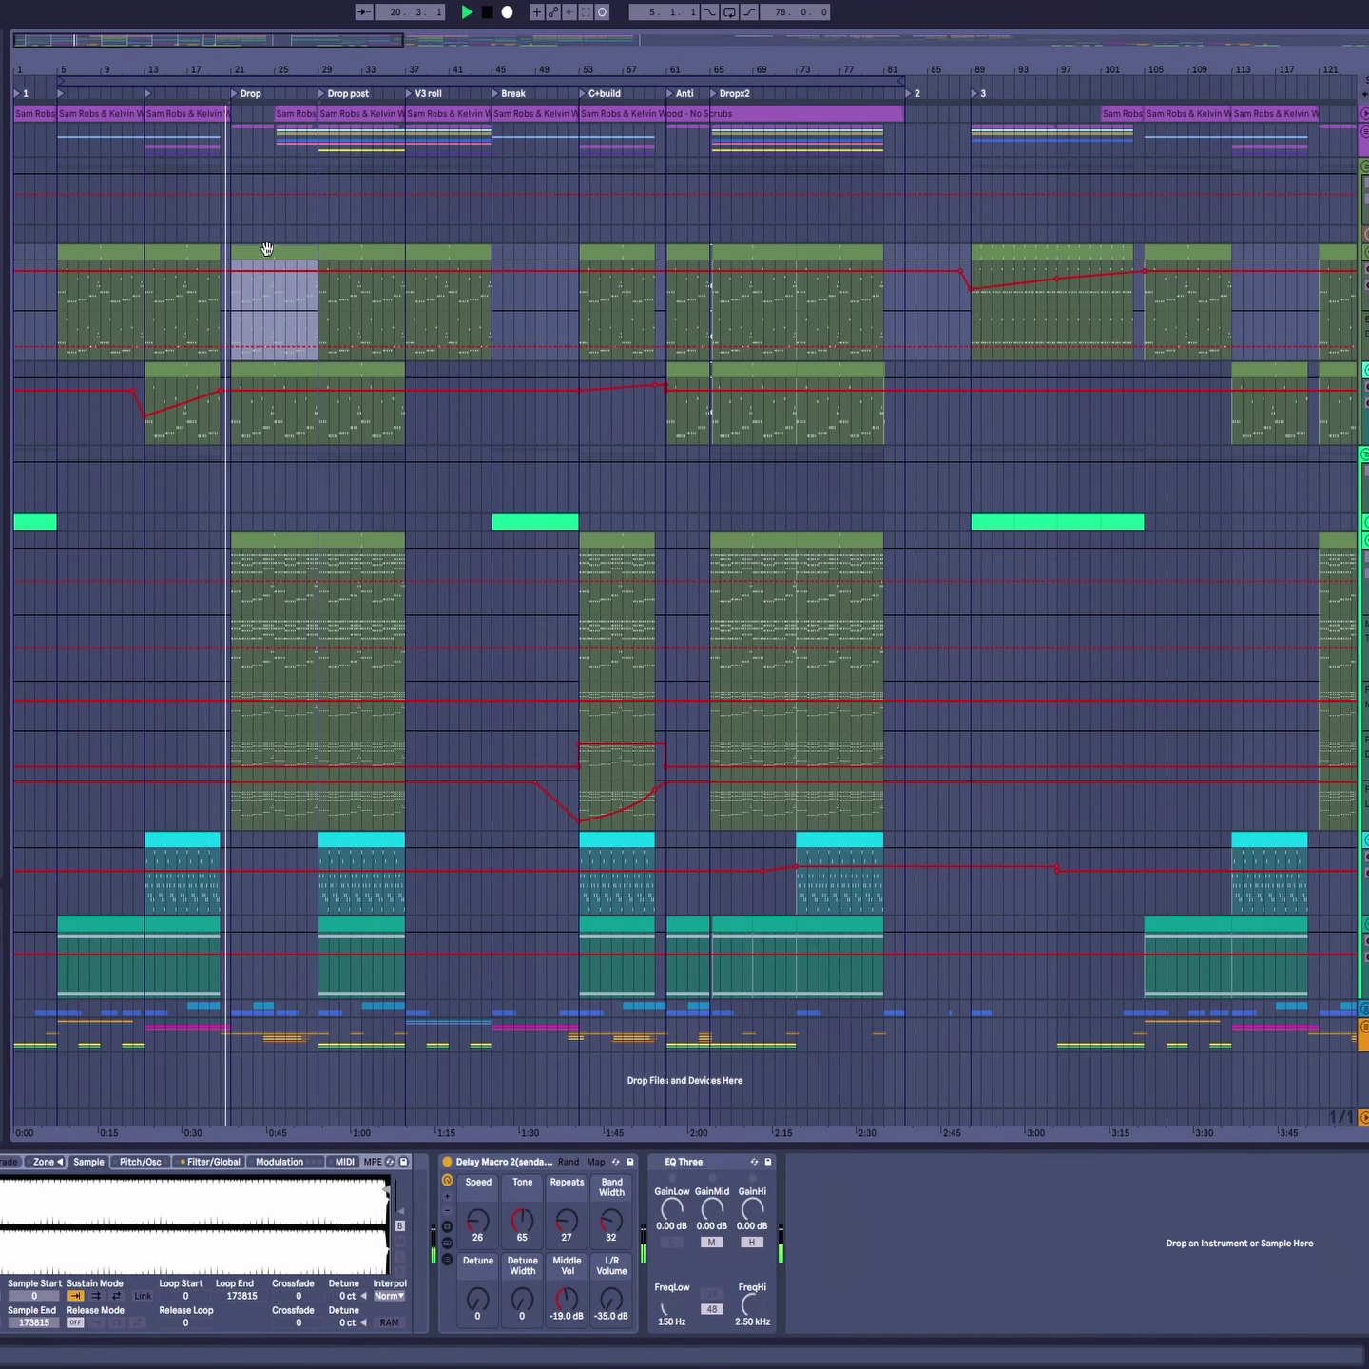
double_click(267, 249)
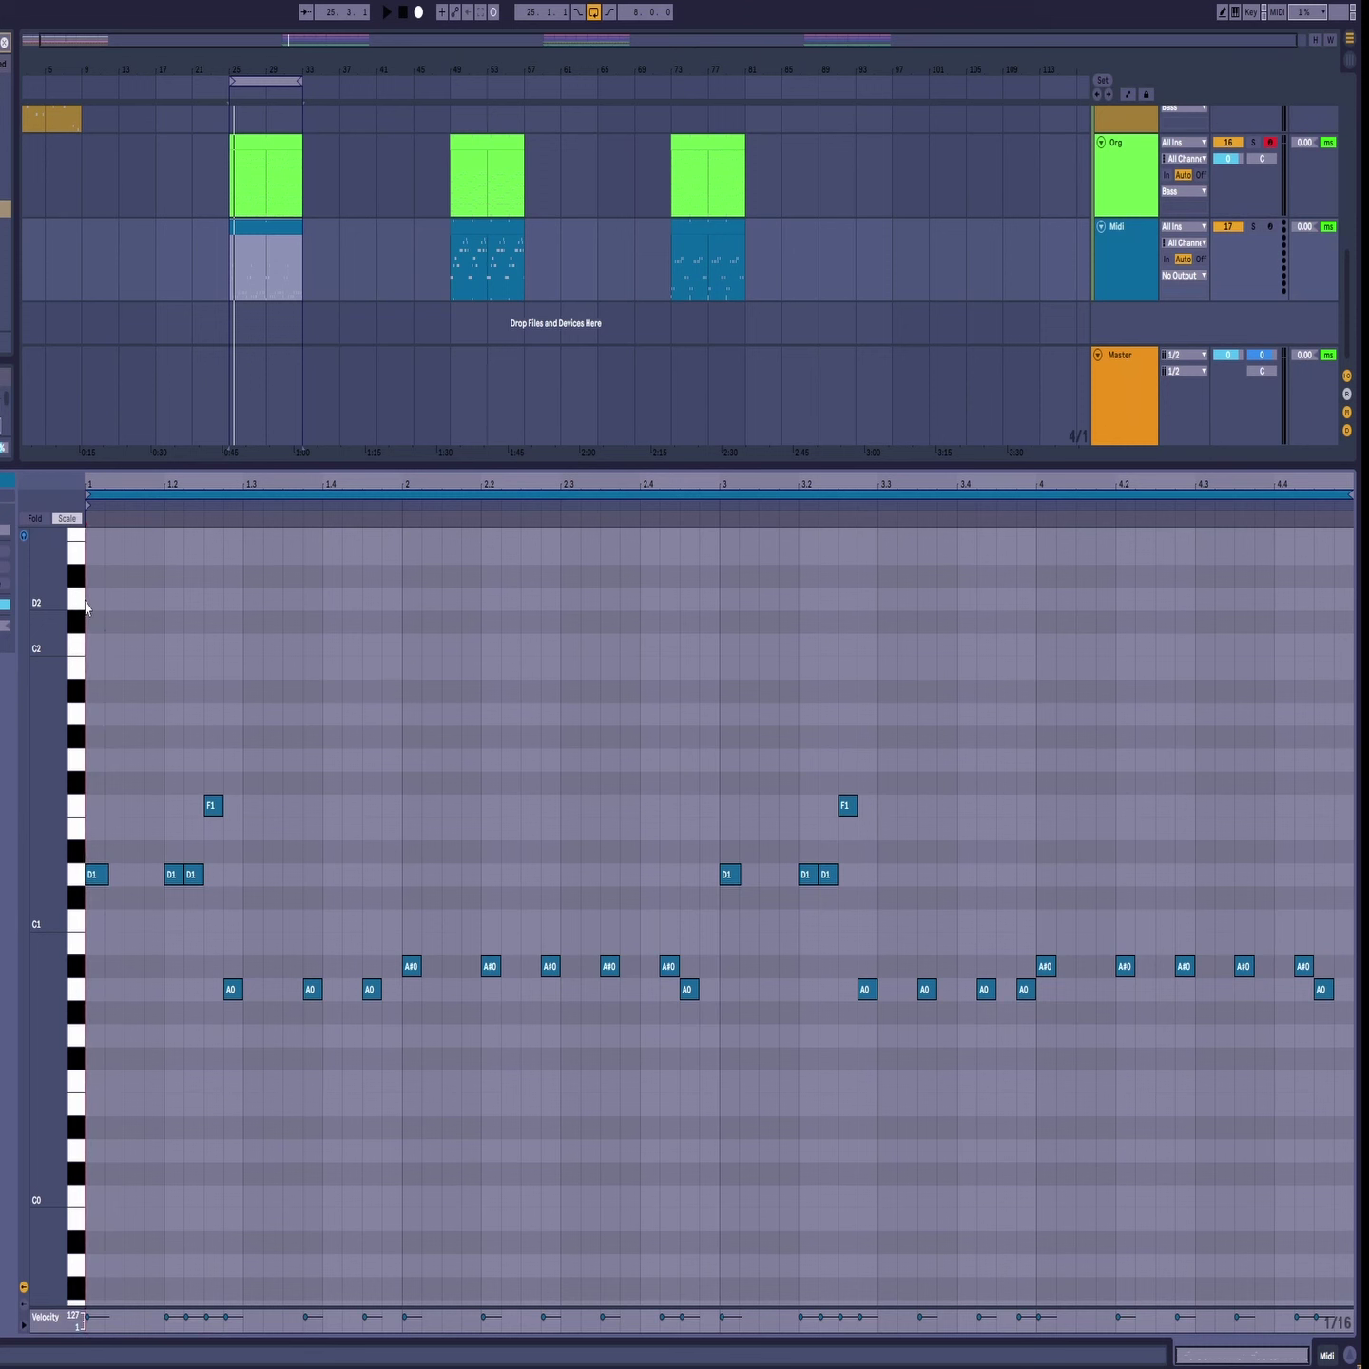
Step: Play back the three bass-line clips on the Midi track at bars 25, 49 and 73 one after another
key("space")
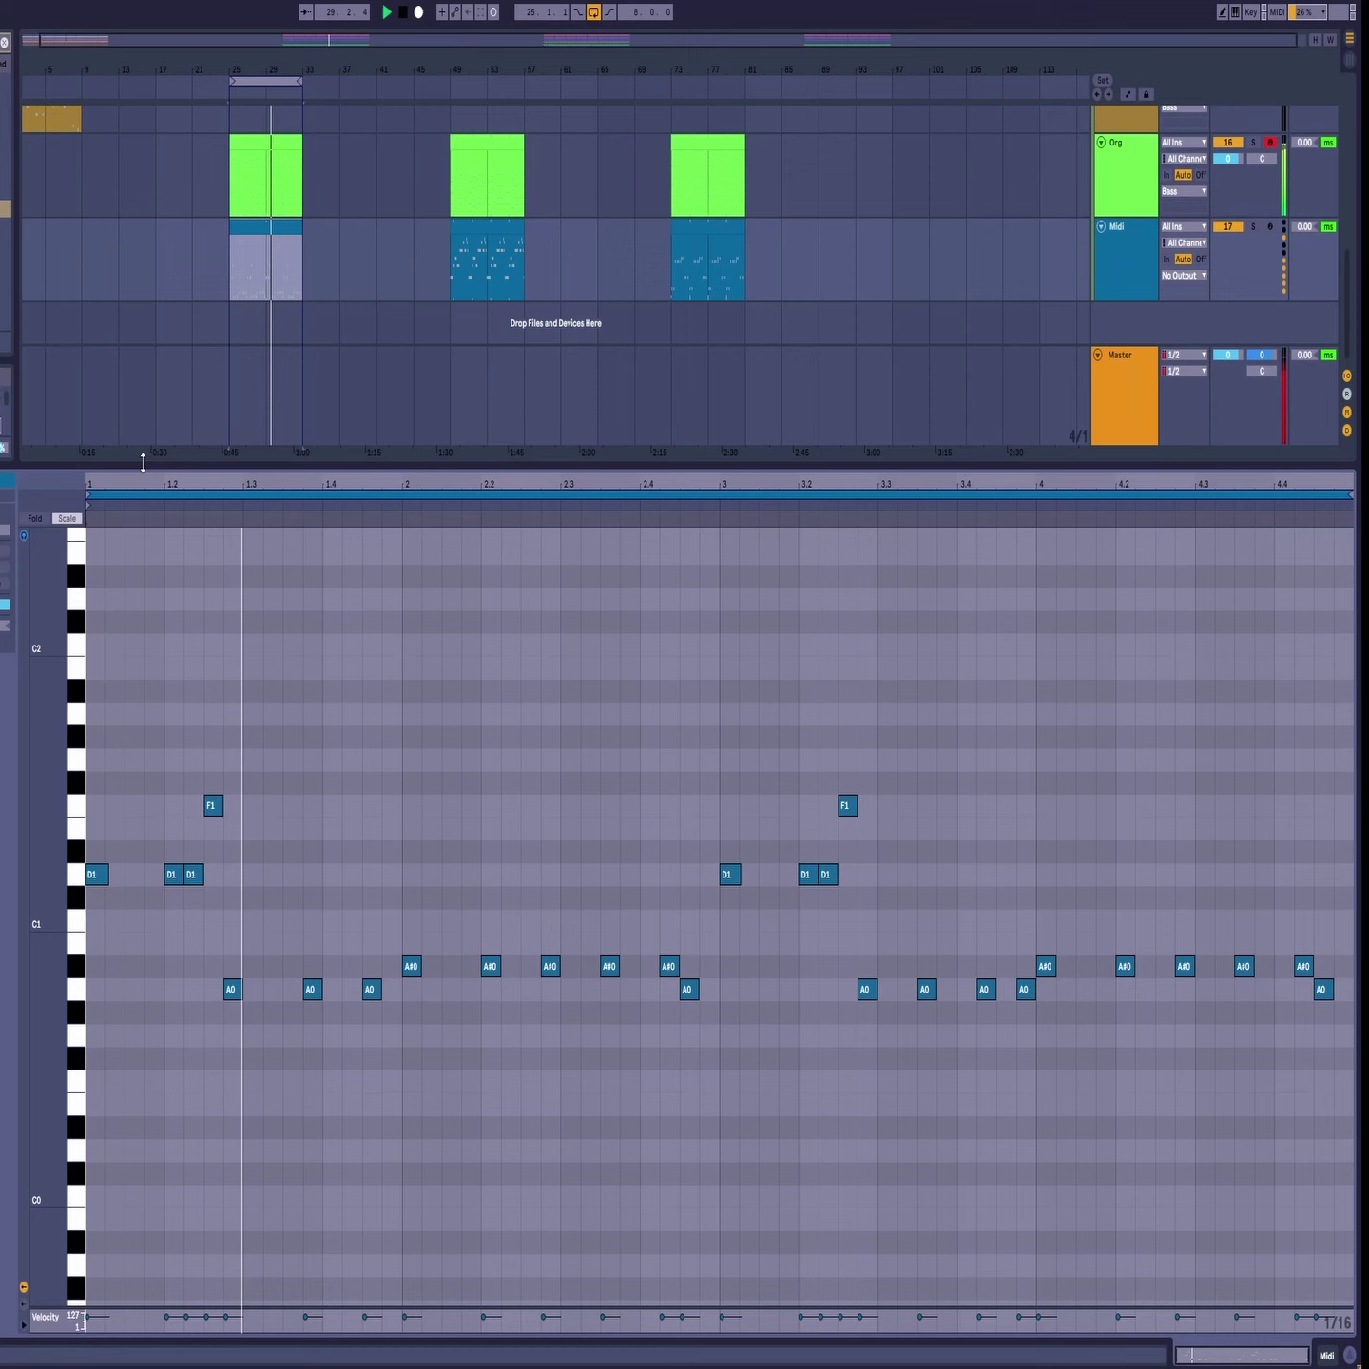
key("space")
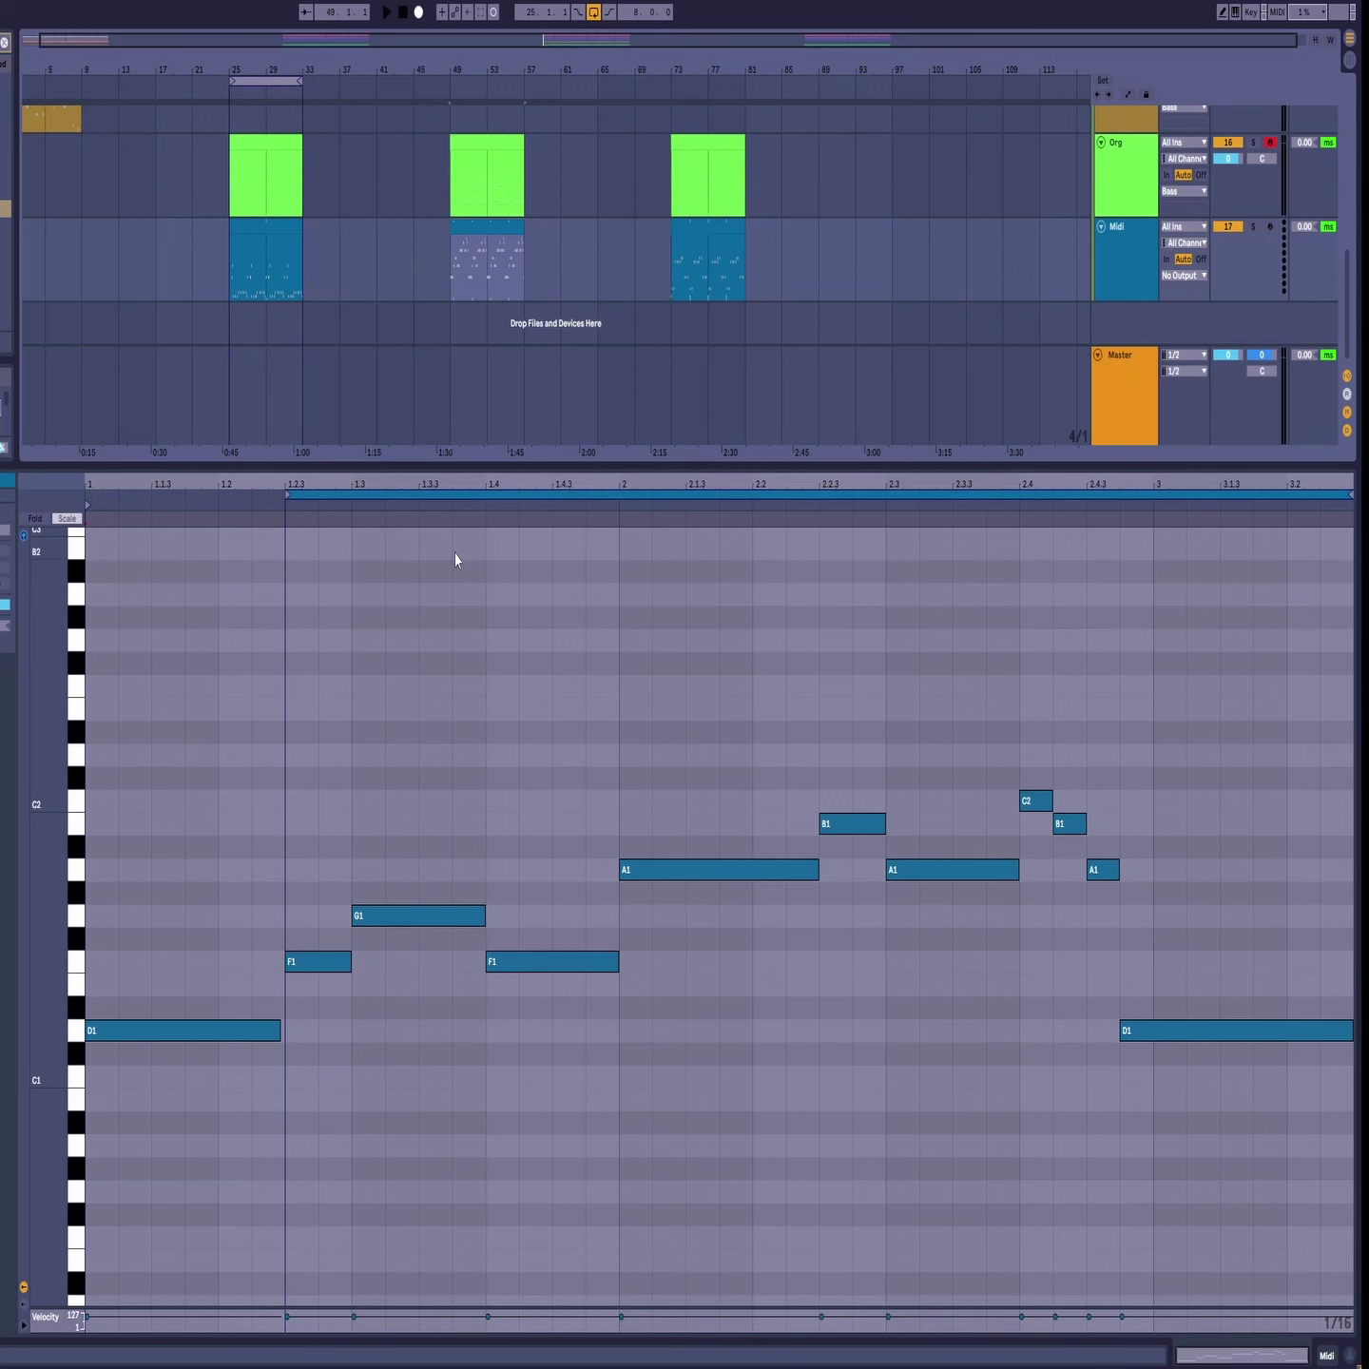
key("space")
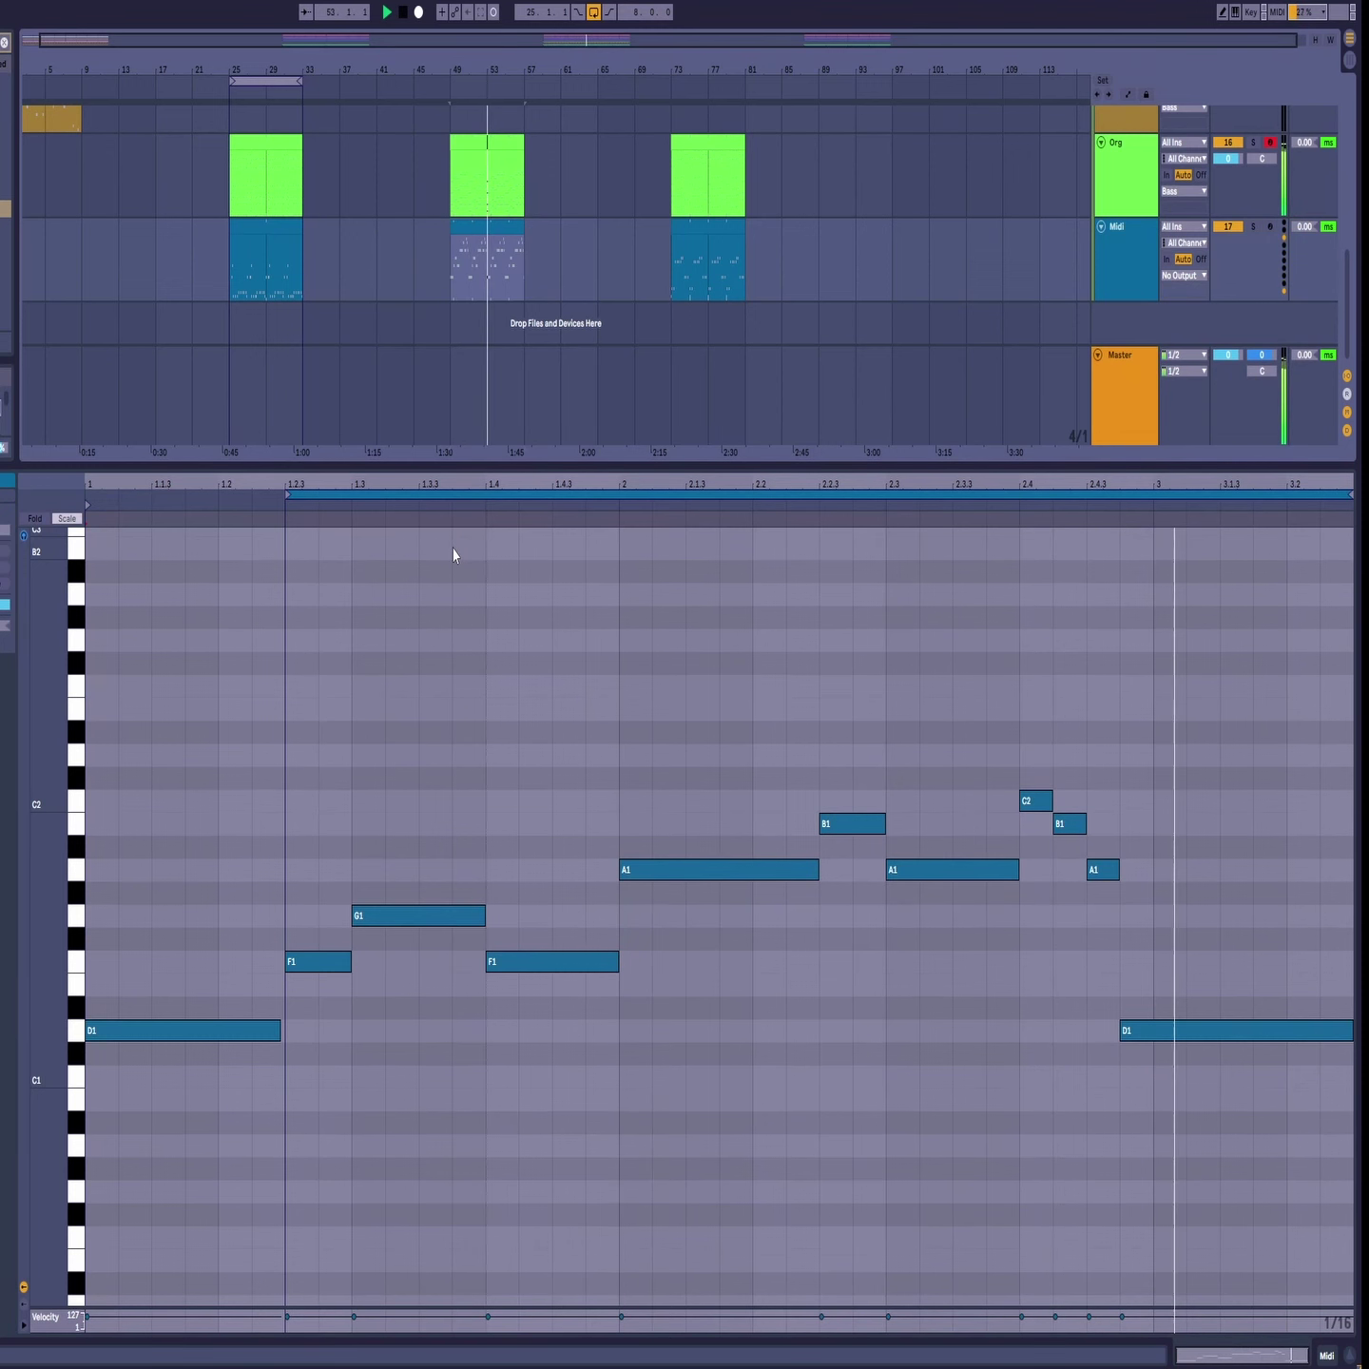
key("space")
left_click(690, 226)
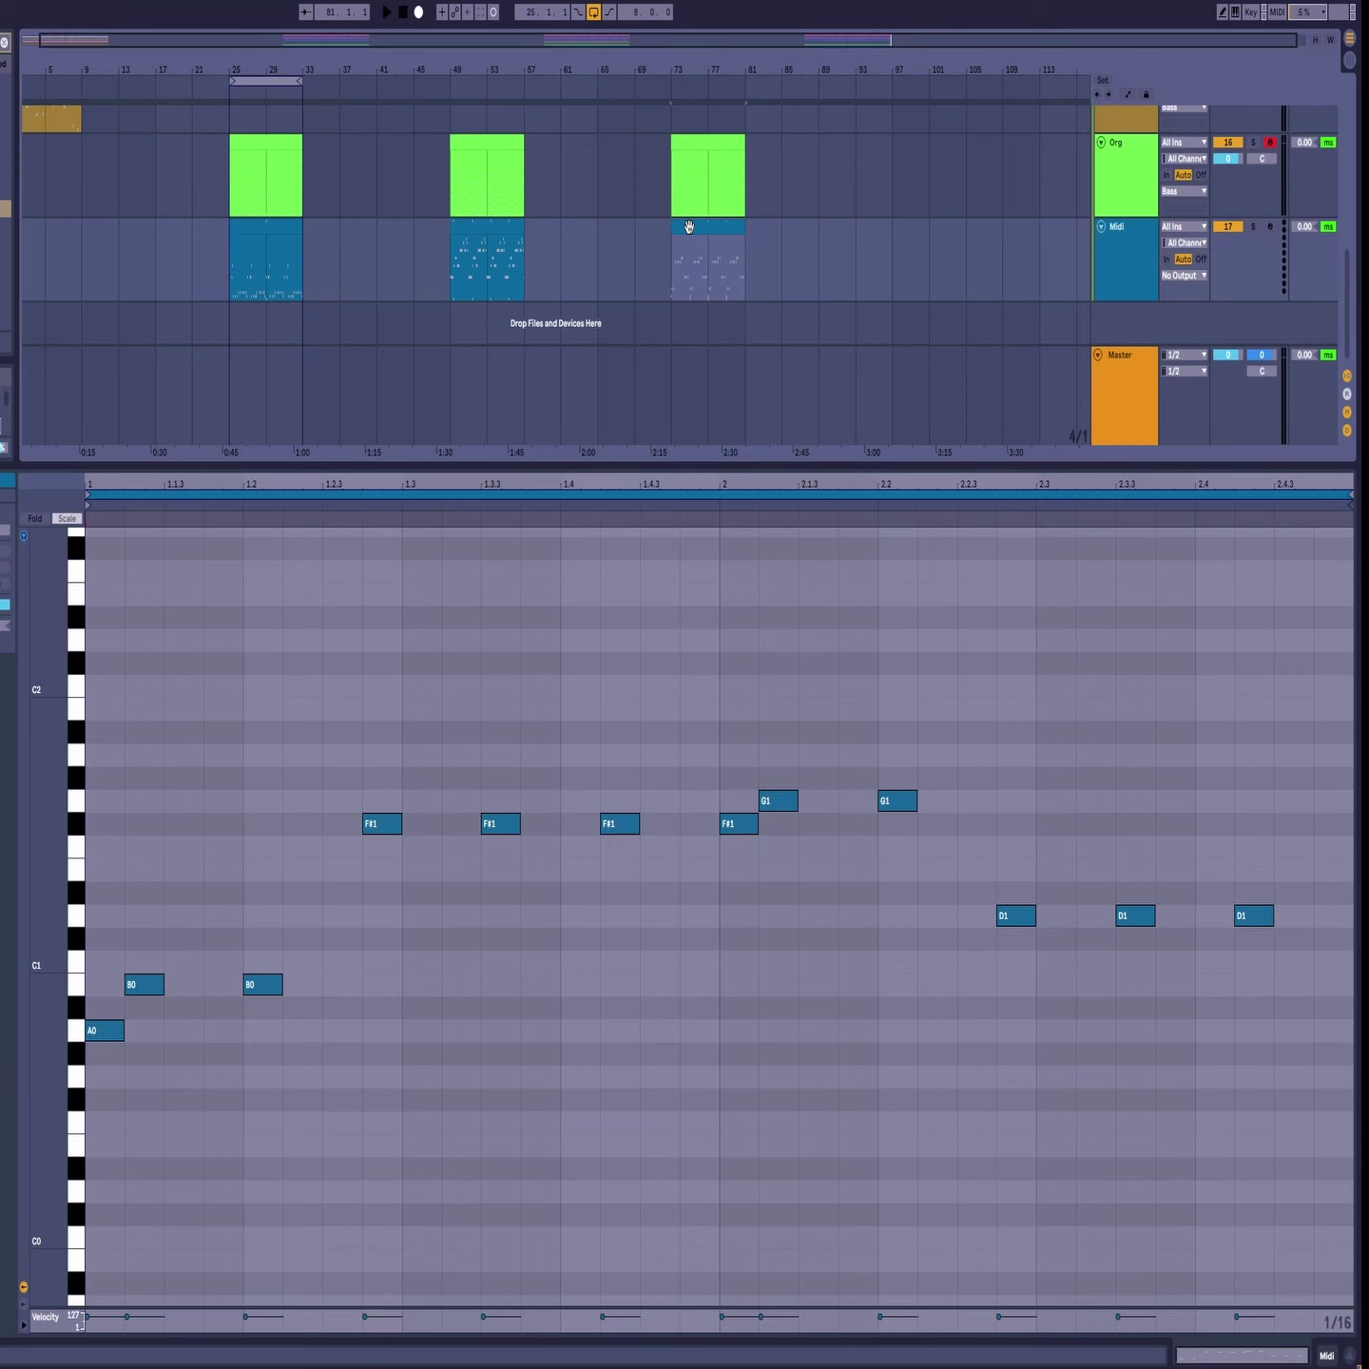
key("space")
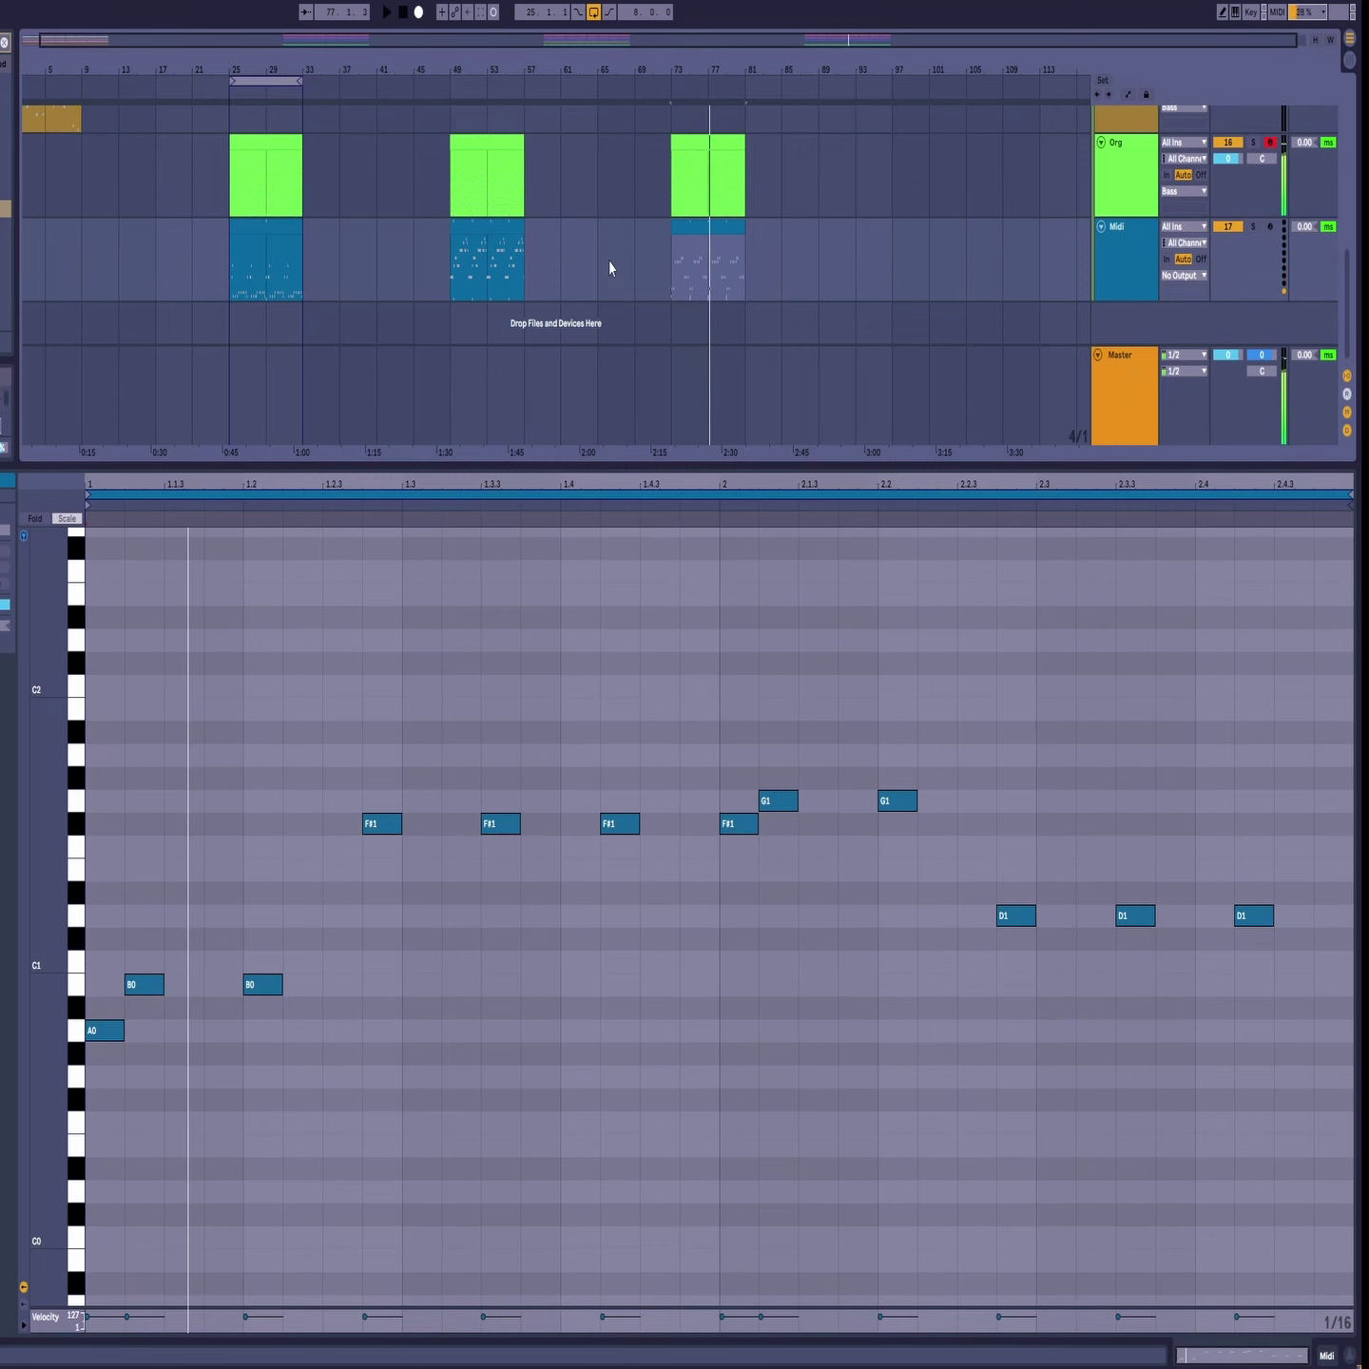
key("space")
Step: Open the Org track's clip at bar 25 and play its layered organ-bass version
left_click(262, 228)
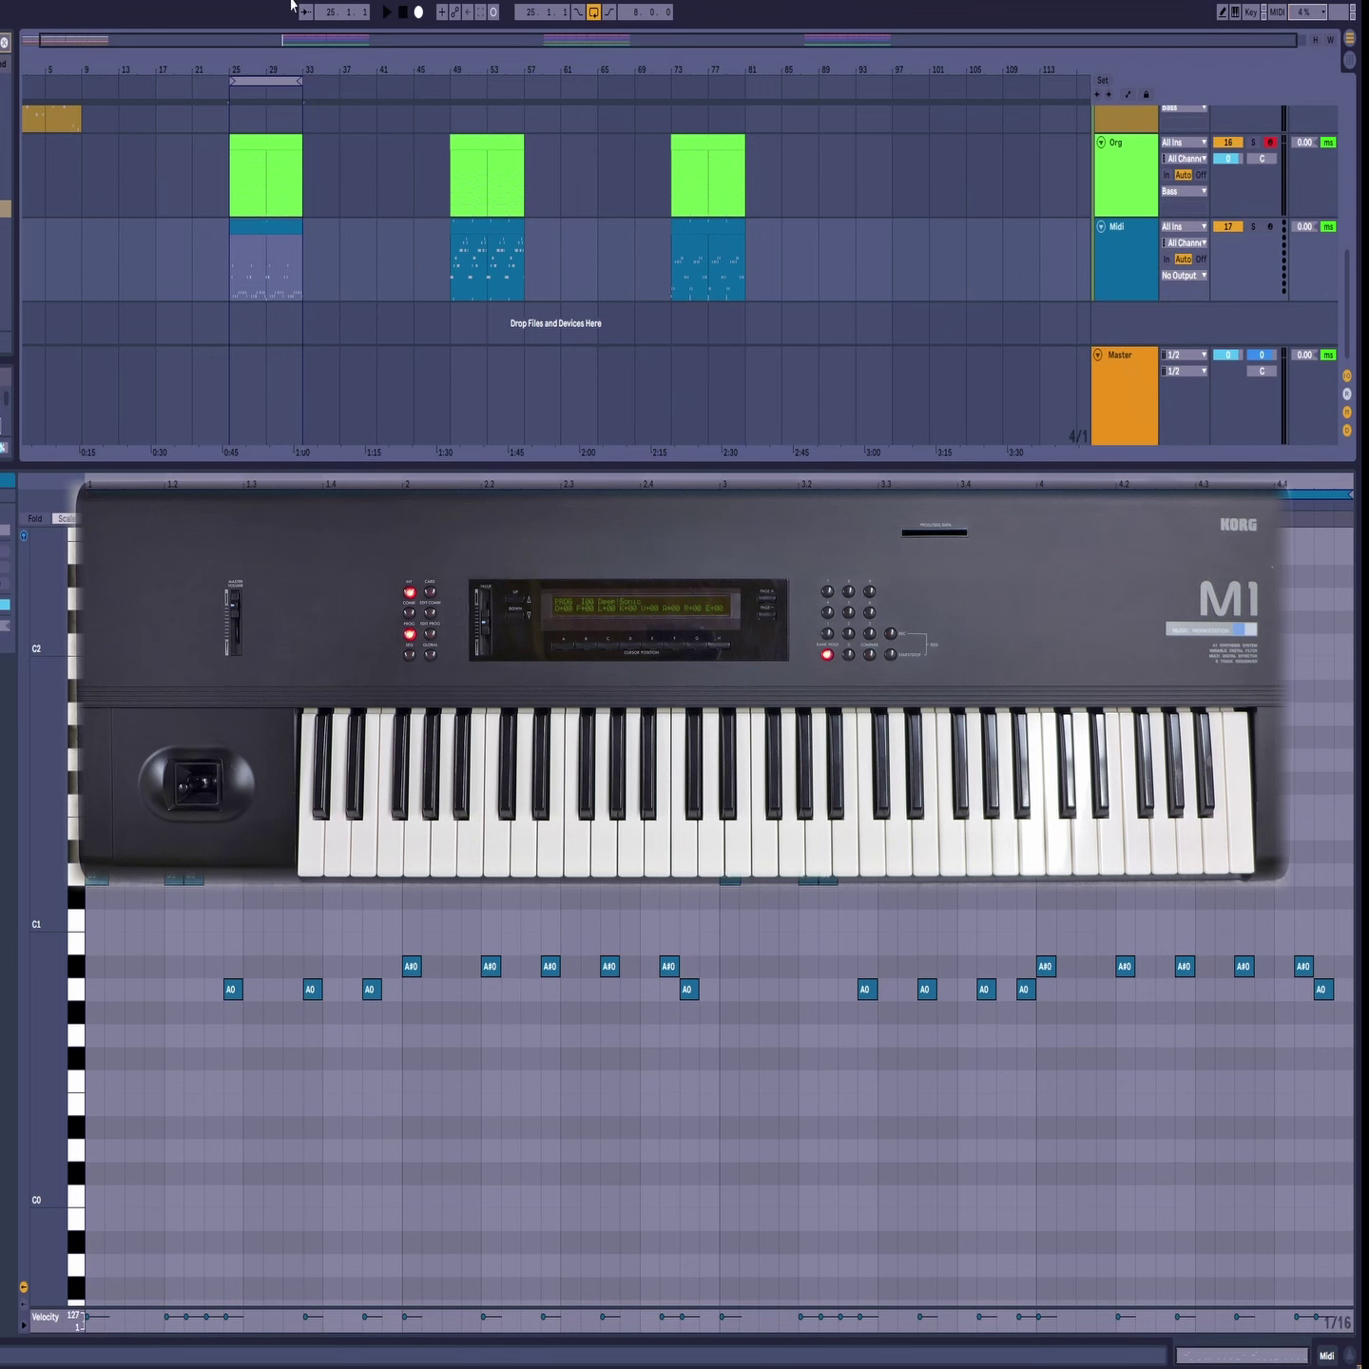
left_click(264, 142)
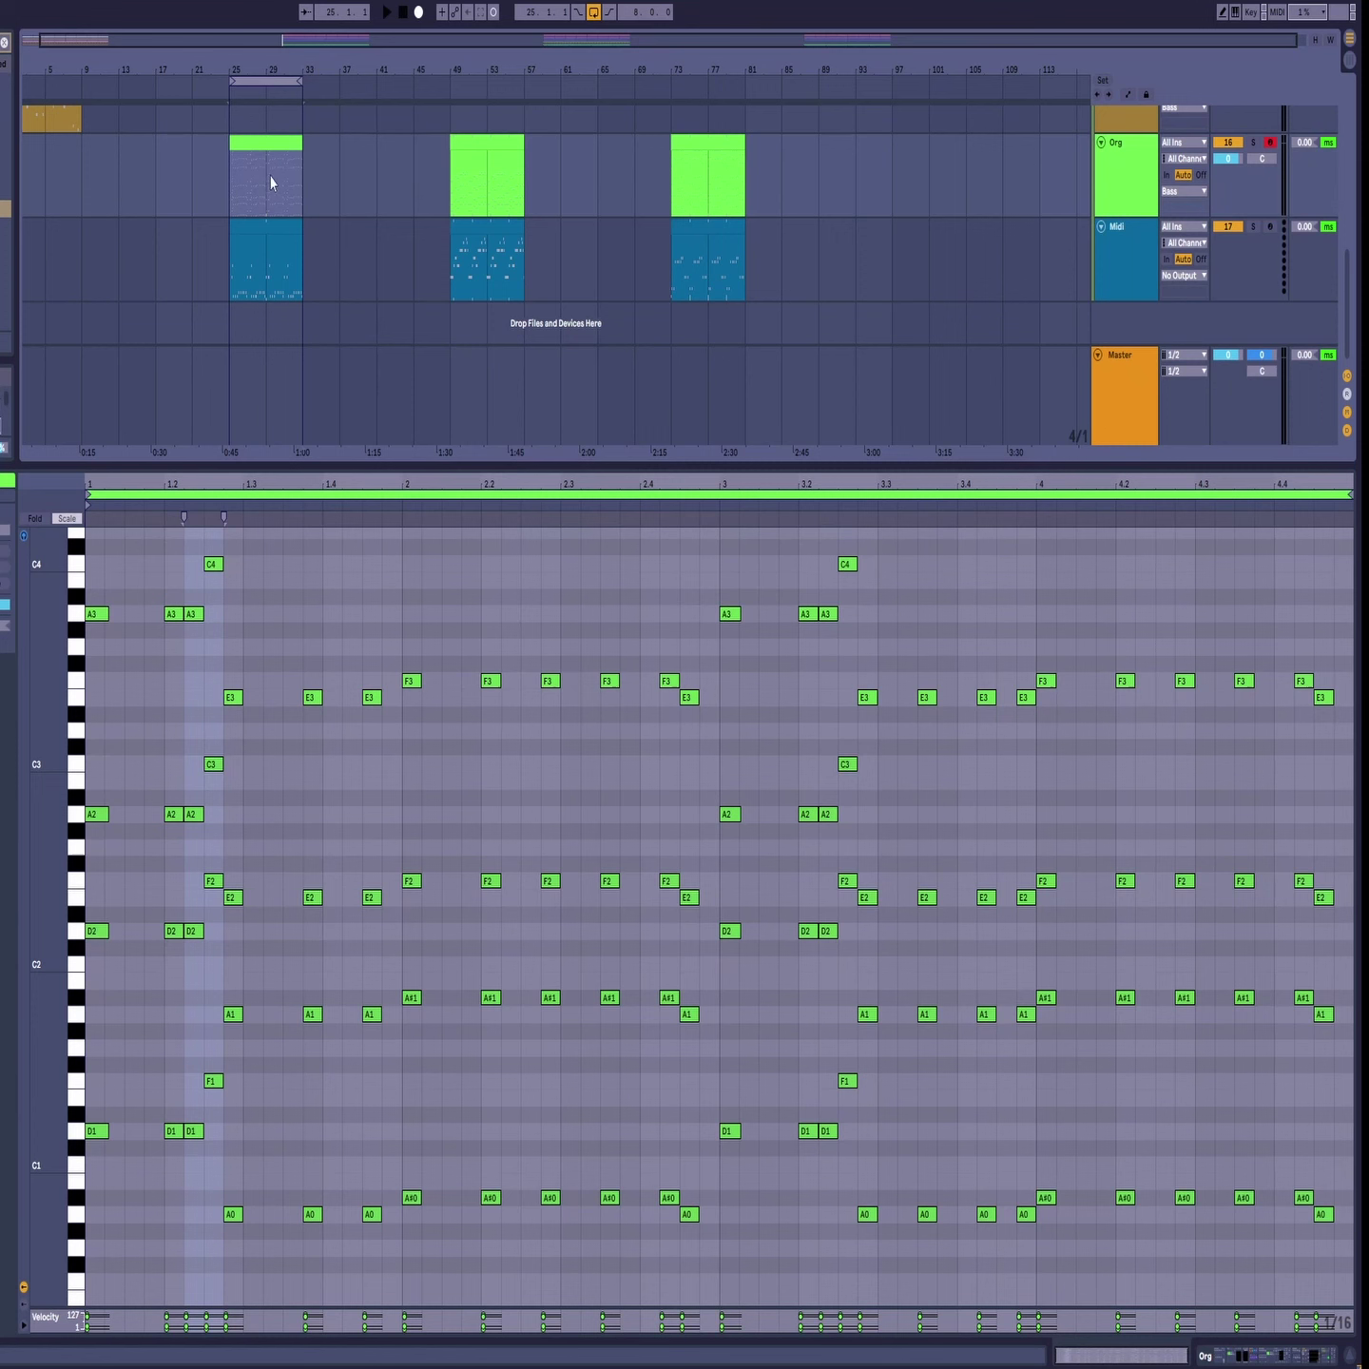
key("space")
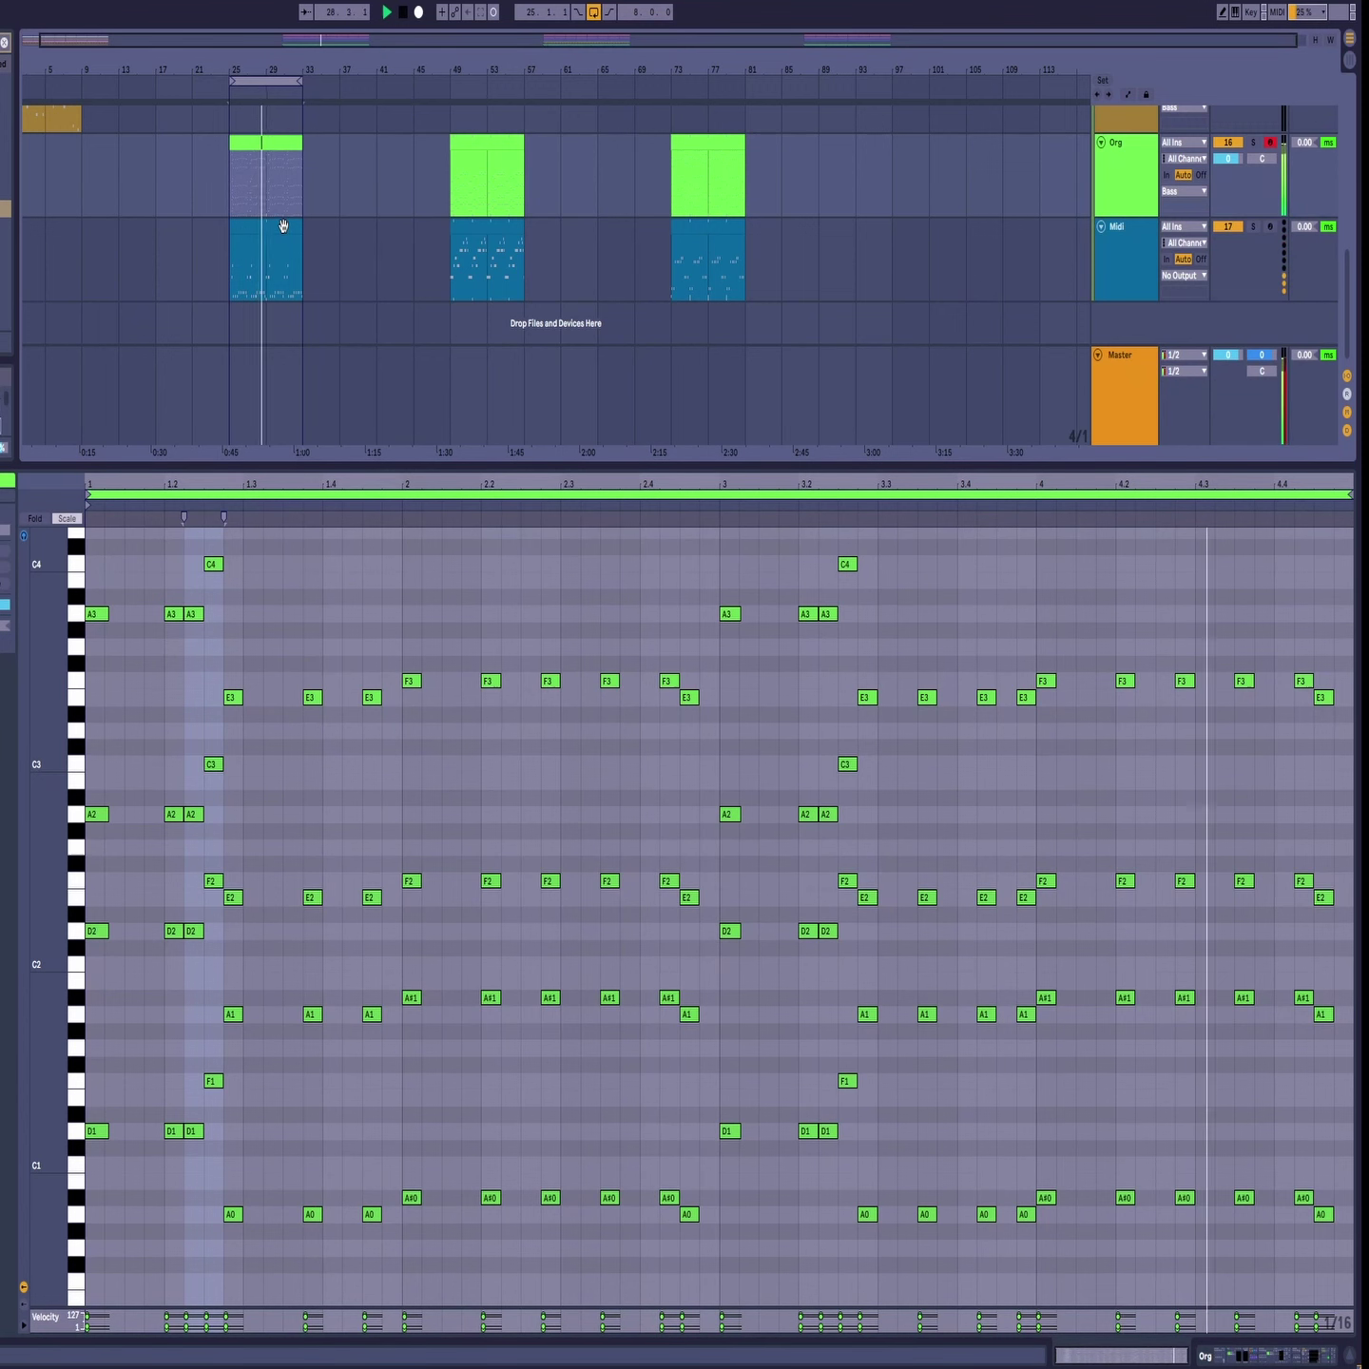
key("space")
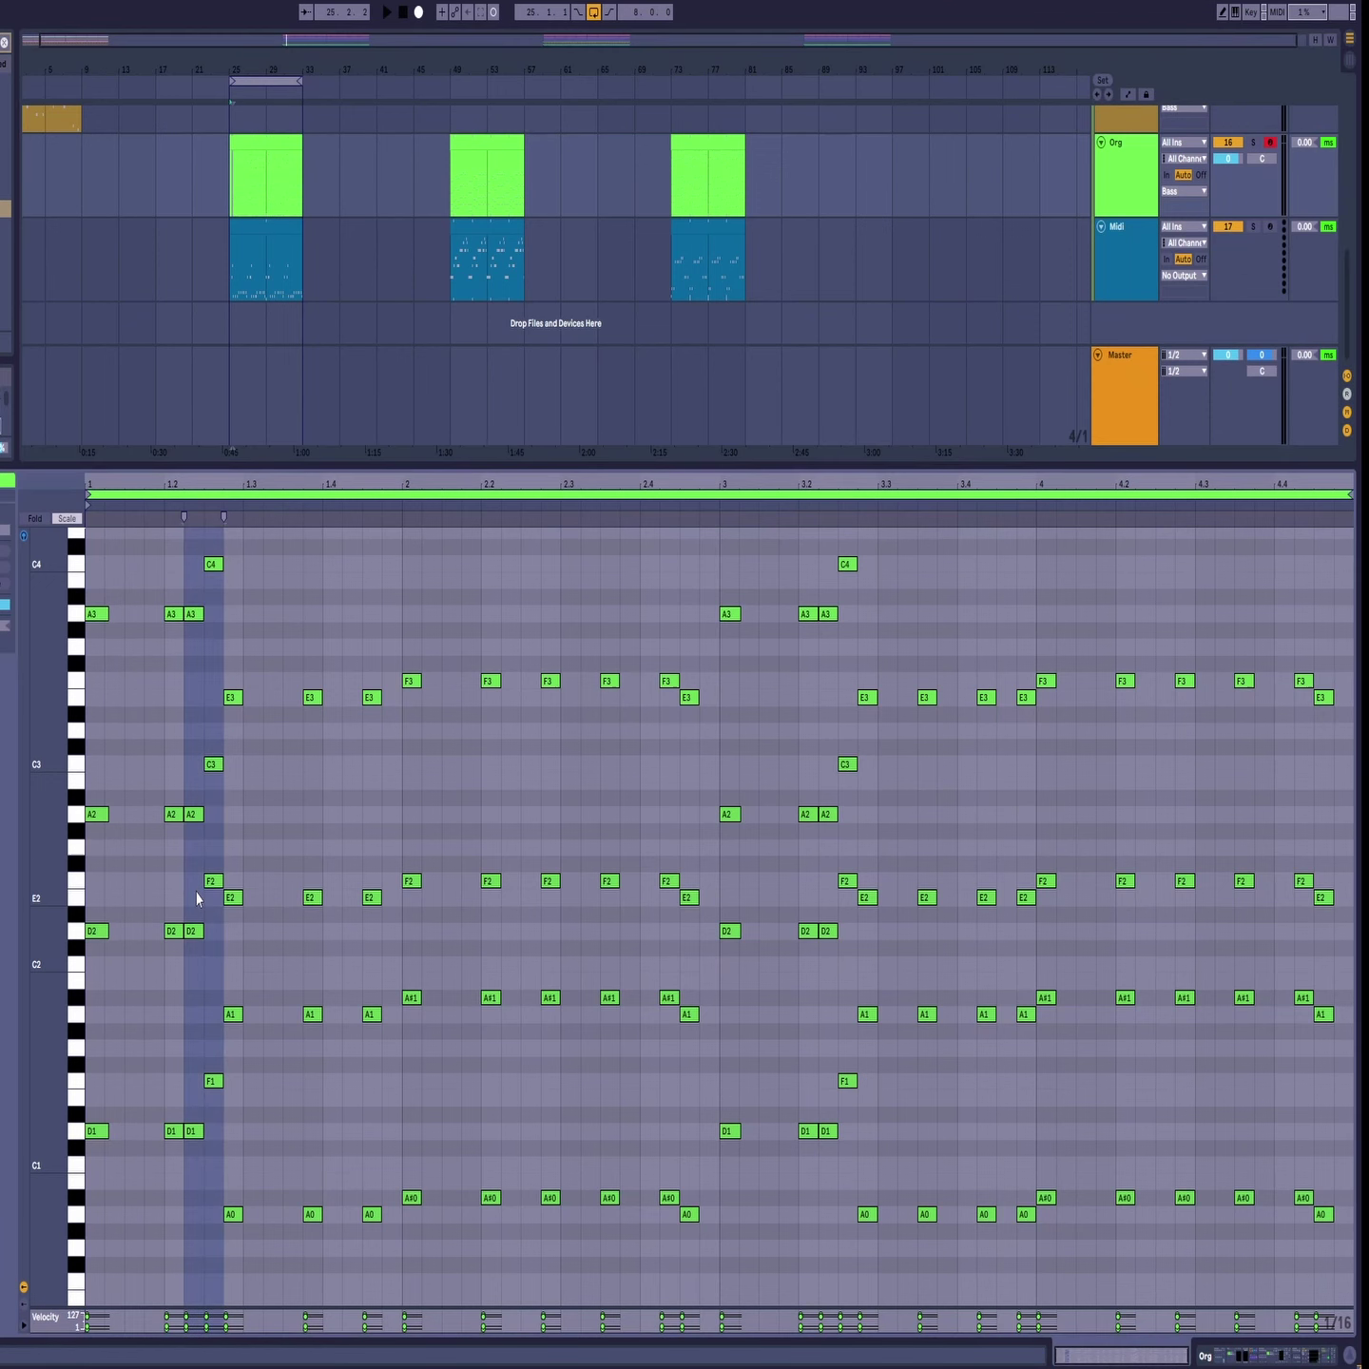
Step: Select the three opening D1 notes, the fundamental, in the Org clip at bar 25
left_click_drag(197, 892, 61, 1188)
left_click_drag(100, 1093, 186, 1197)
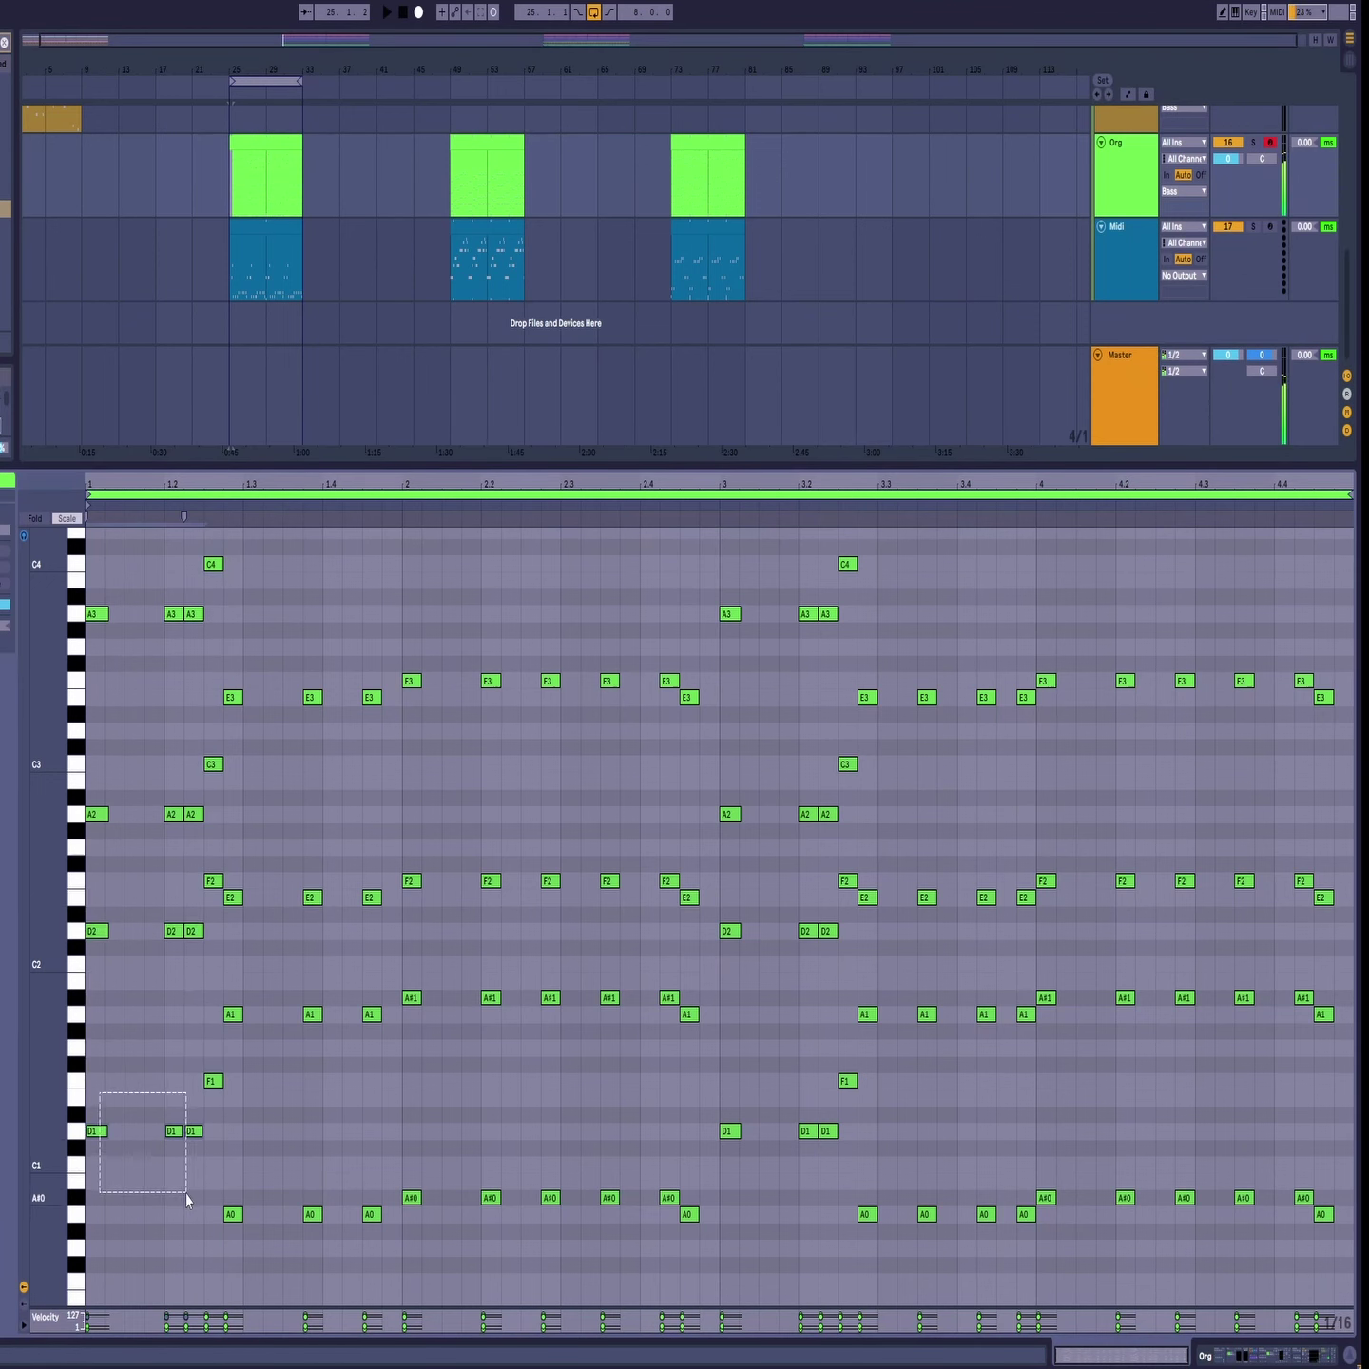
left_click(197, 1072)
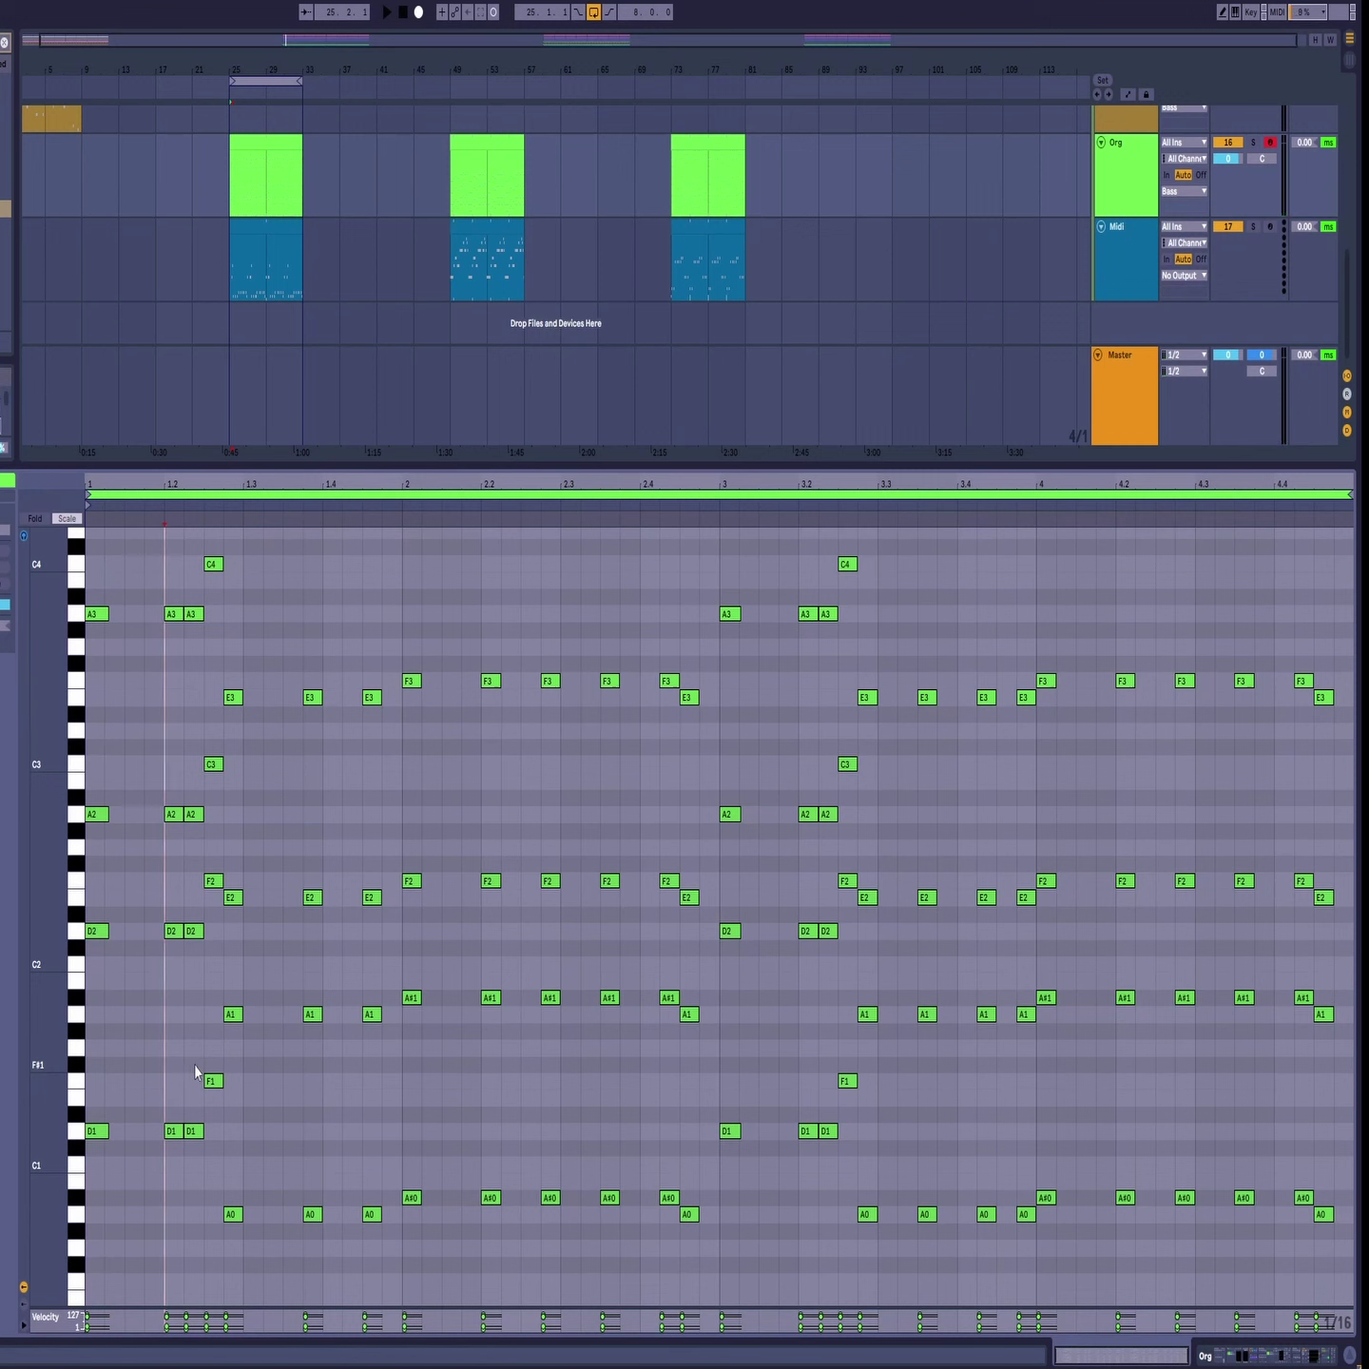
left_click_drag(202, 1096, 55, 1199)
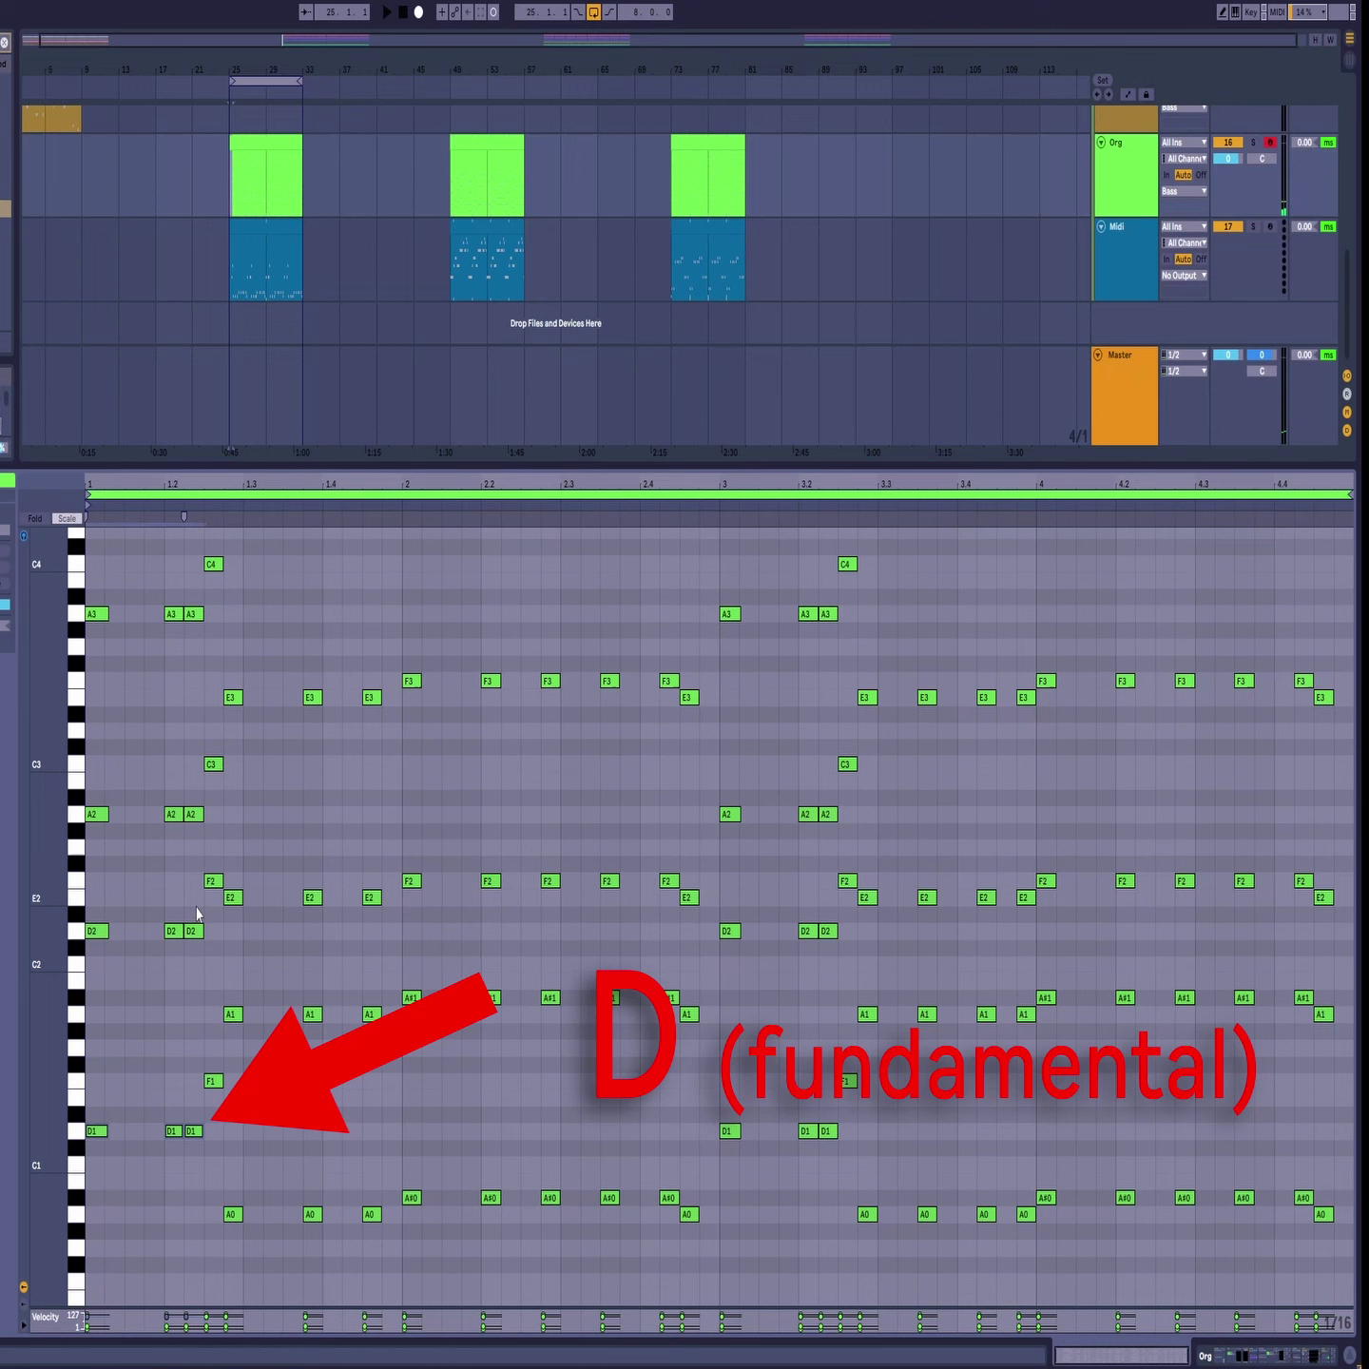
Step: Select the opening D2, A2 and A3 note groups in turn to examine the harmonics above the fundamental
left_click_drag(197, 908, 73, 1010)
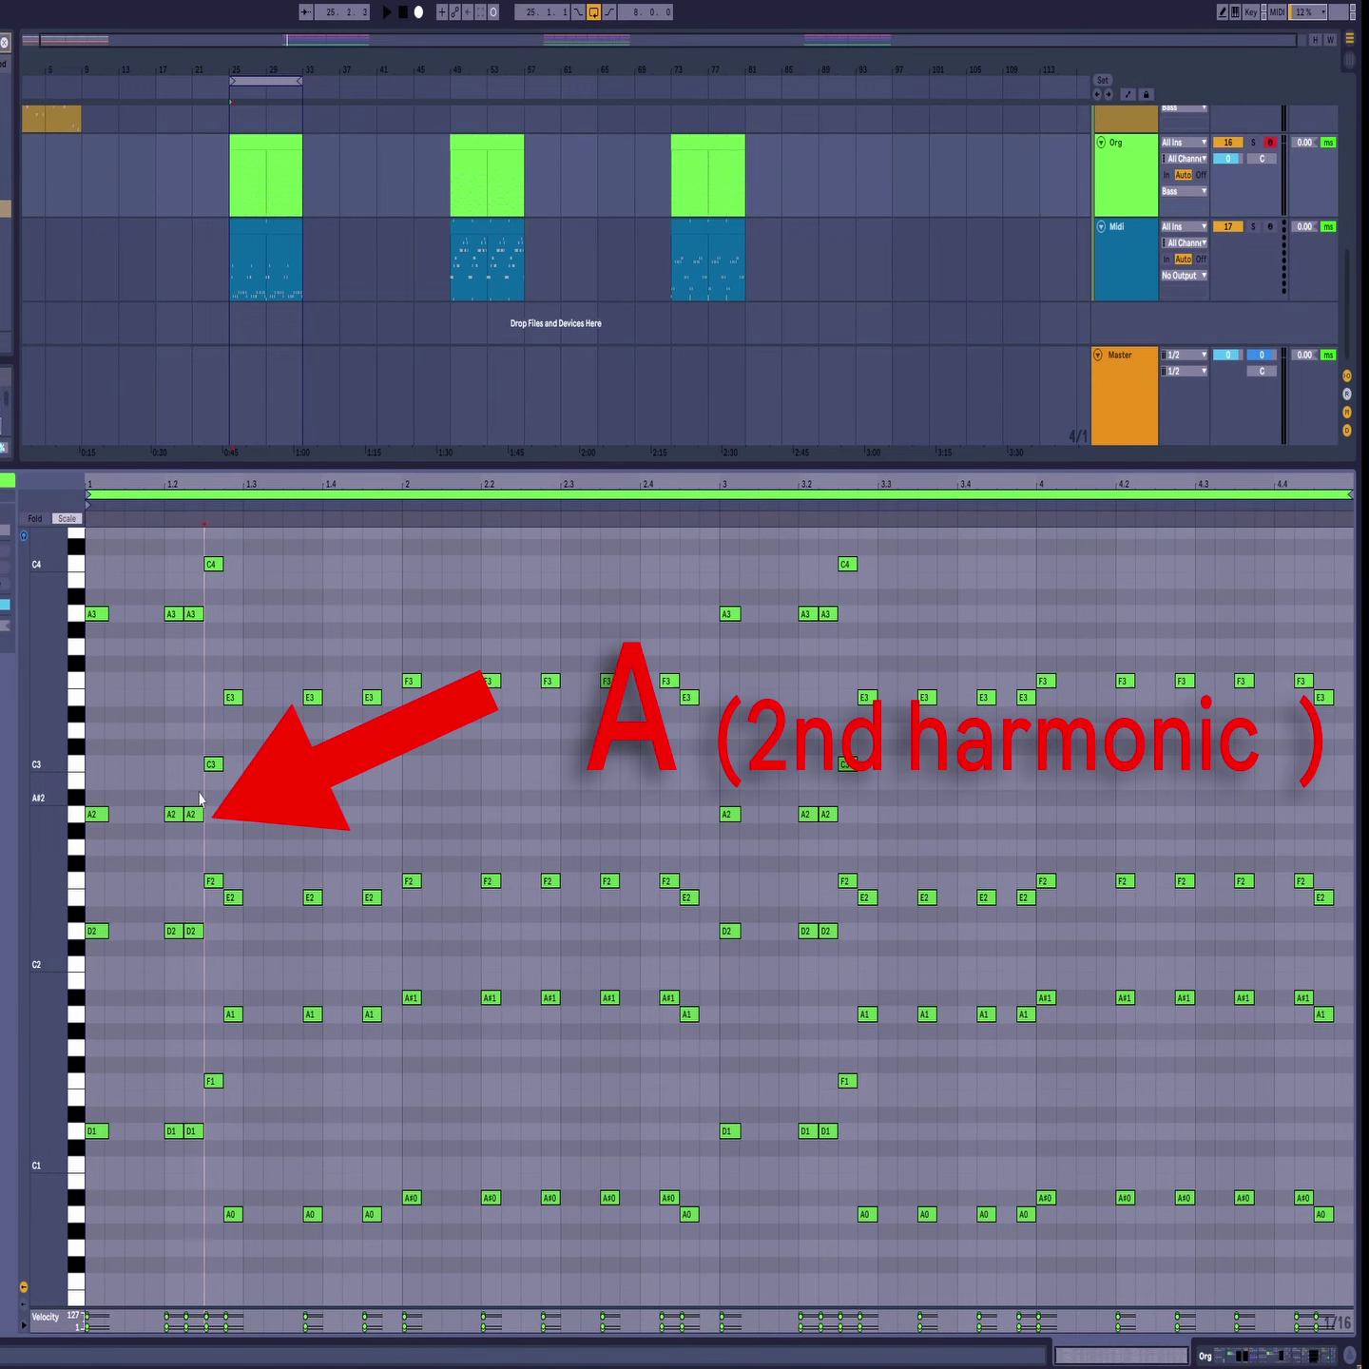
left_click_drag(200, 791, 39, 903)
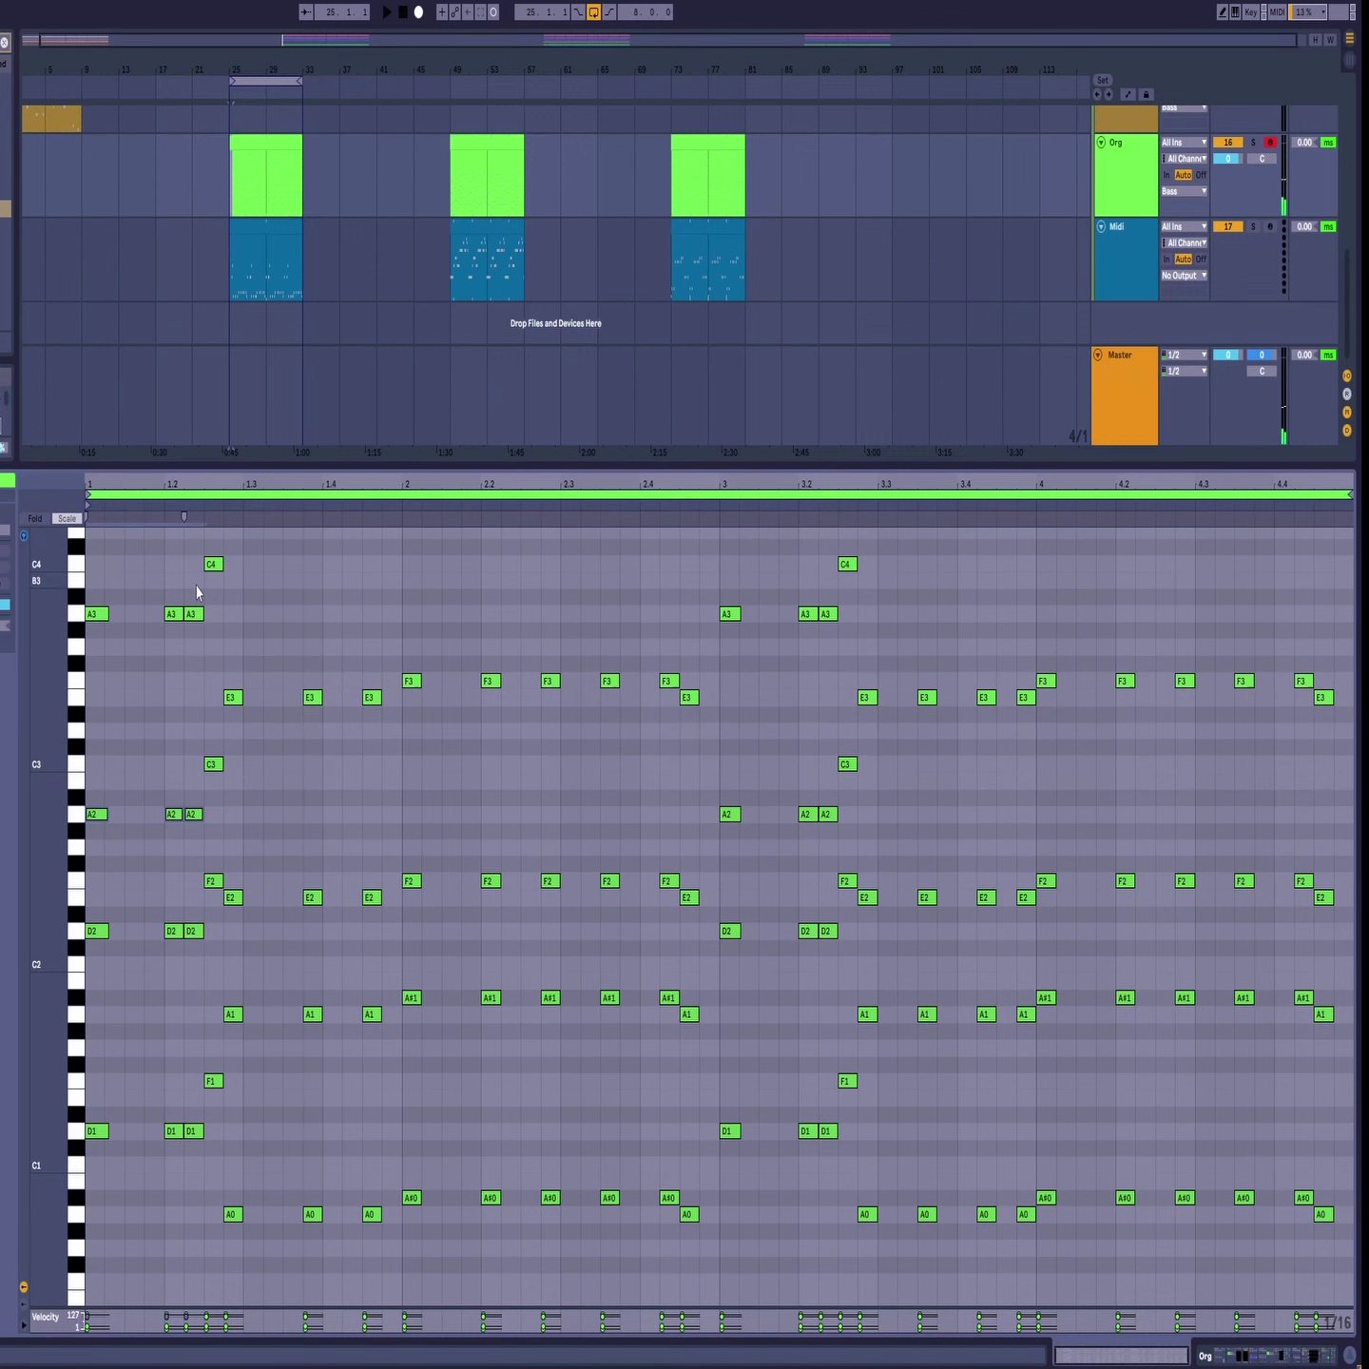
left_click_drag(196, 585, 50, 683)
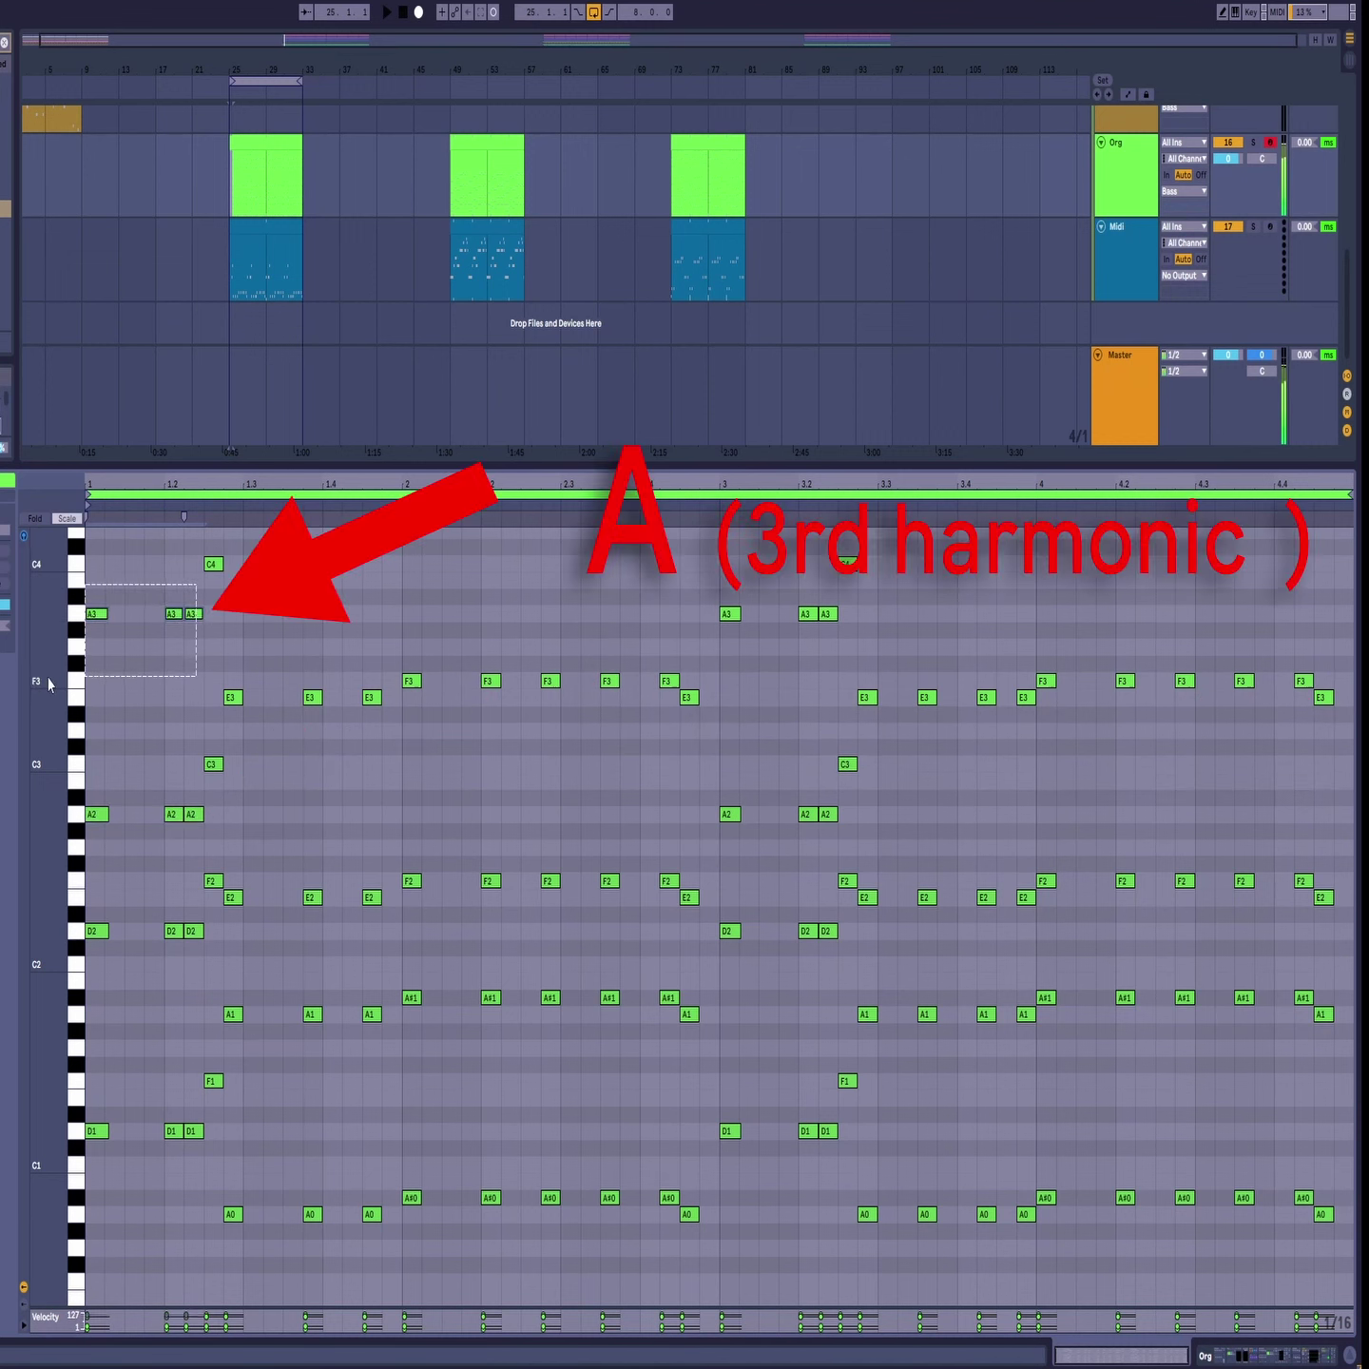
left_click(94, 582)
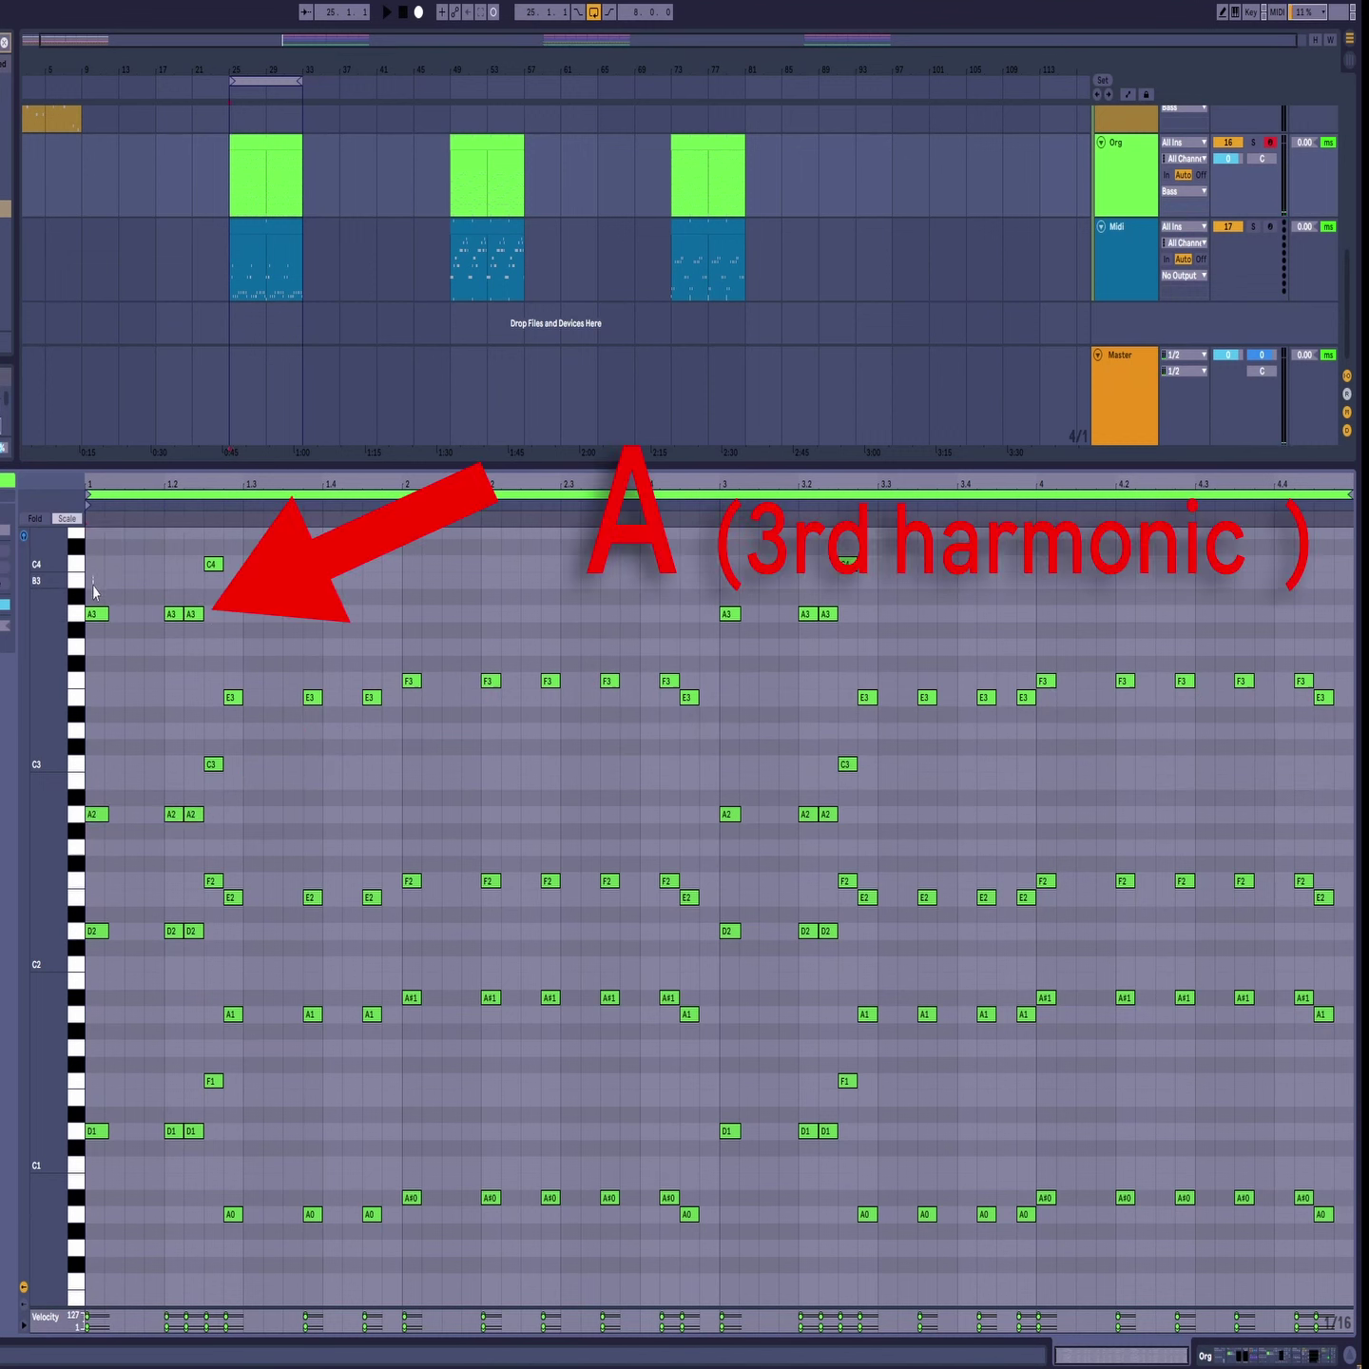
Step: Select the whole opening note stack from D1 to A3 and play the clip from bar 25
key("space")
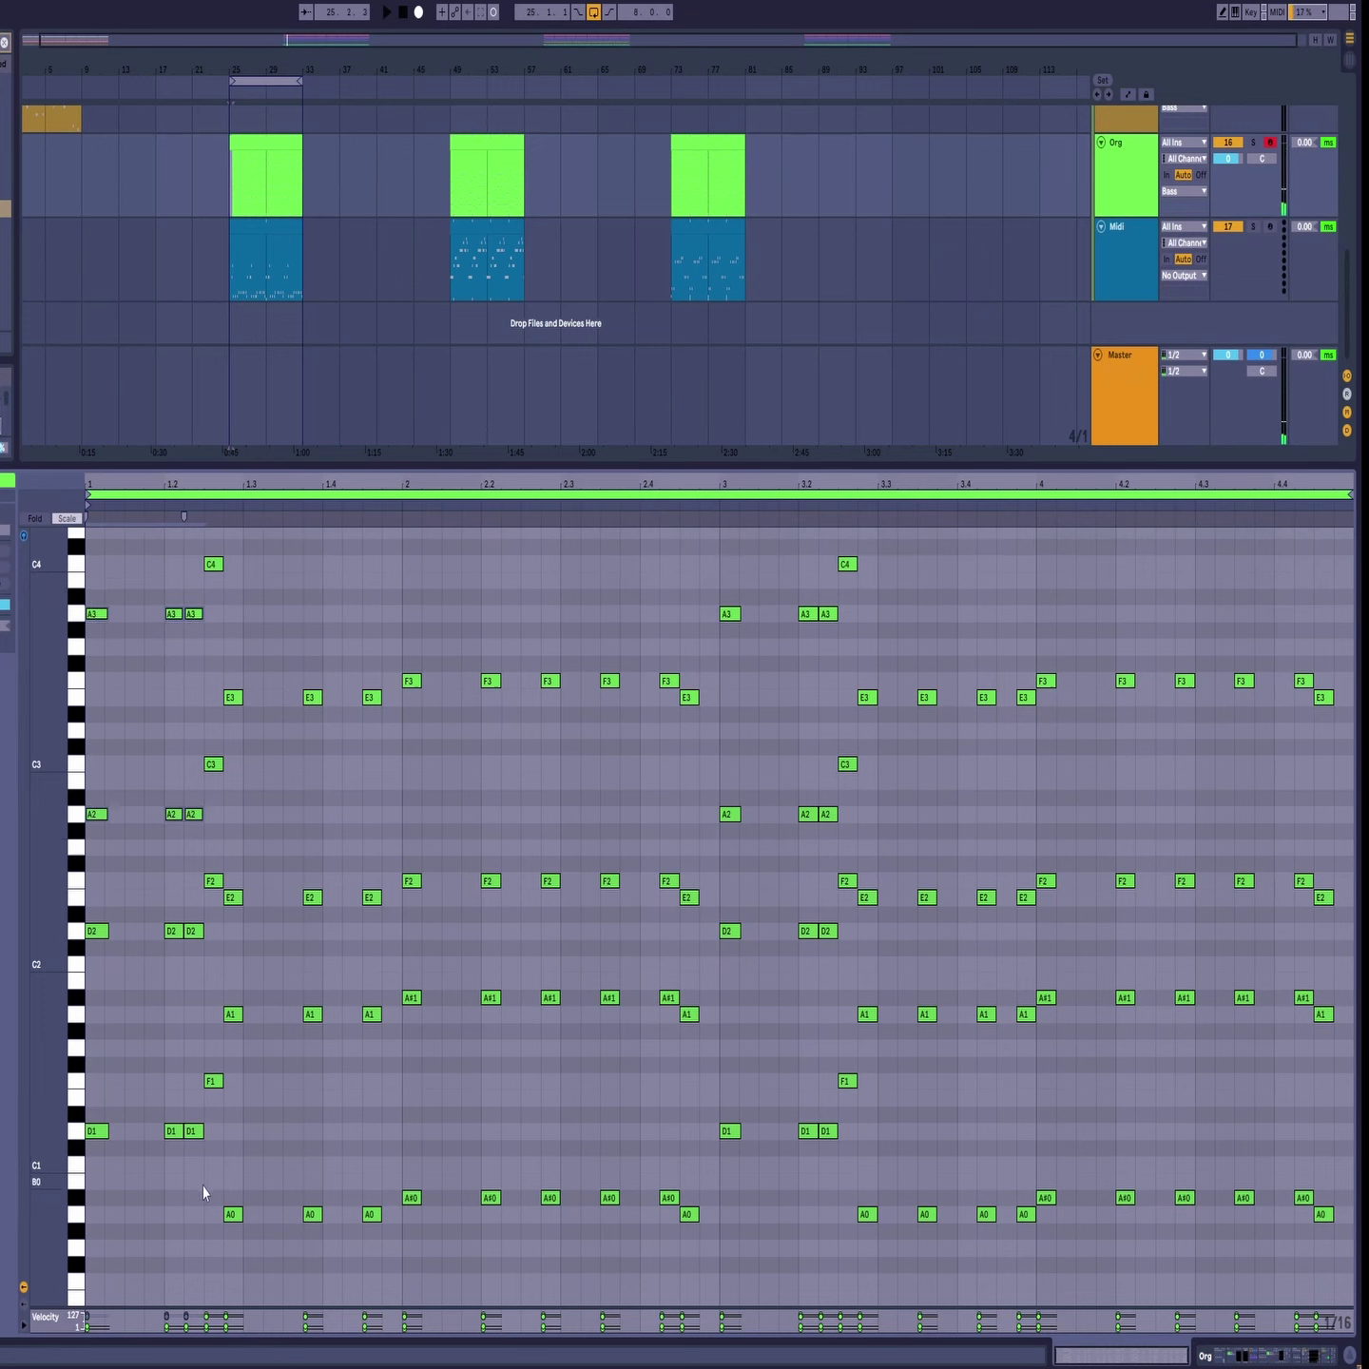
key("space")
left_click_drag(203, 1193, 81, 606)
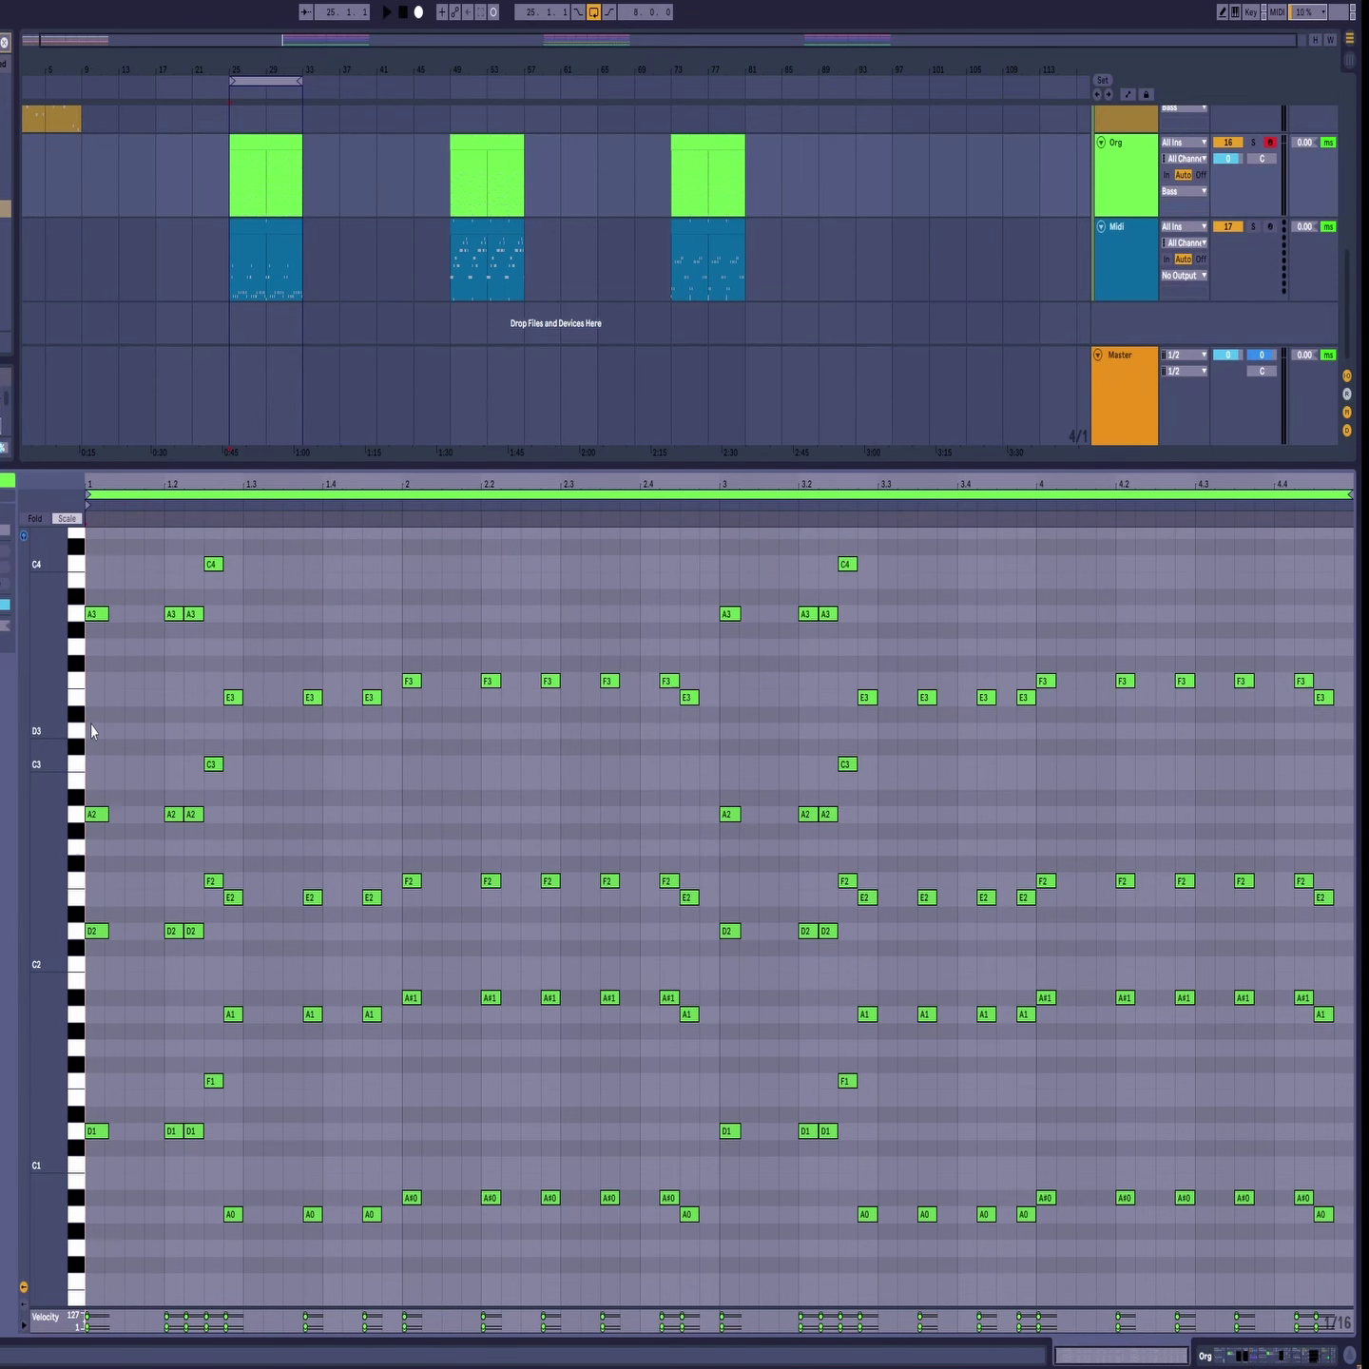
key("space")
key("b")
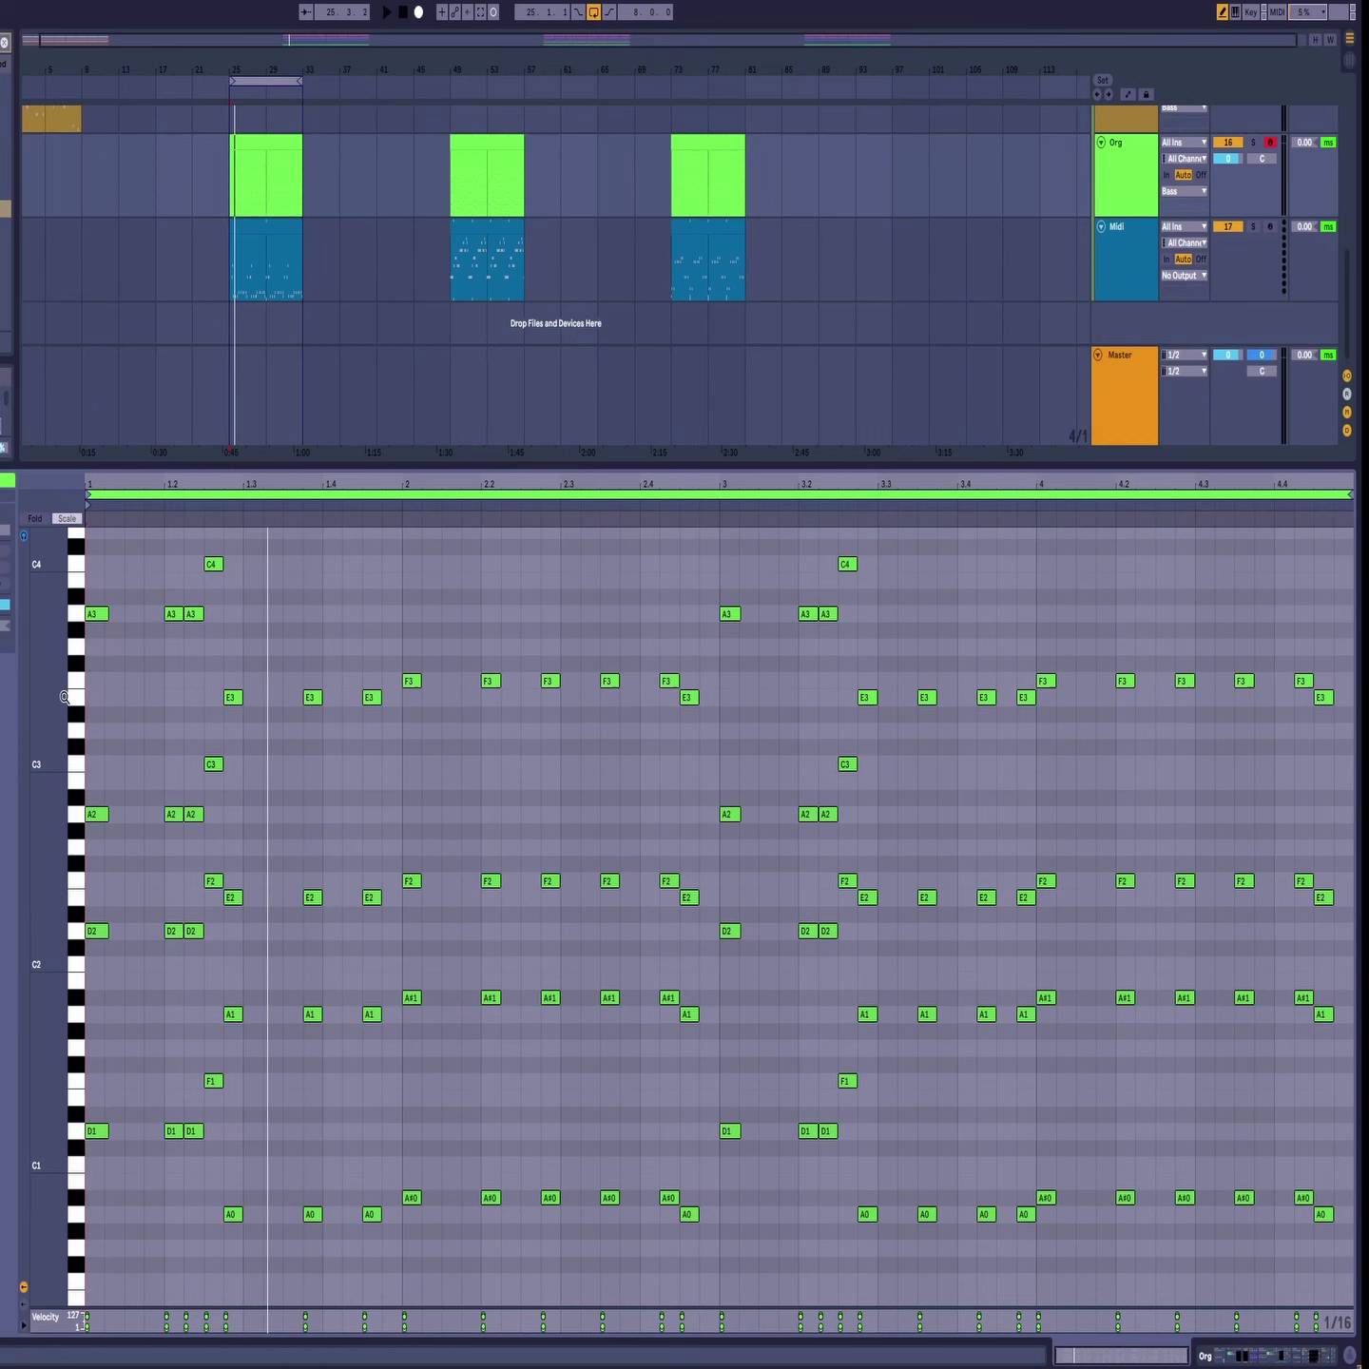
Step: Audition the first D1 note on its own, play the clip, and select the opening A2 and A3 notes
left_click(99, 1100)
left_click(99, 1129)
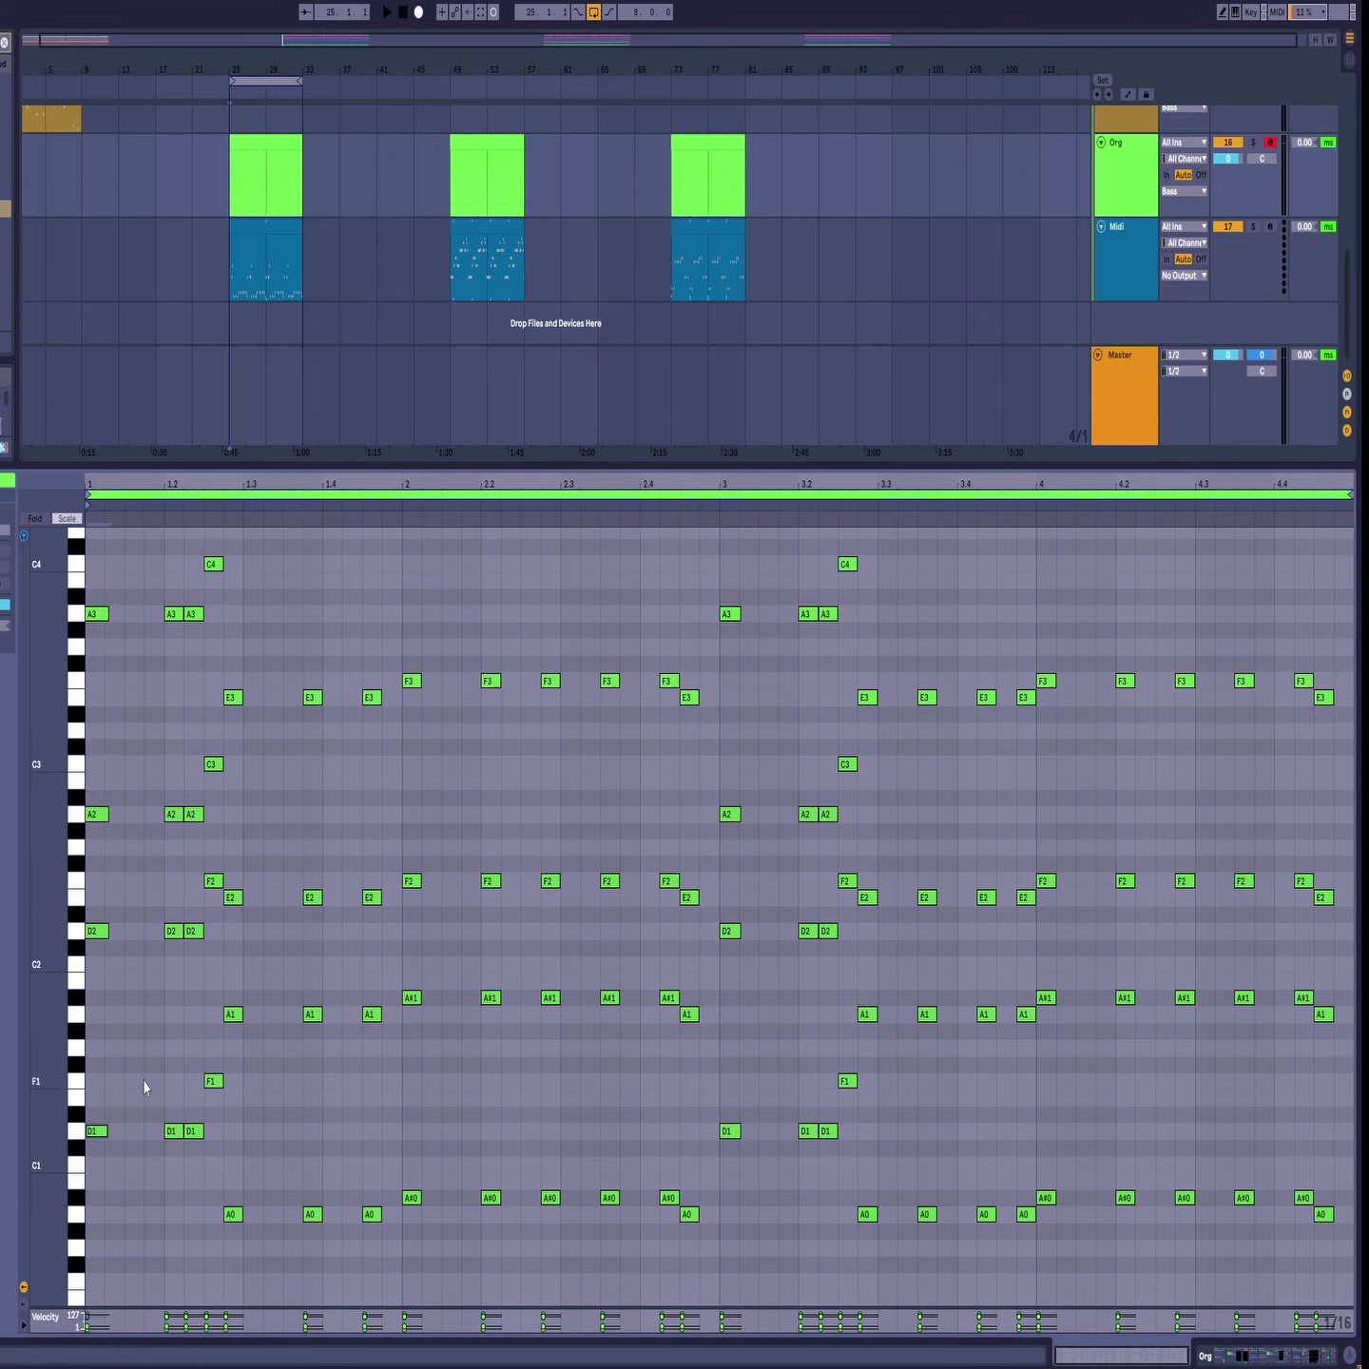
key("space")
key("space")
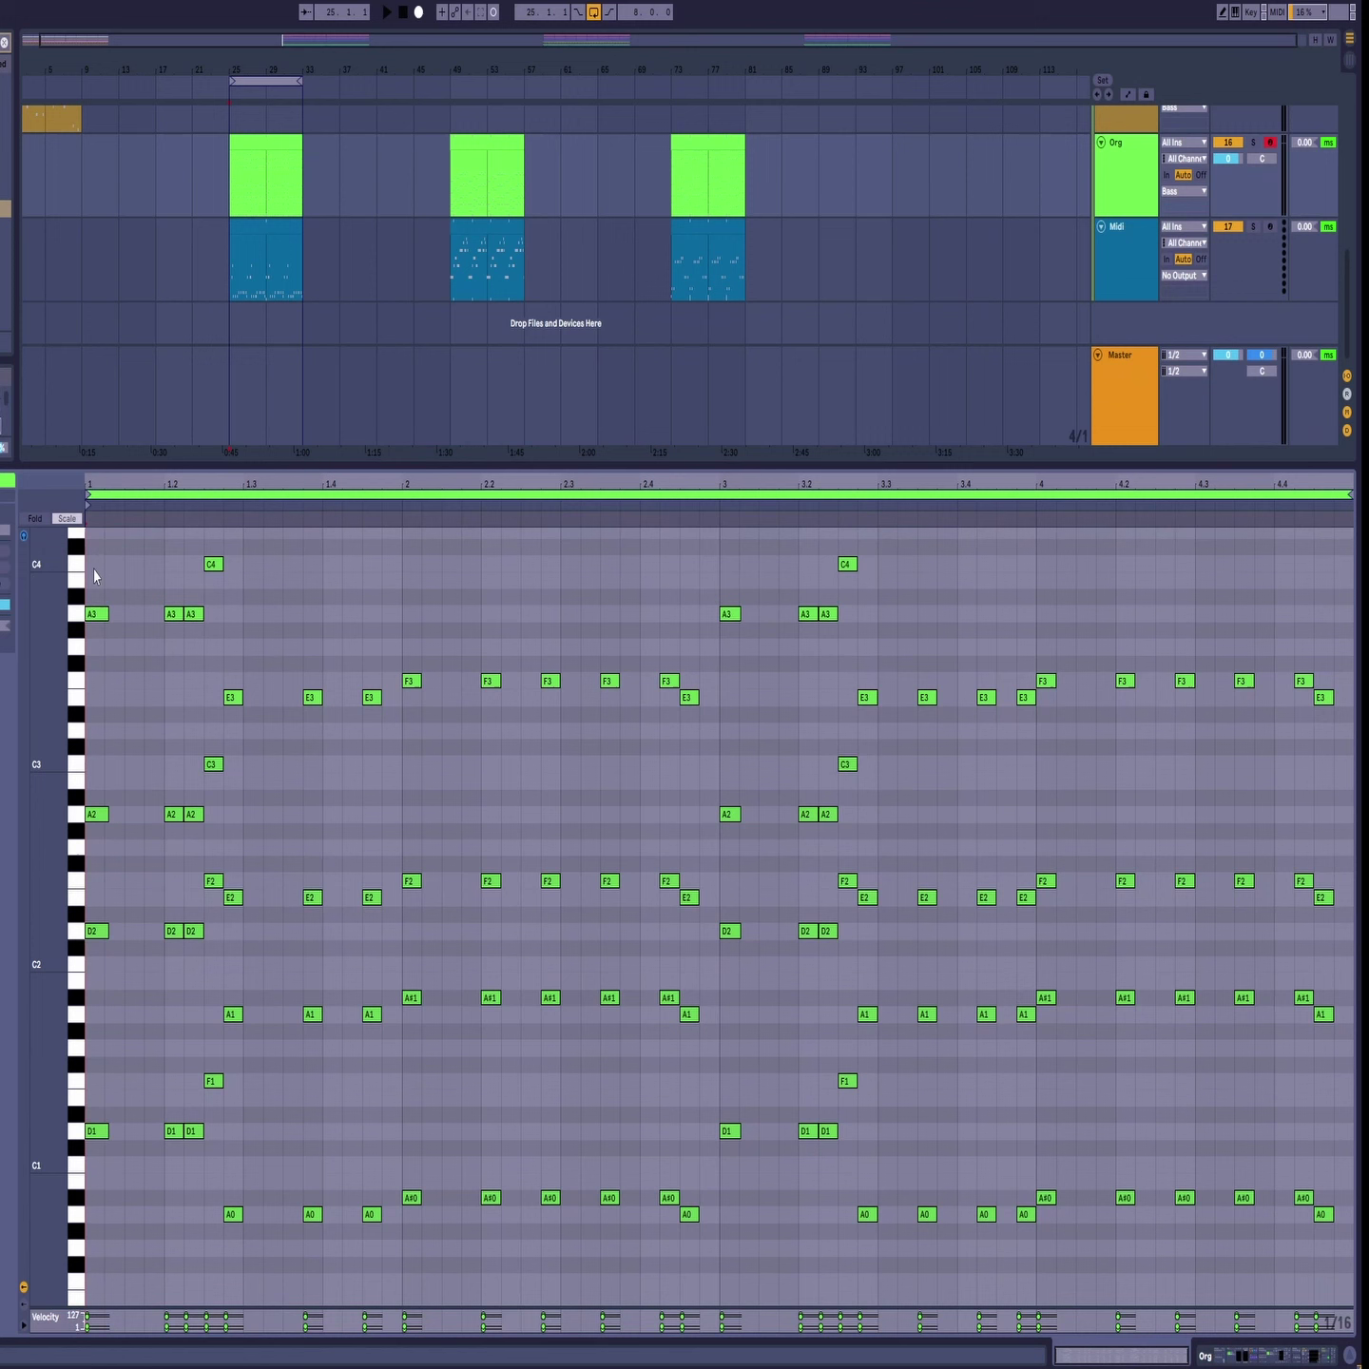
left_click(225, 832)
left_click_drag(200, 590, 74, 816)
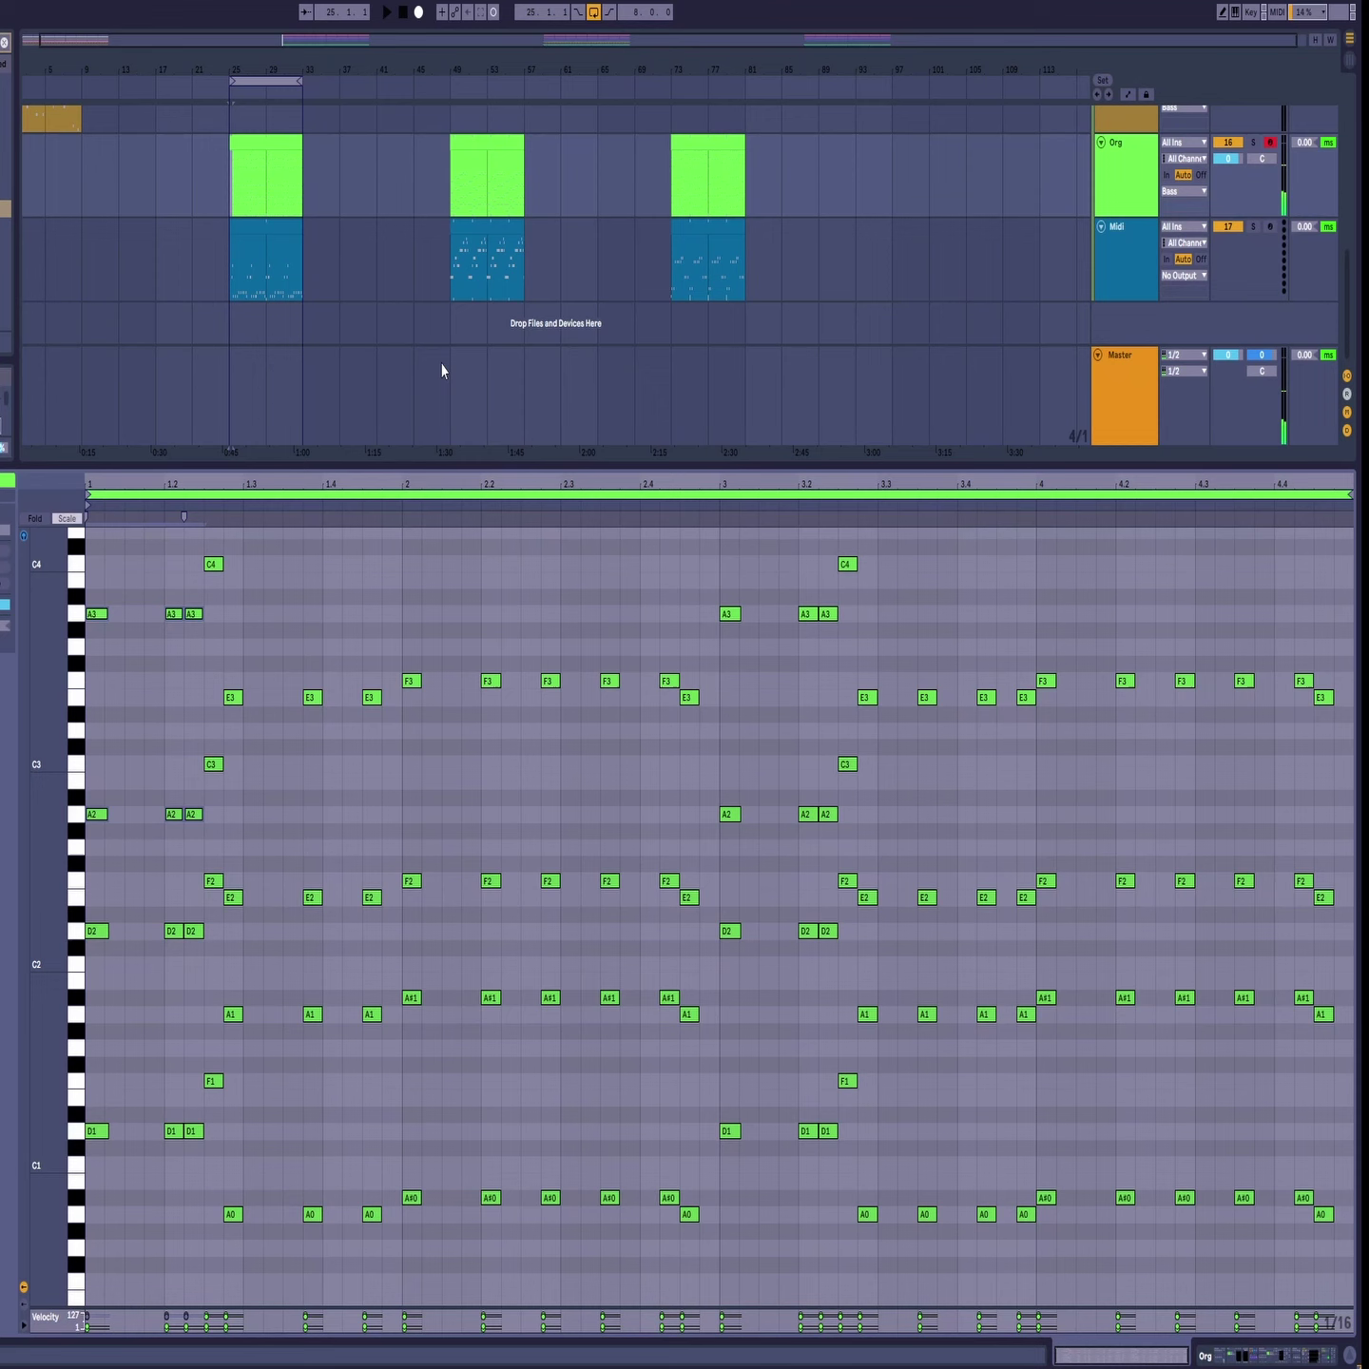
Step: Open the Org clip at bar 49, select its opening A1, D1 and upper harmonic notes in turn, and play the clip
left_click(495, 225)
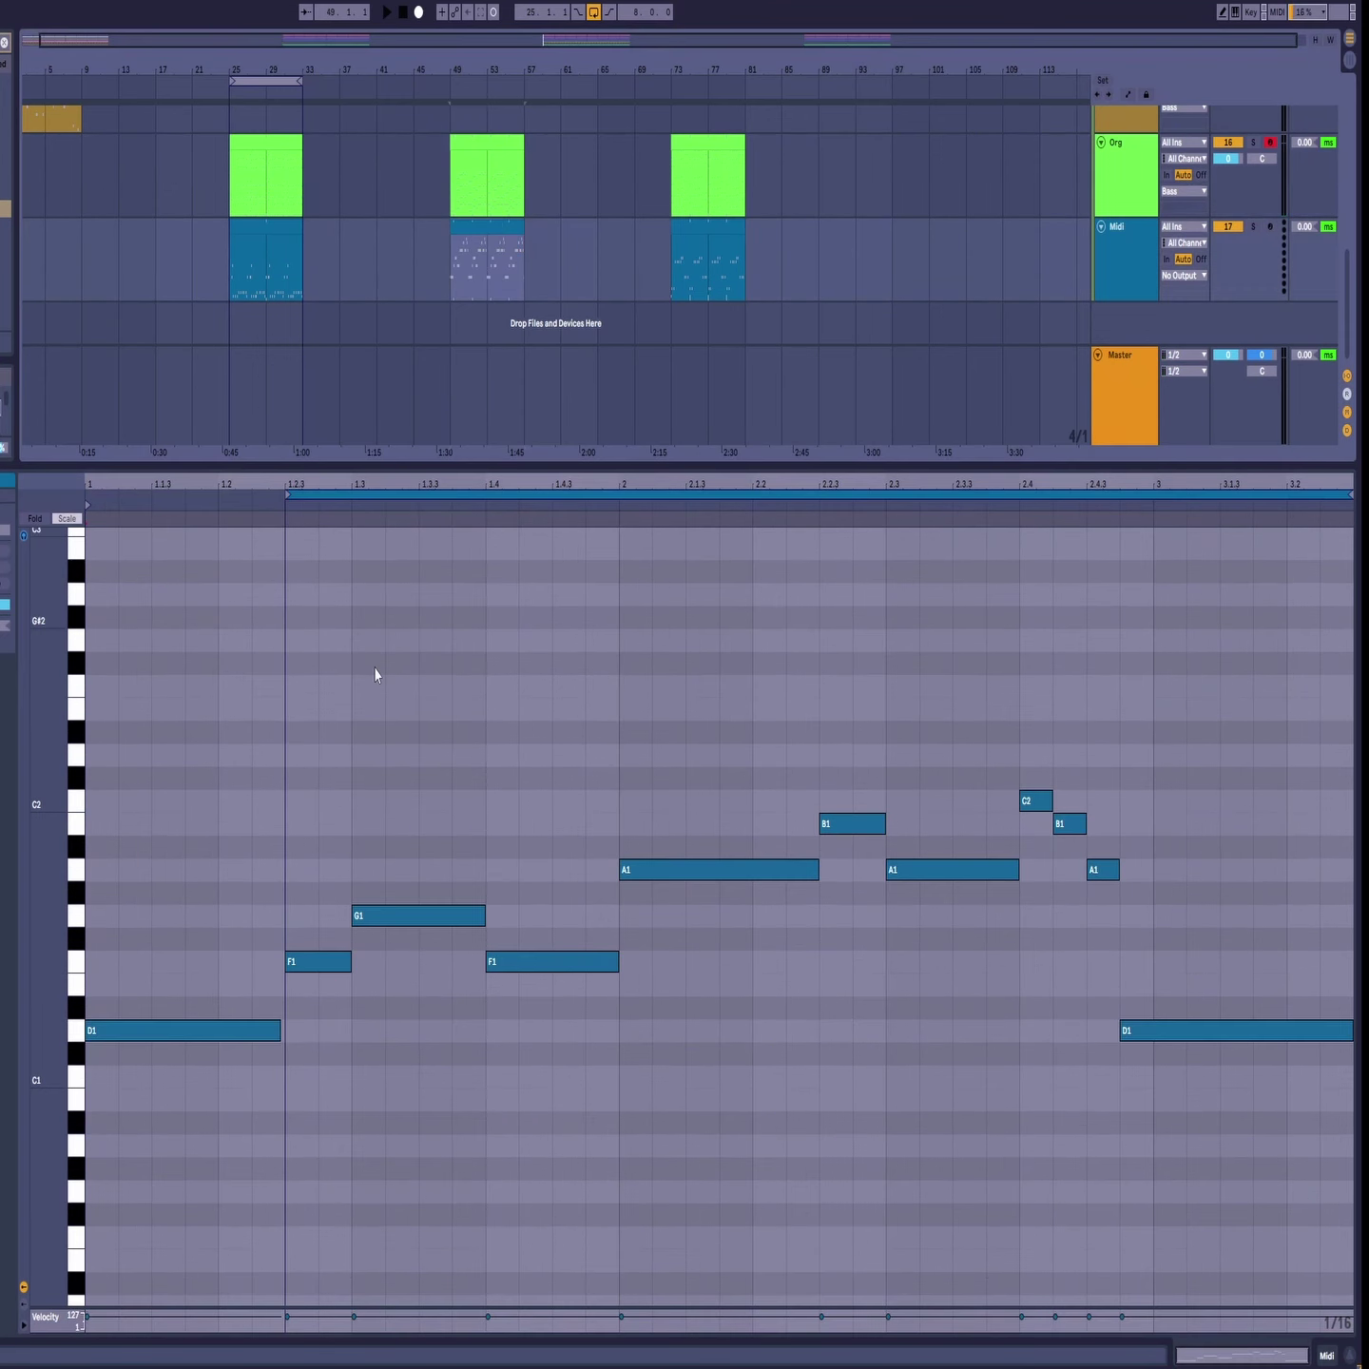
left_click(478, 184)
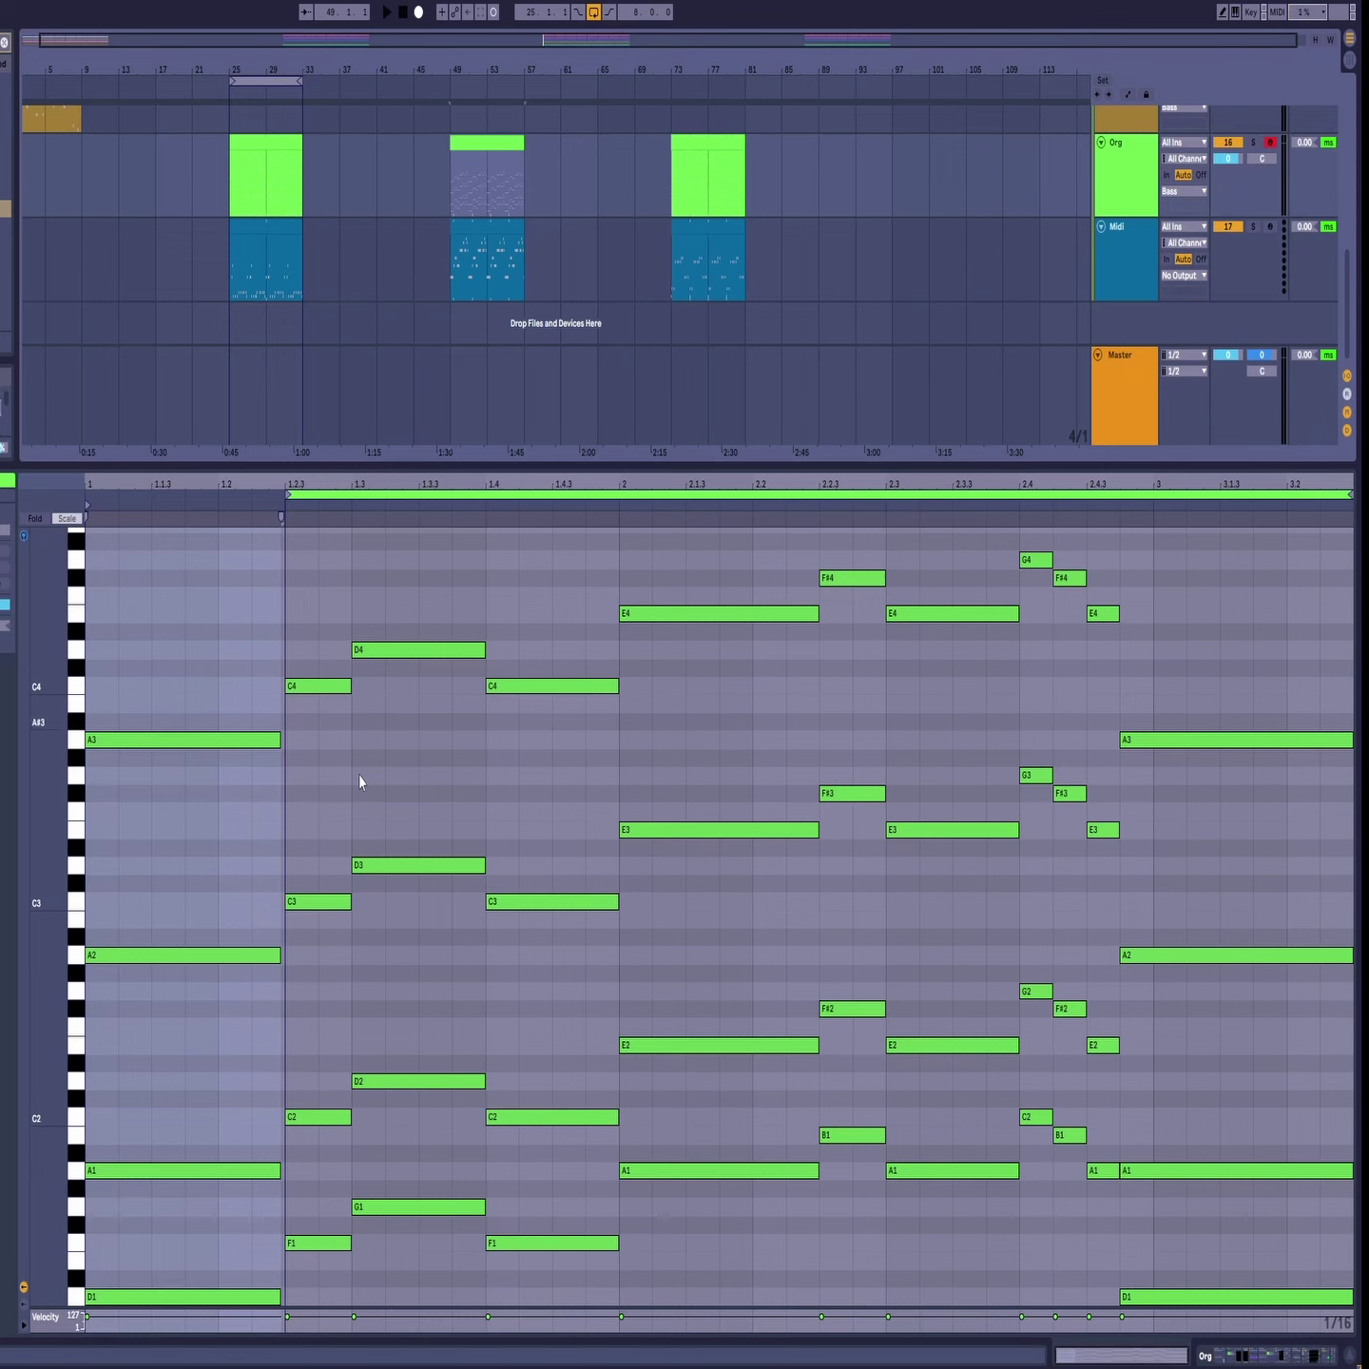
left_click_drag(175, 1064, 148, 1190)
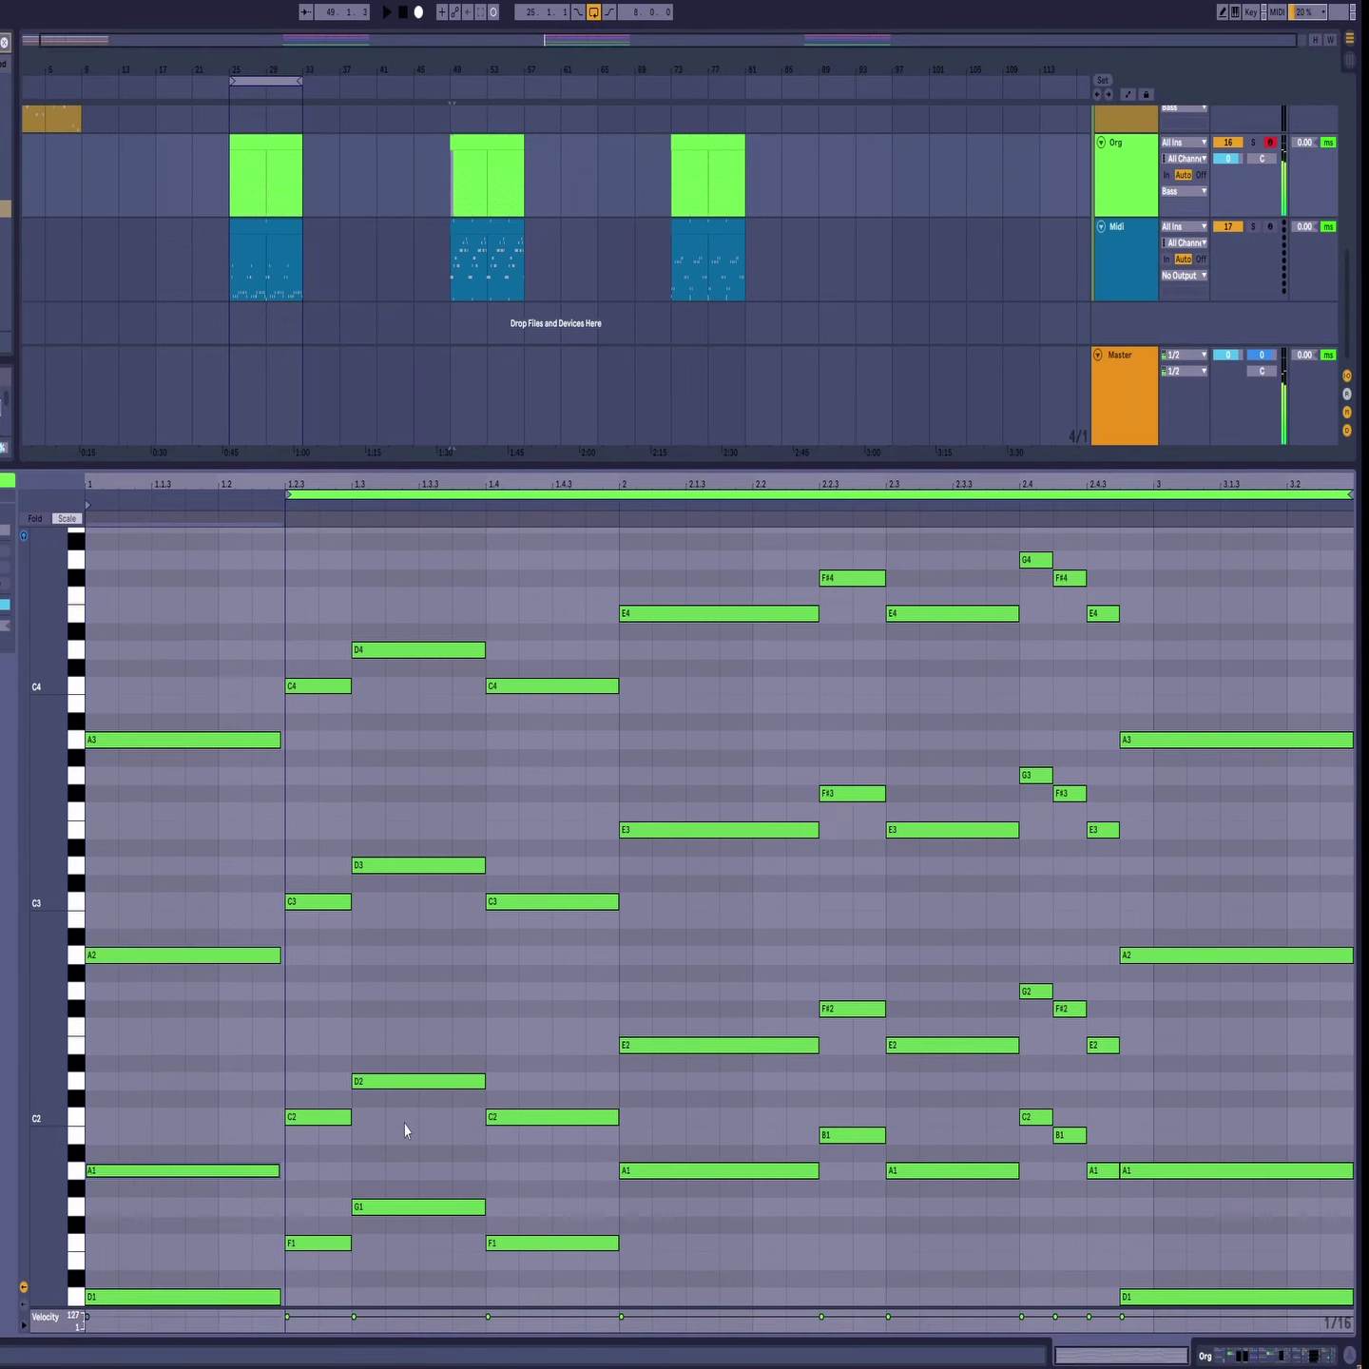
left_click(158, 1228)
left_click_drag(160, 1228, 132, 1330)
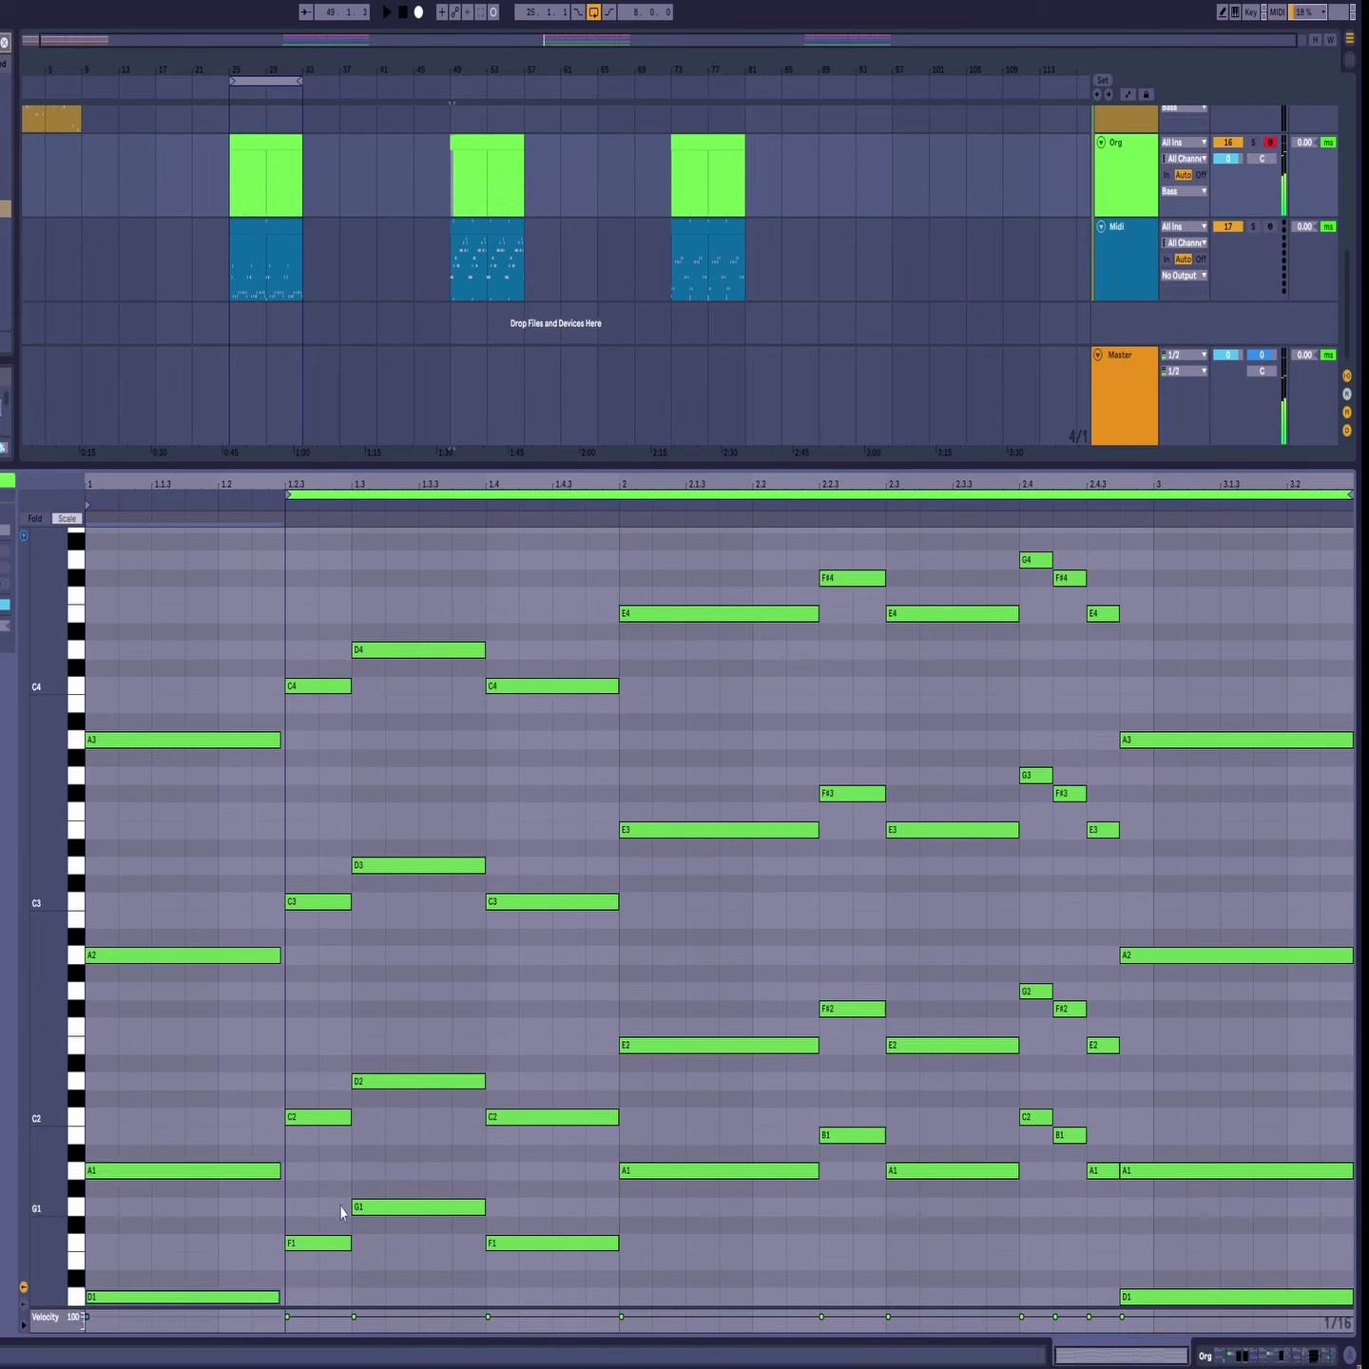
left_click_drag(180, 633, 134, 1210)
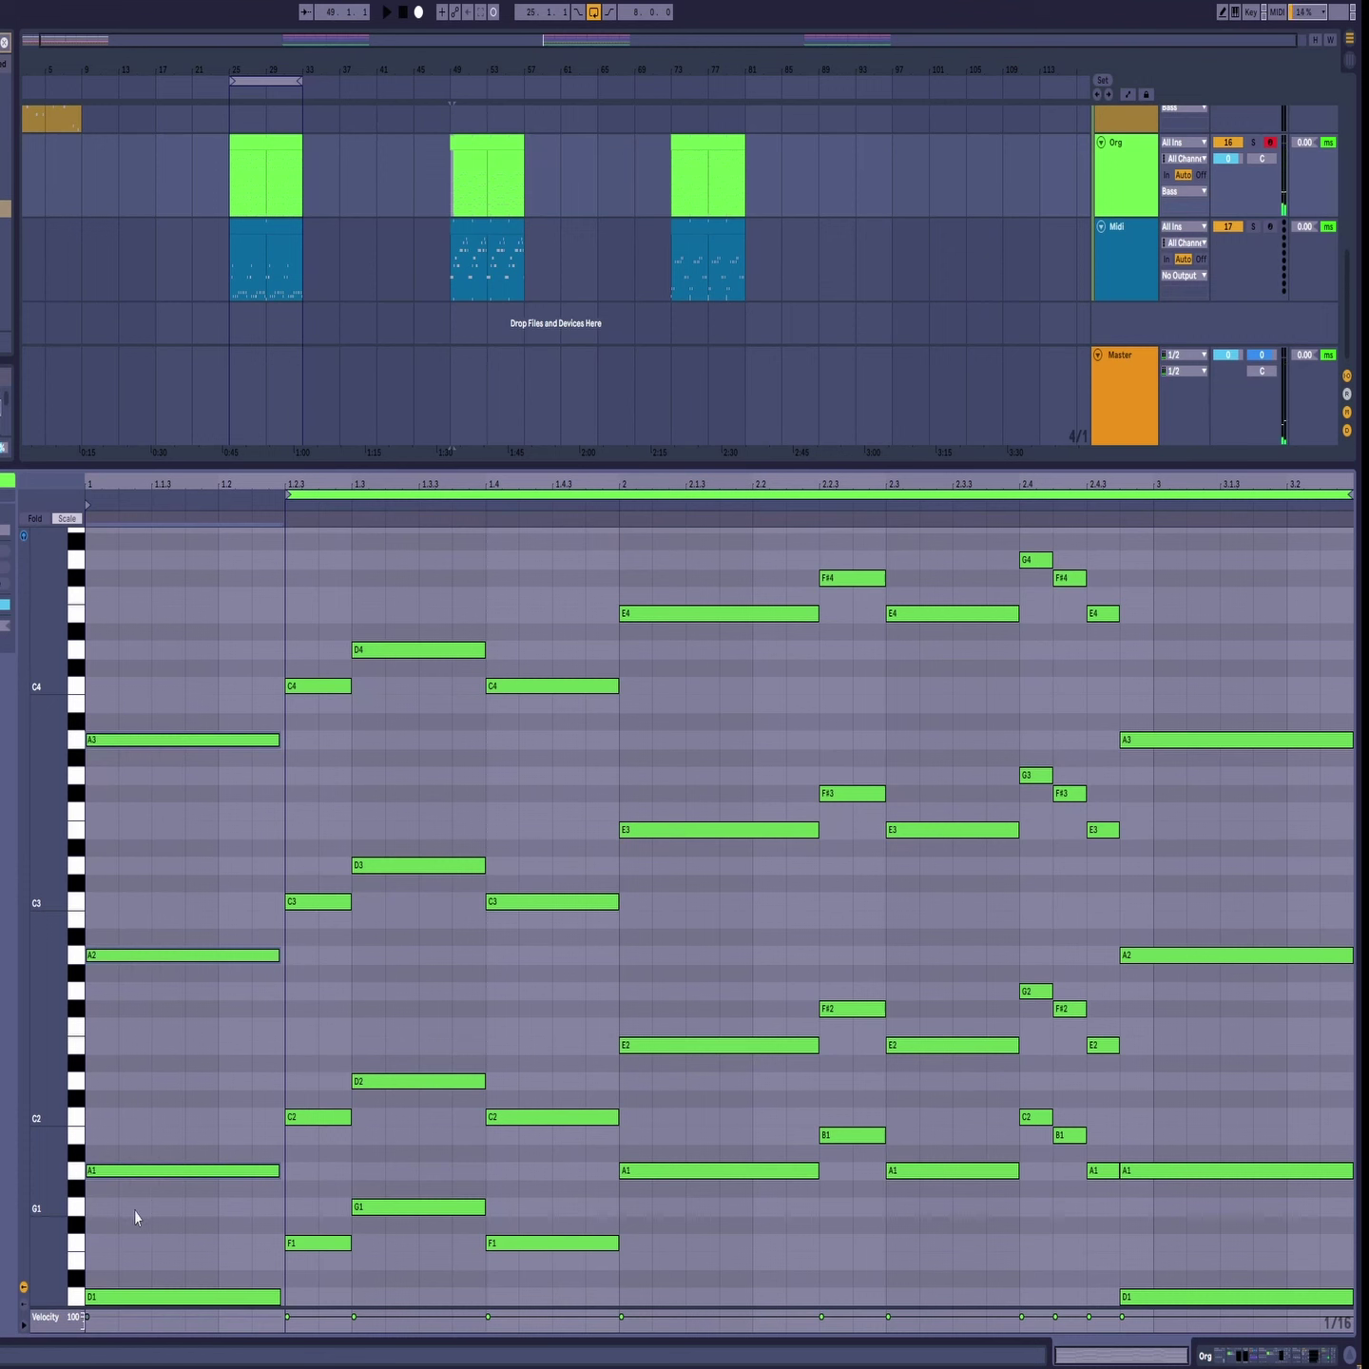
key("space")
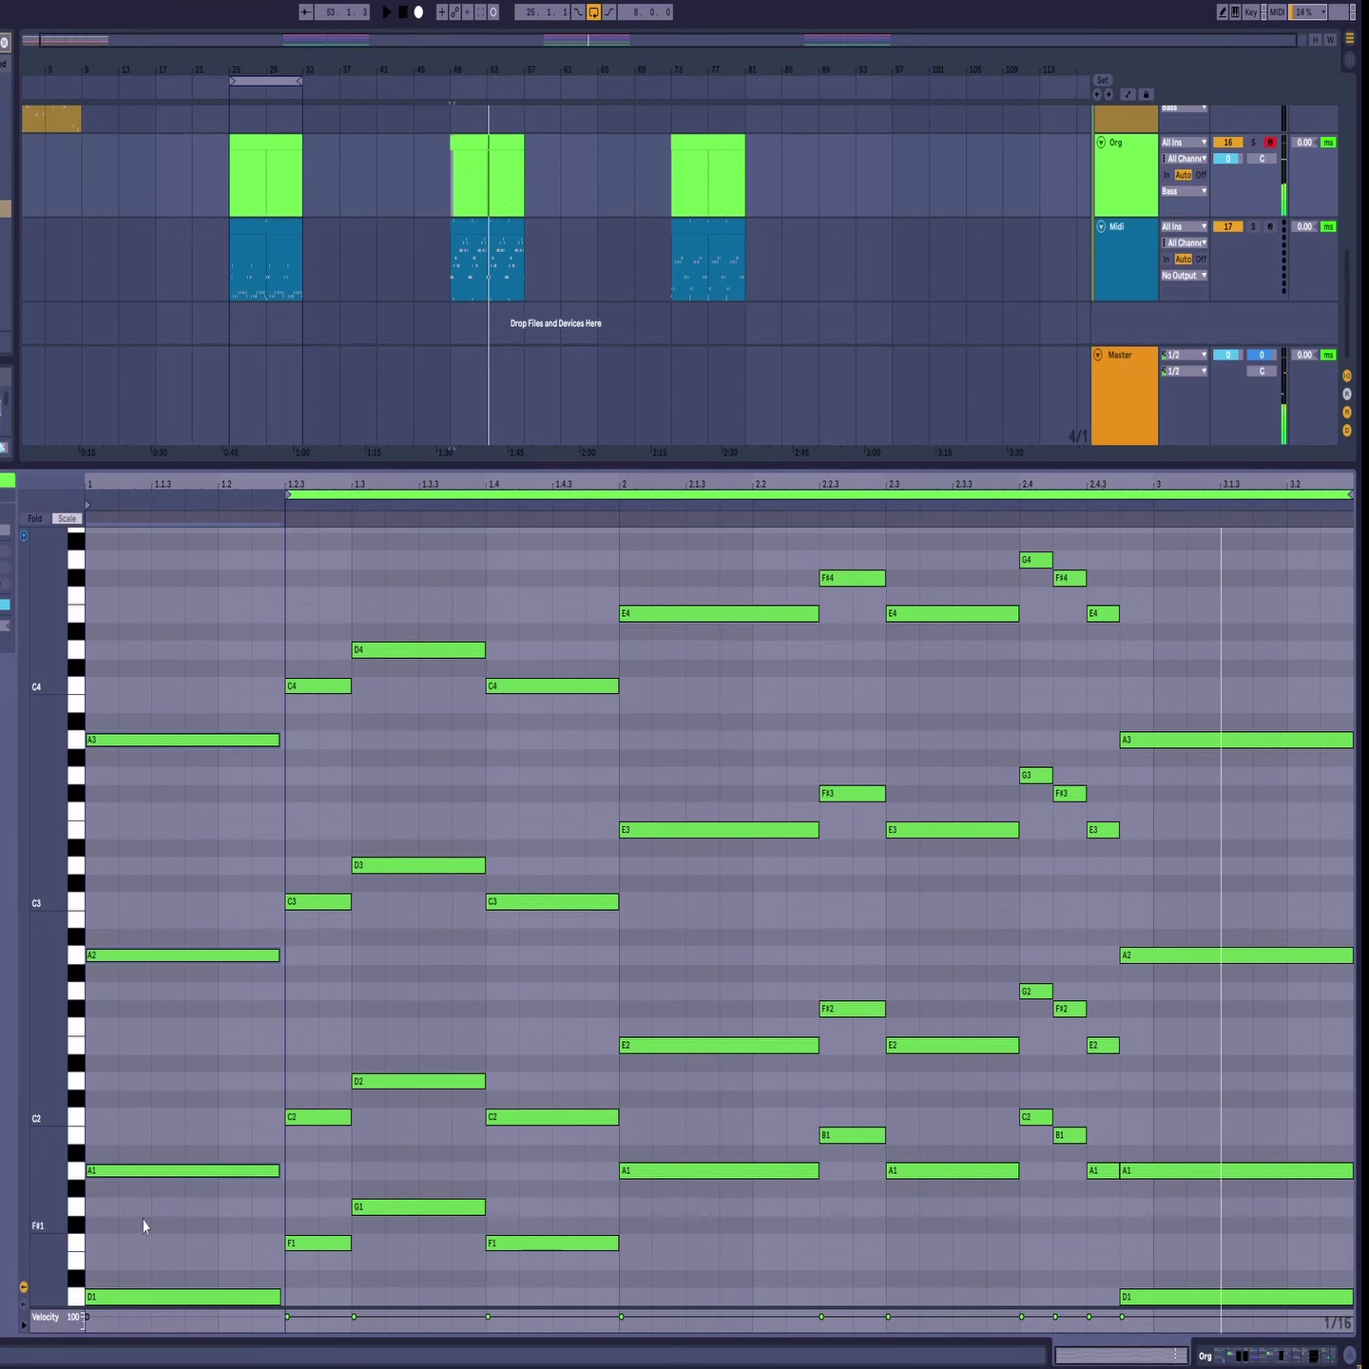
key("space")
Step: Delete the lowest, fundamental note under every chord in the Org clip at bar 49
left_click_drag(147, 1211, 698, 1311)
key("Delete")
left_click_drag(691, 1149, 979, 1255)
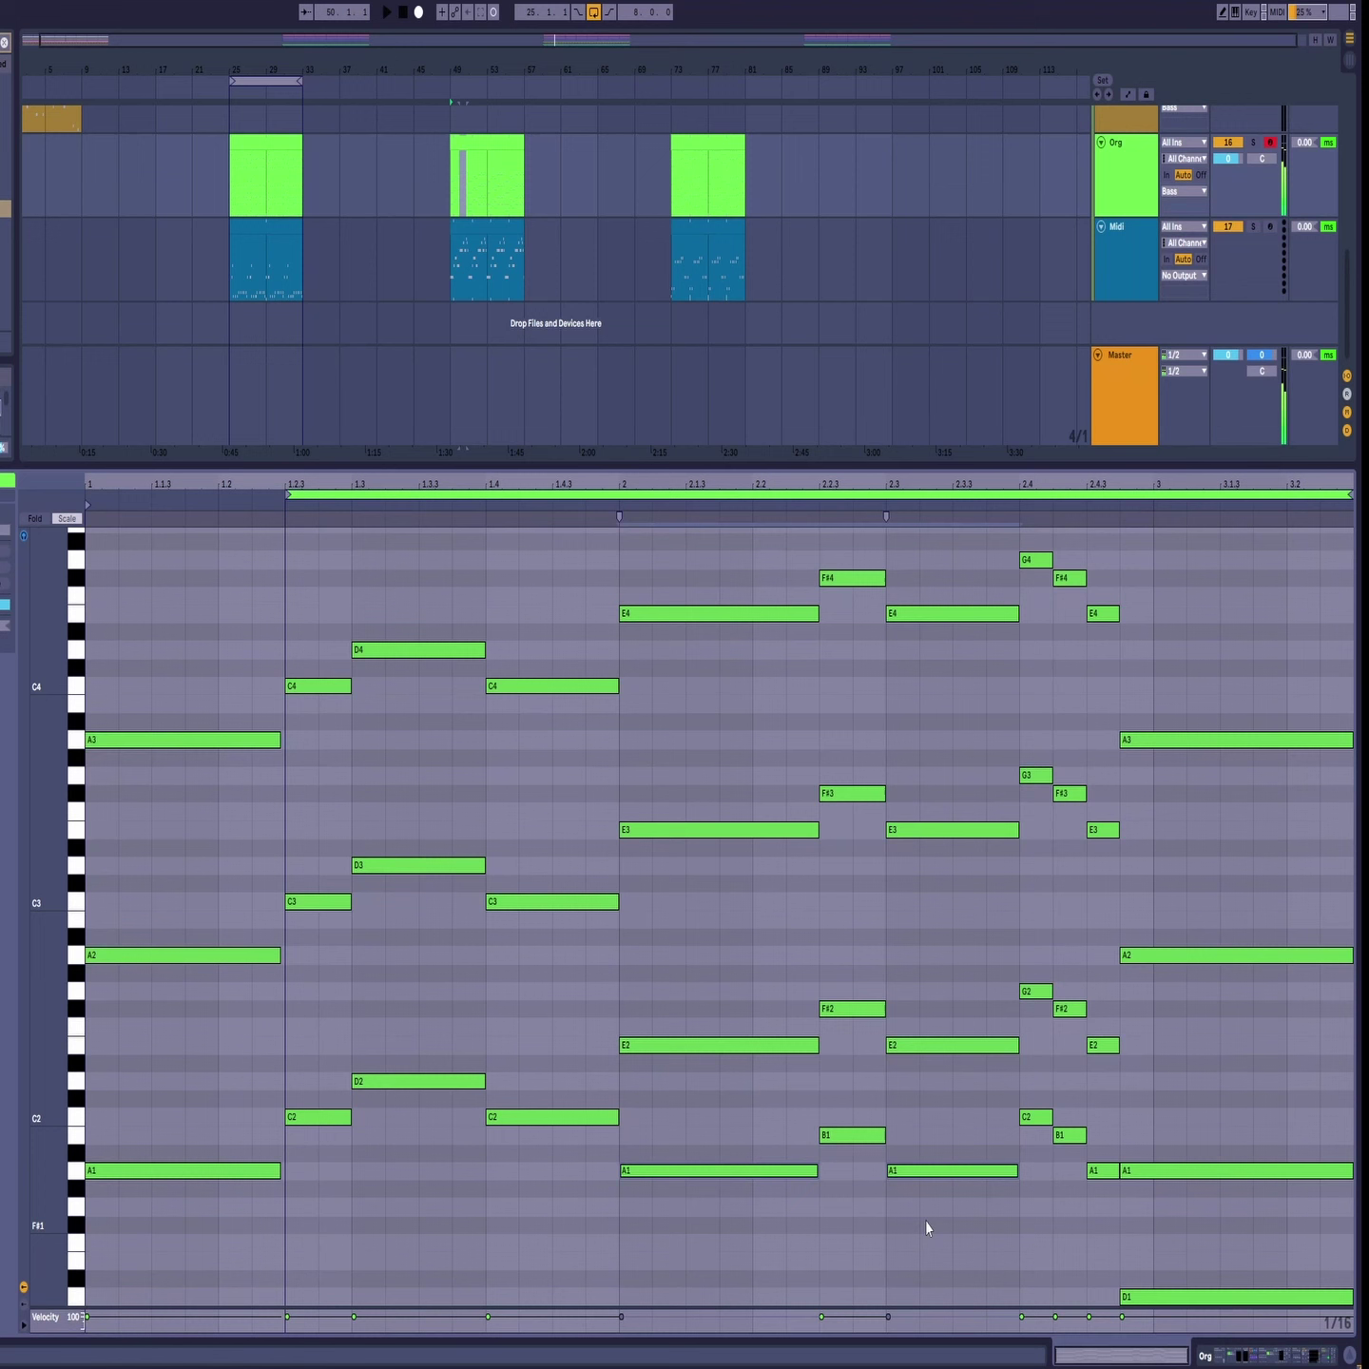
key("Delete")
left_click_drag(829, 1115, 852, 1167)
key("Delete")
left_click_drag(992, 1098, 1195, 1312)
key("Delete")
key("Delete")
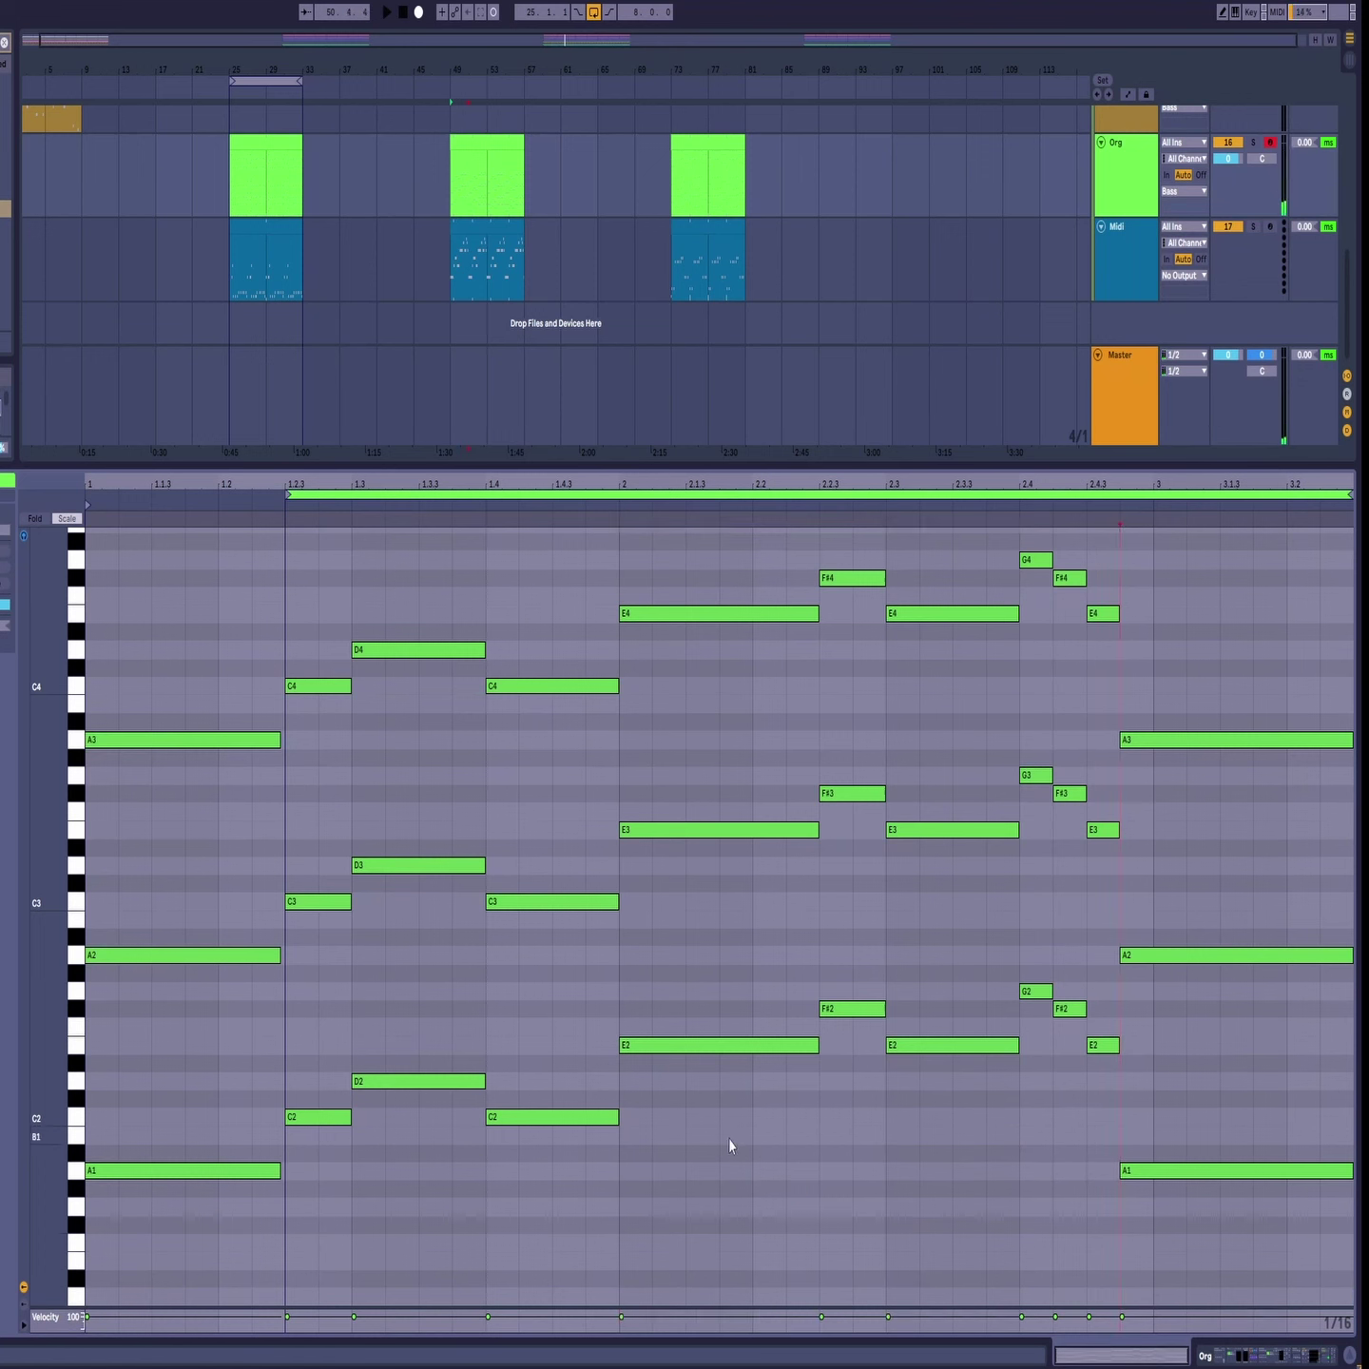
Step: Play the Org clip at bar 49 without its fundamentals and undo the deletions of the lowest notes
key("space")
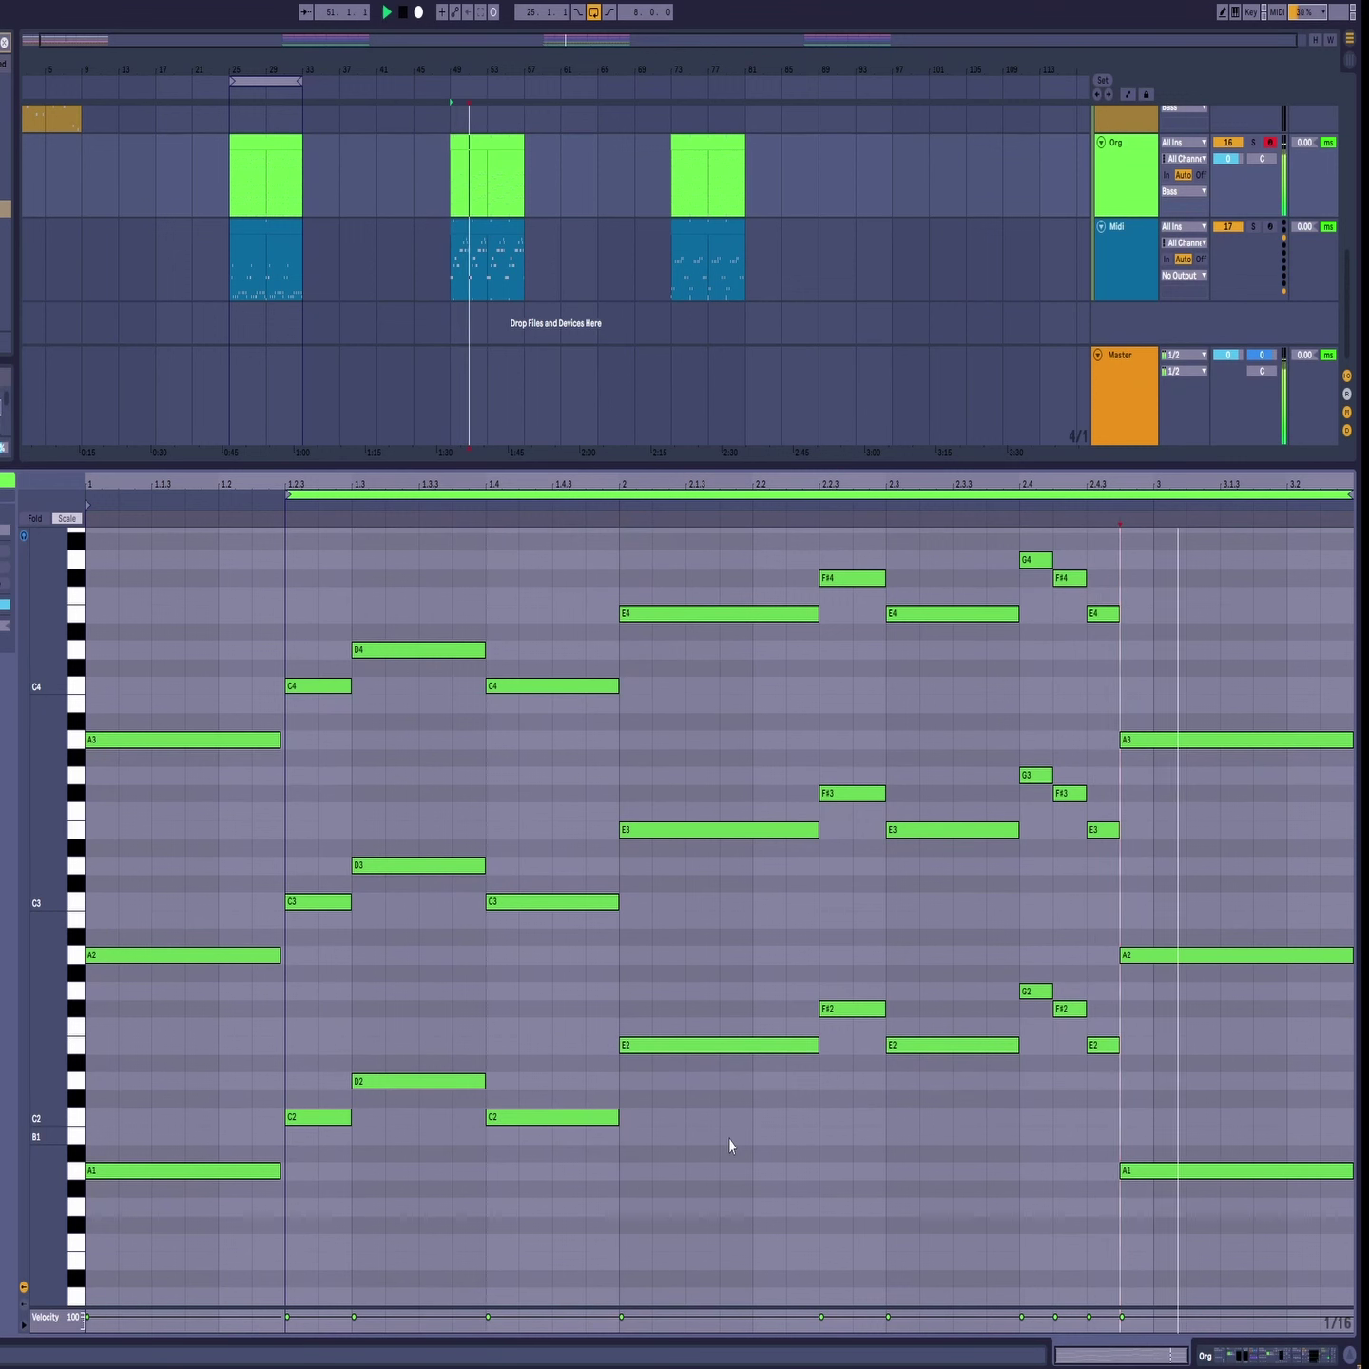
key("space")
key("ctrl+z")
key("ctrl+z")
key("ctrl+z")
key("ctrl+z")
key("ctrl+z")
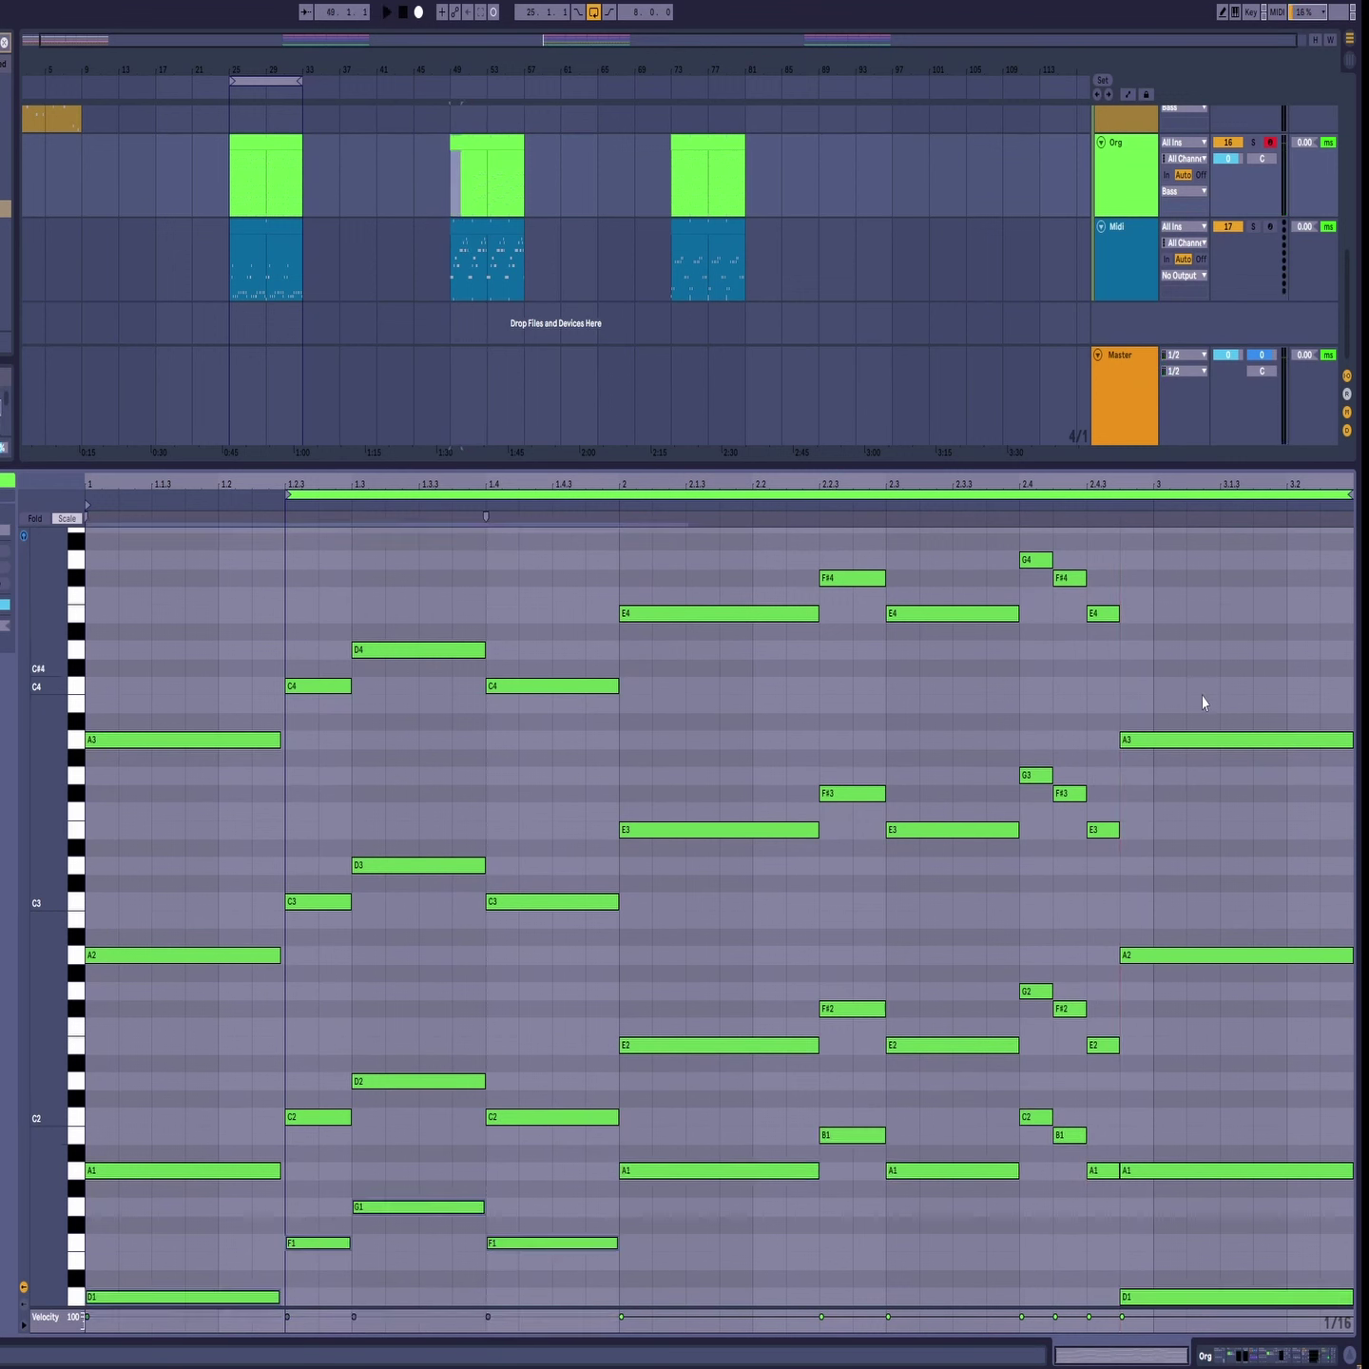
Step: Delete every harmonic above the lowest bass line in the clip at bar 49 and play the remaining fundamentals
left_click_drag(1288, 1070, 379, 535)
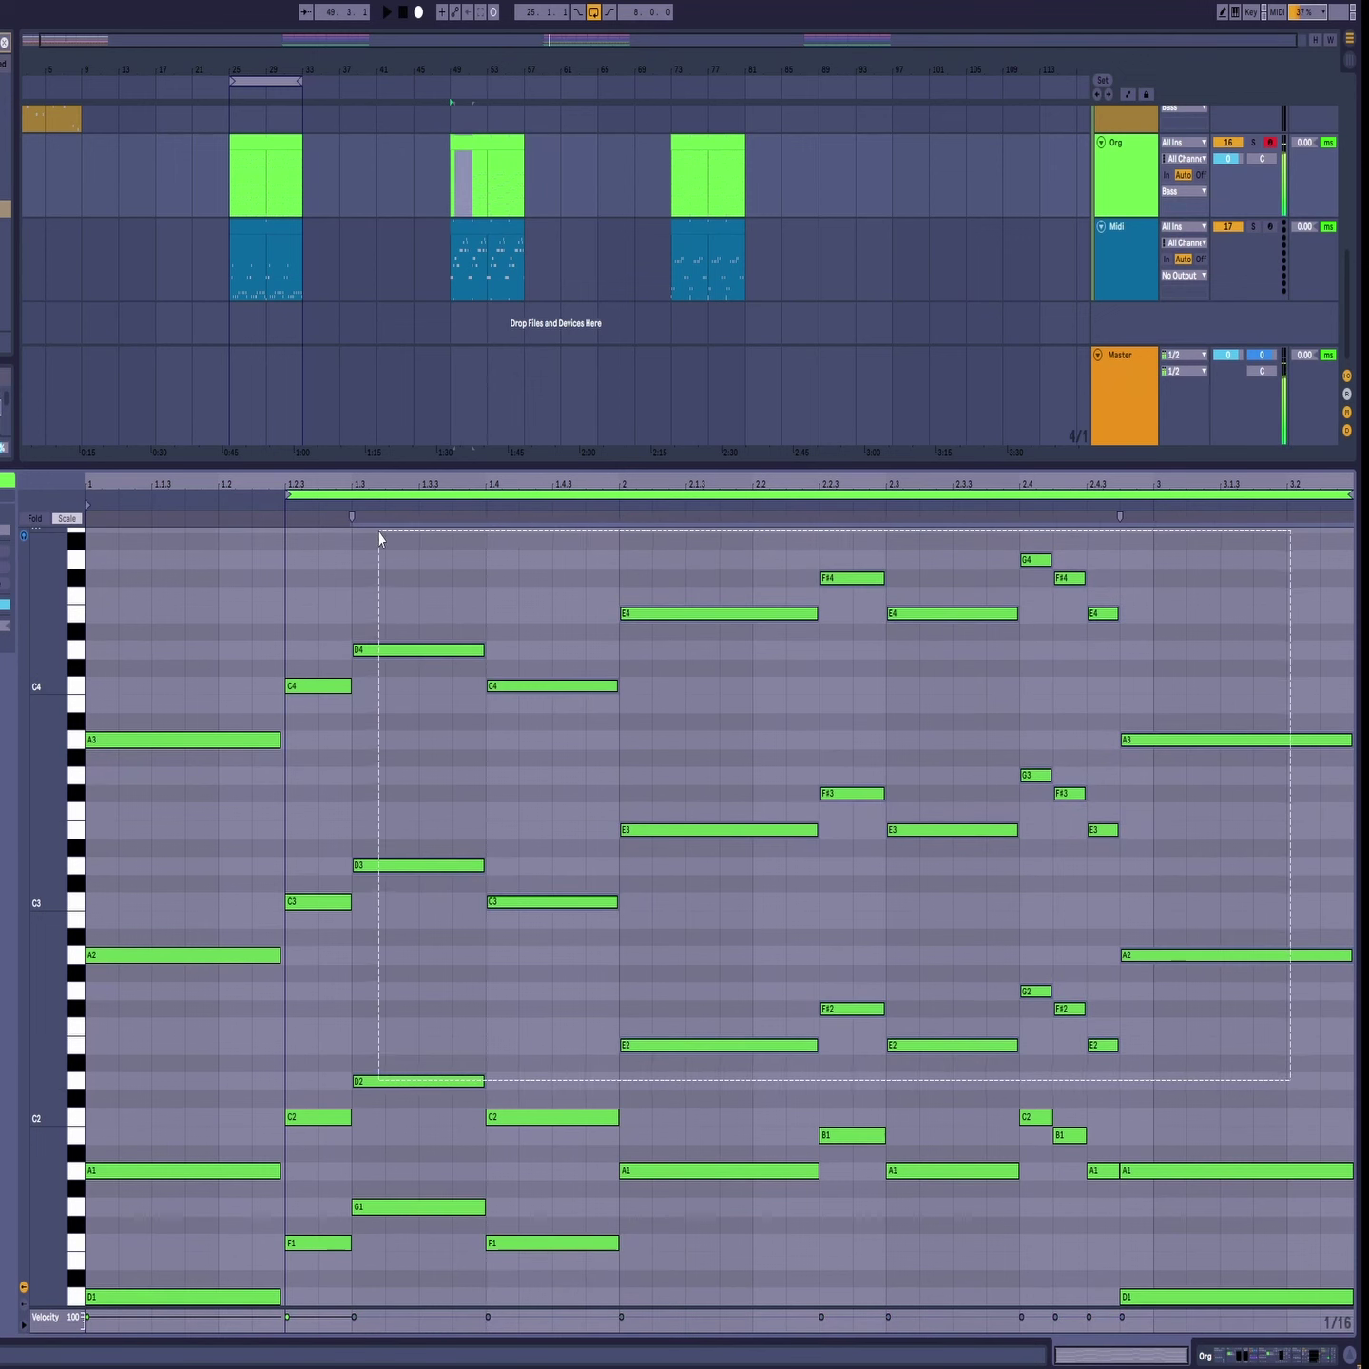
key("Delete")
left_click_drag(423, 644, 76, 1183)
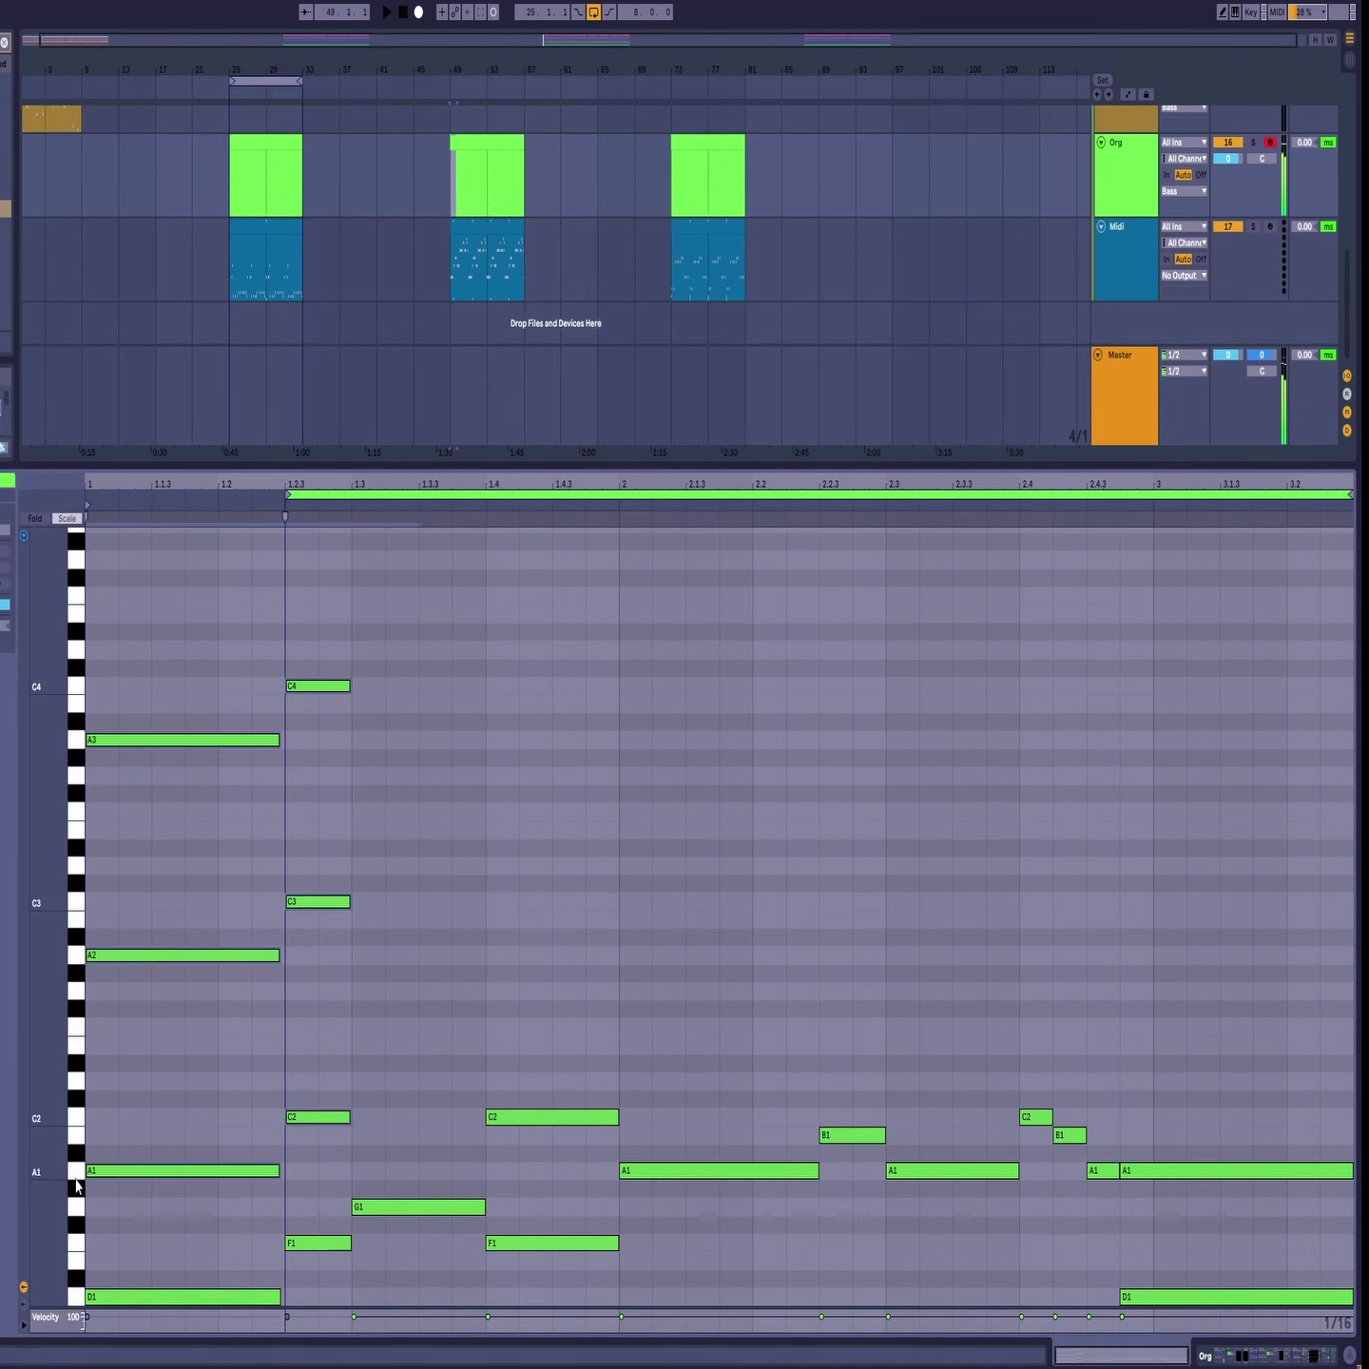
key("Delete")
left_click(556, 1118)
key("Delete")
key("space")
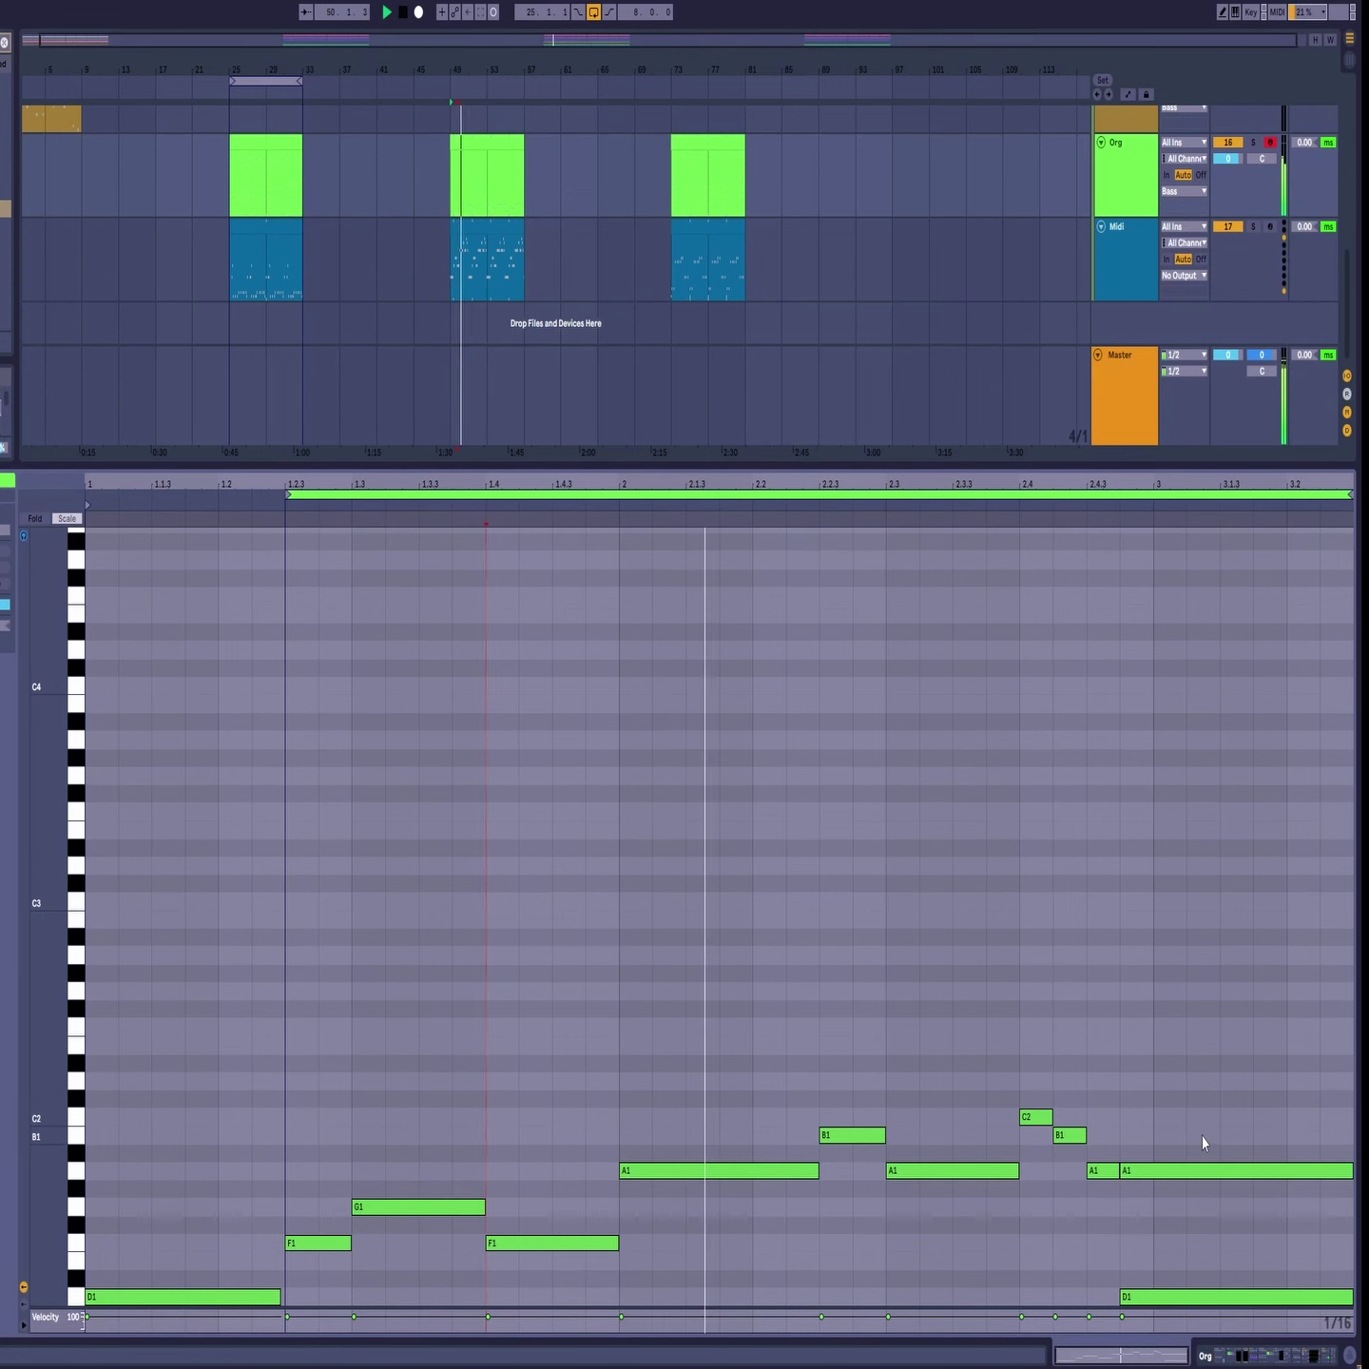
key("space")
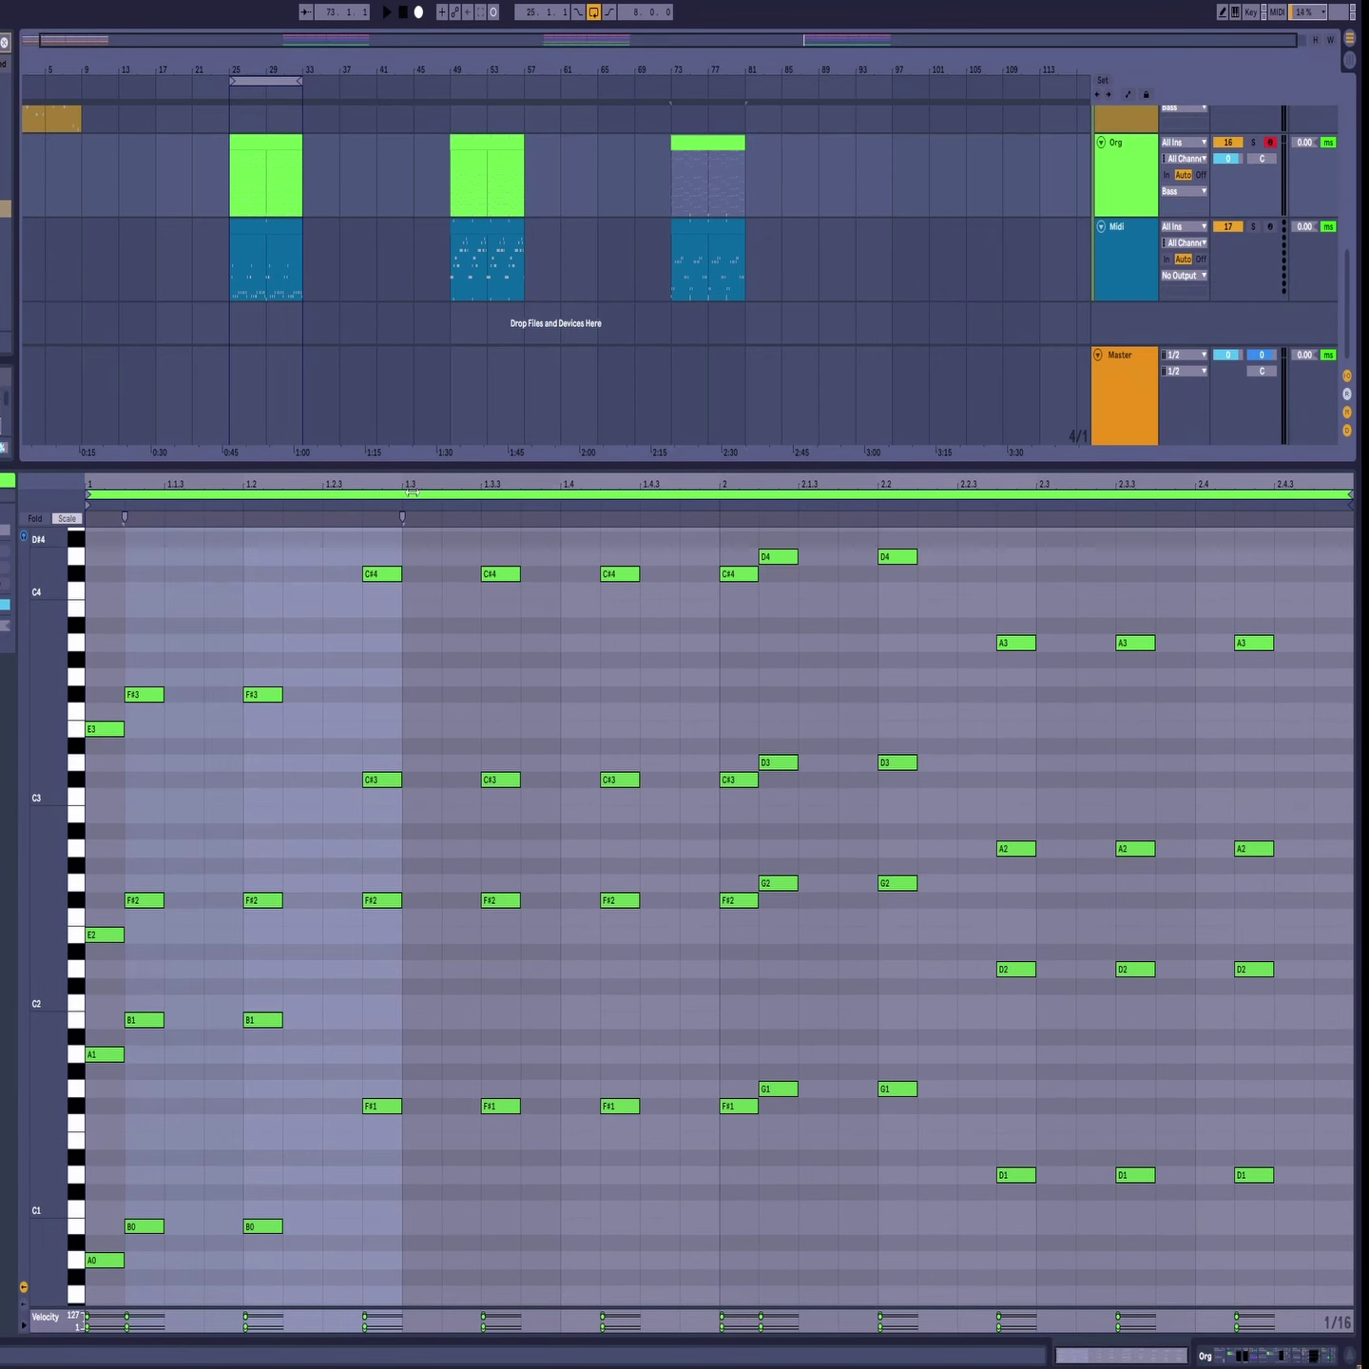
Step: Play the Org clip at bar 73 and audition its top notes F#3, C#4, D4 and A3 in turn
key("space")
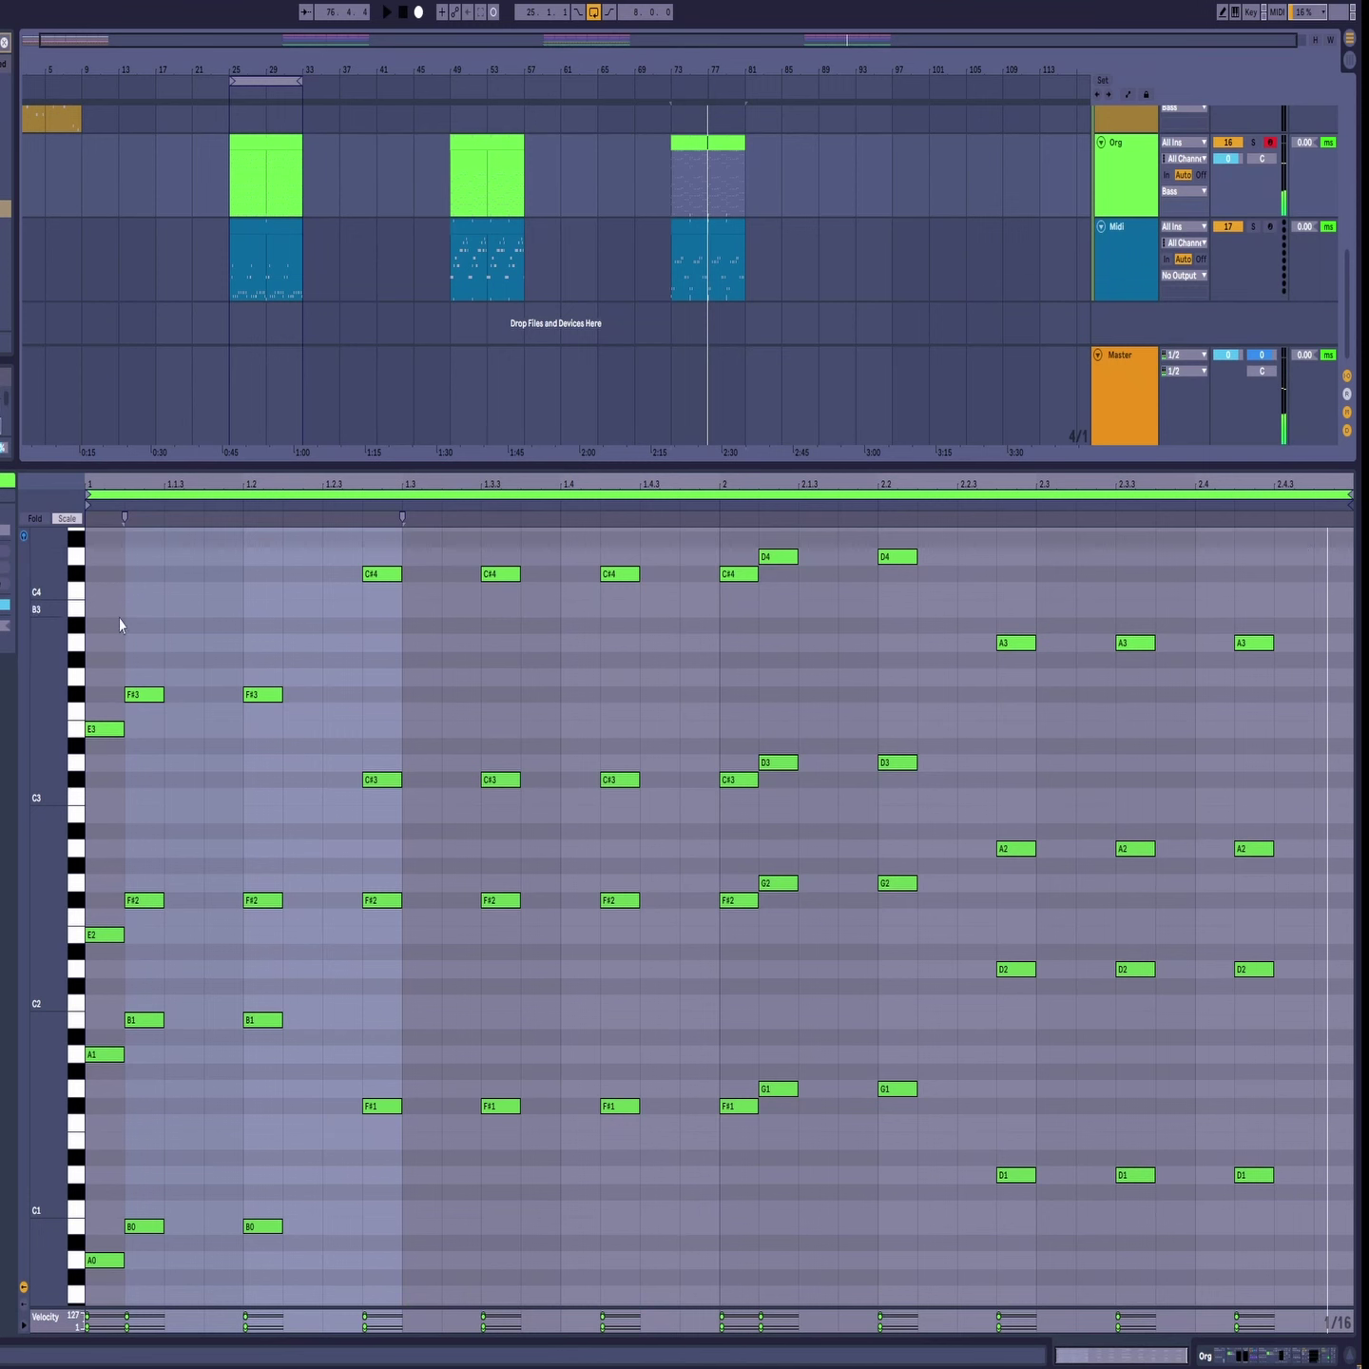
left_click(106, 675)
left_click(140, 638)
left_click(234, 640)
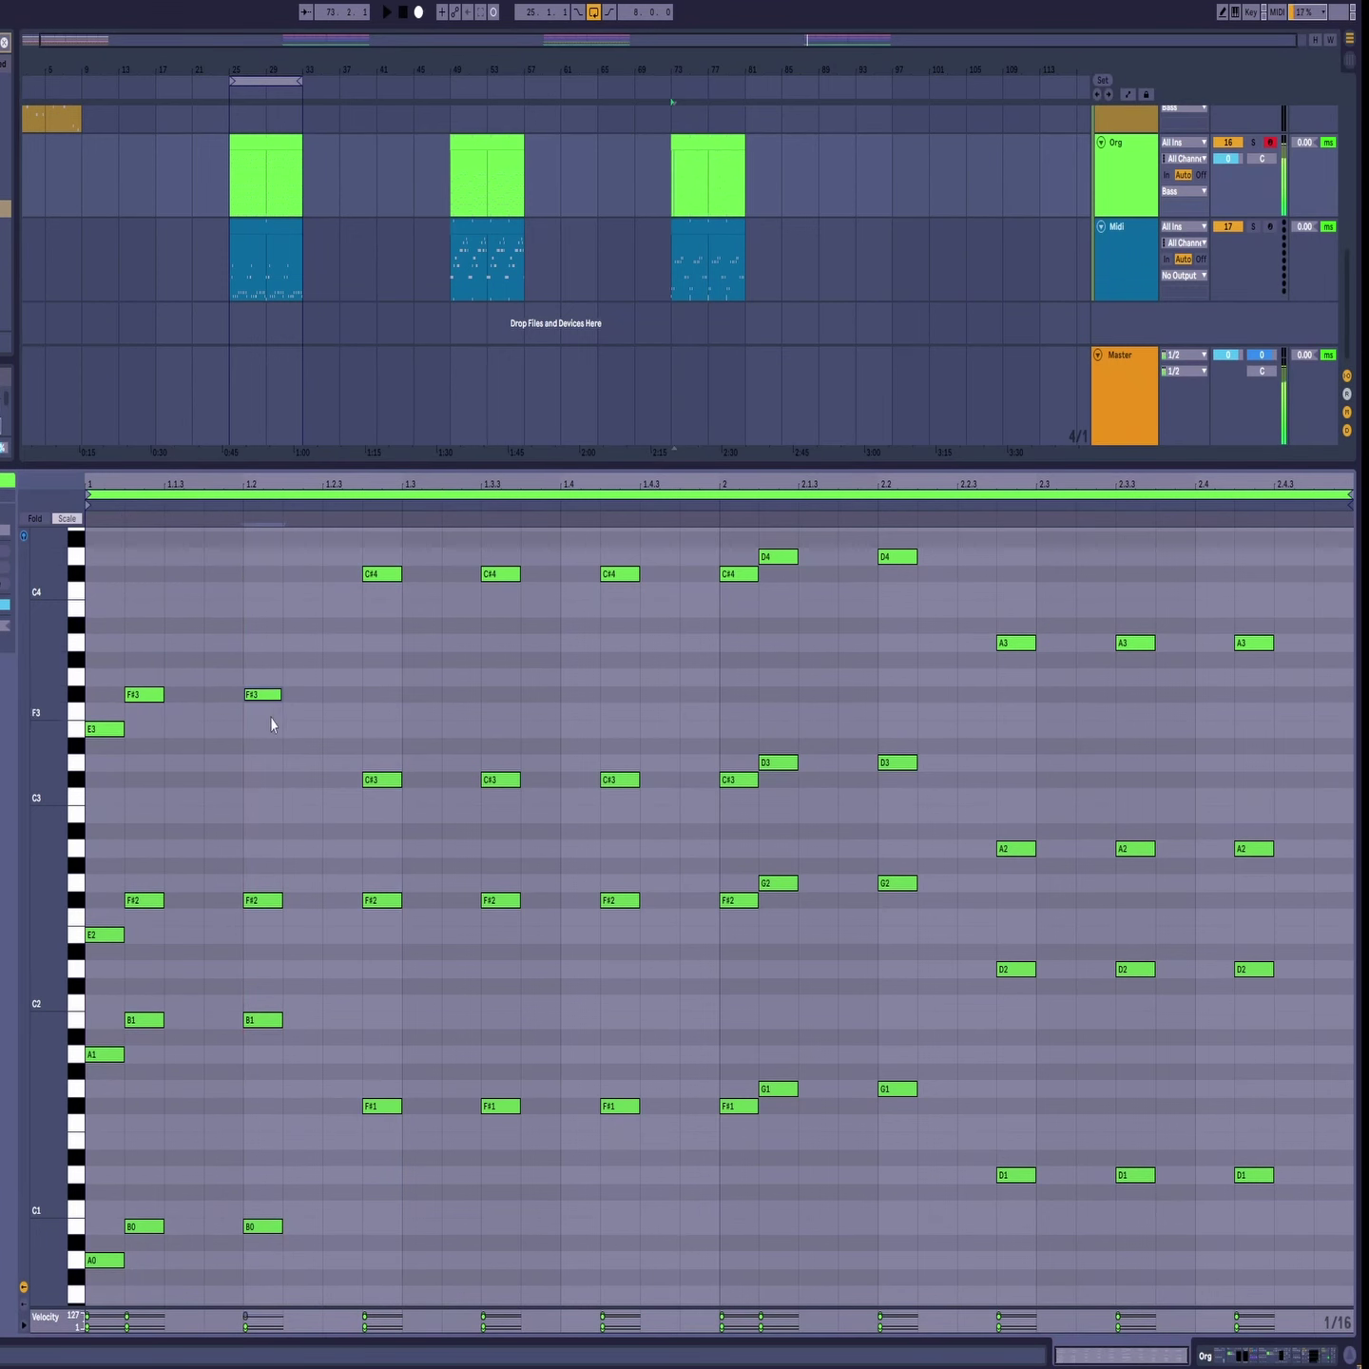
left_click(370, 573)
left_click(729, 574)
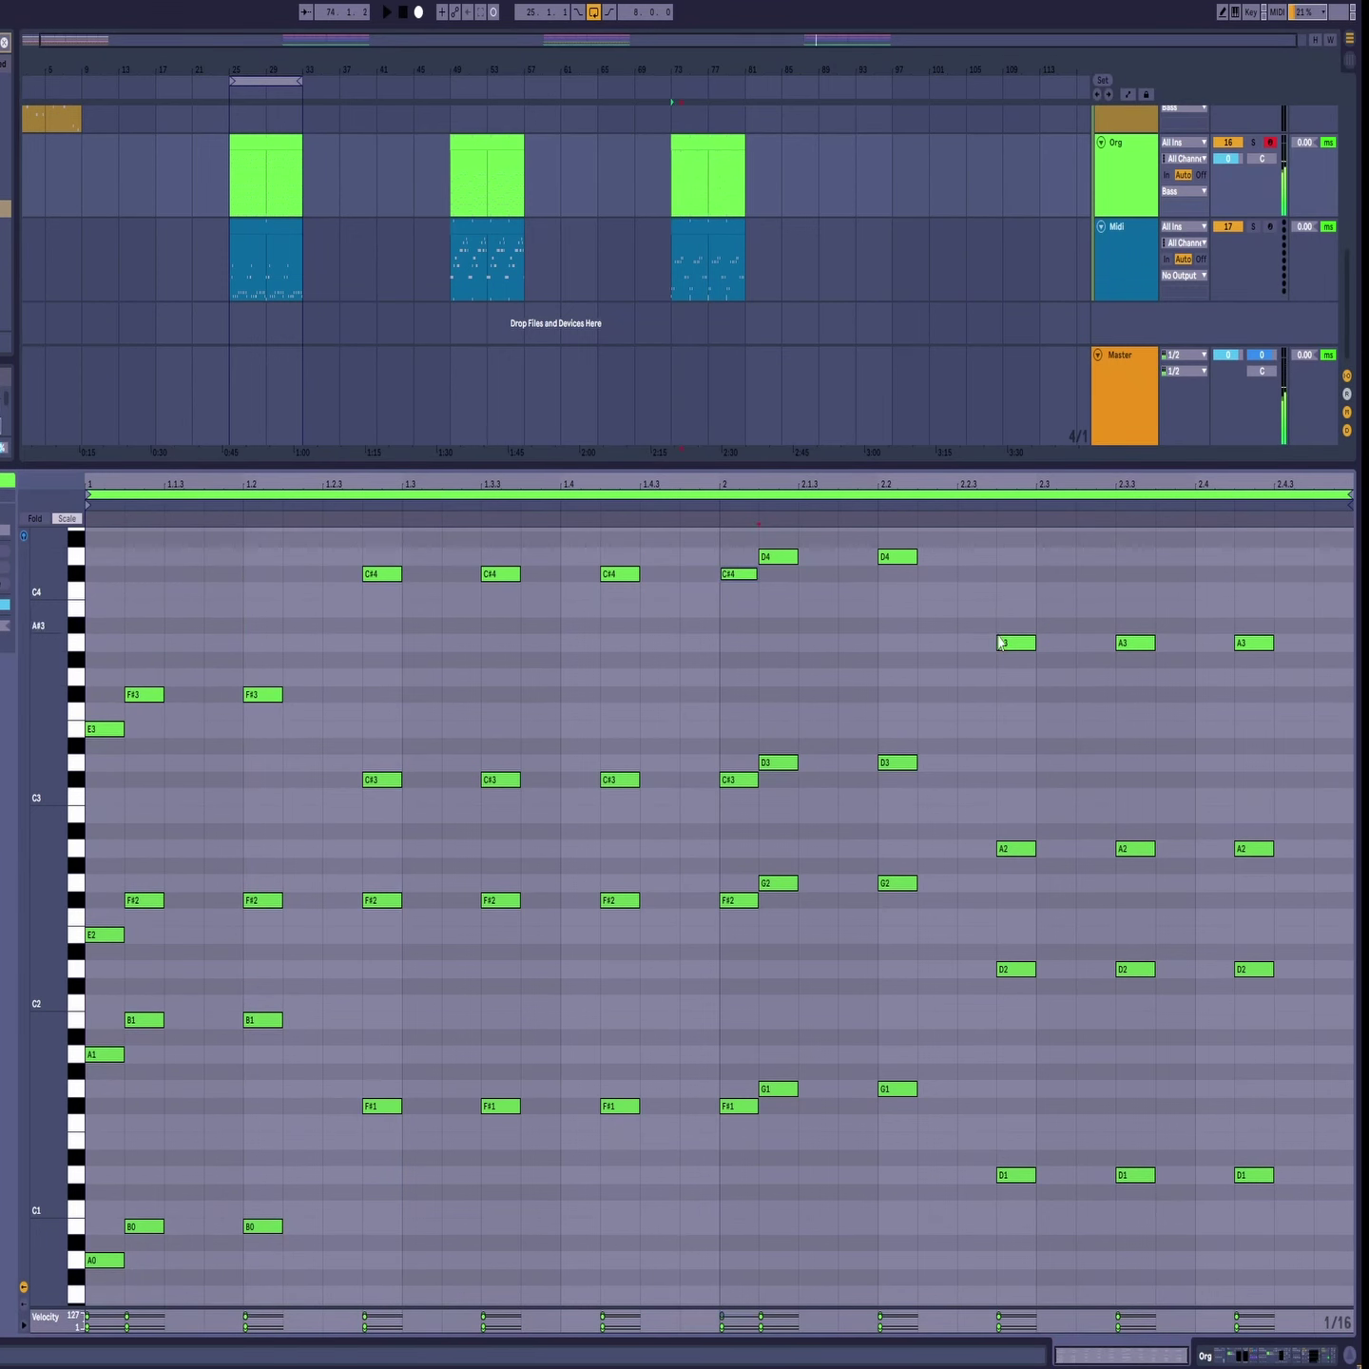
left_click(792, 553)
left_click_drag(1010, 604, 1014, 656)
Step: Delete all notes from A2 upwards plus the opening E2 and first F#2 in the bar 73 clip, and play it
mouse_move(1318, 544)
left_mouse_down()
mouse_move(1308, 563)
mouse_move(229, 893)
mouse_move(86, 855)
left_mouse_up()
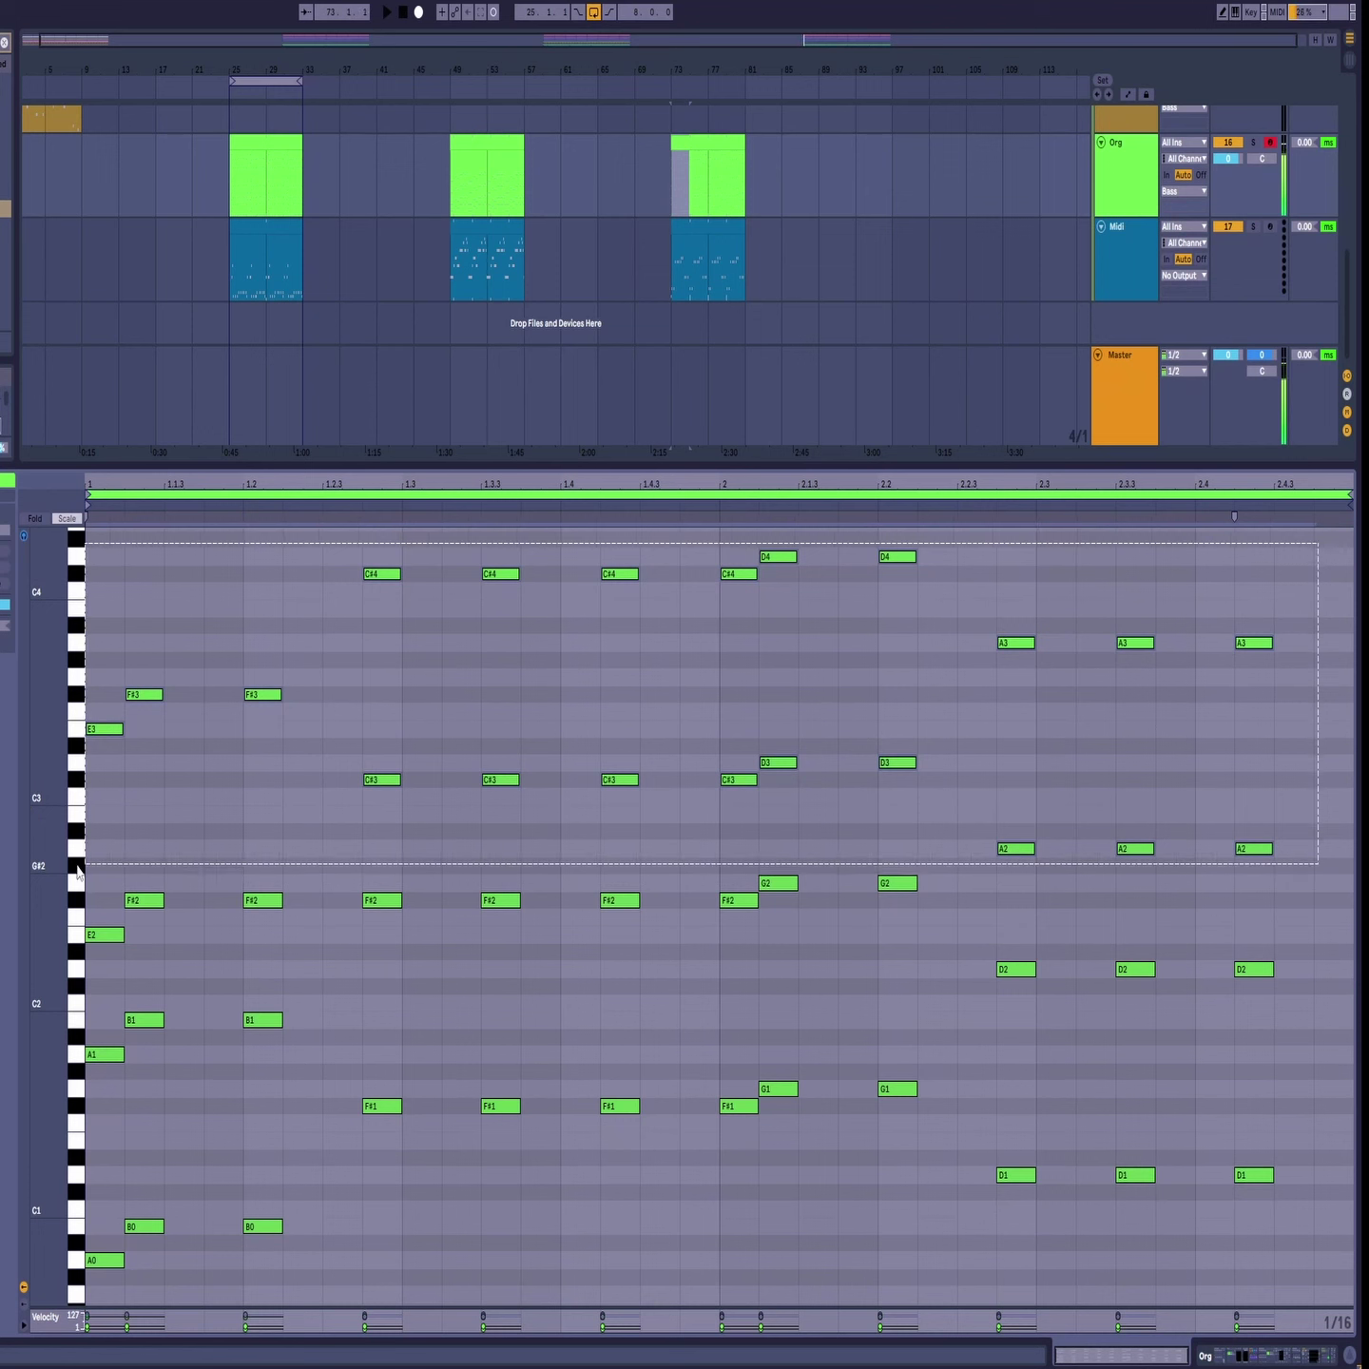
key("Delete")
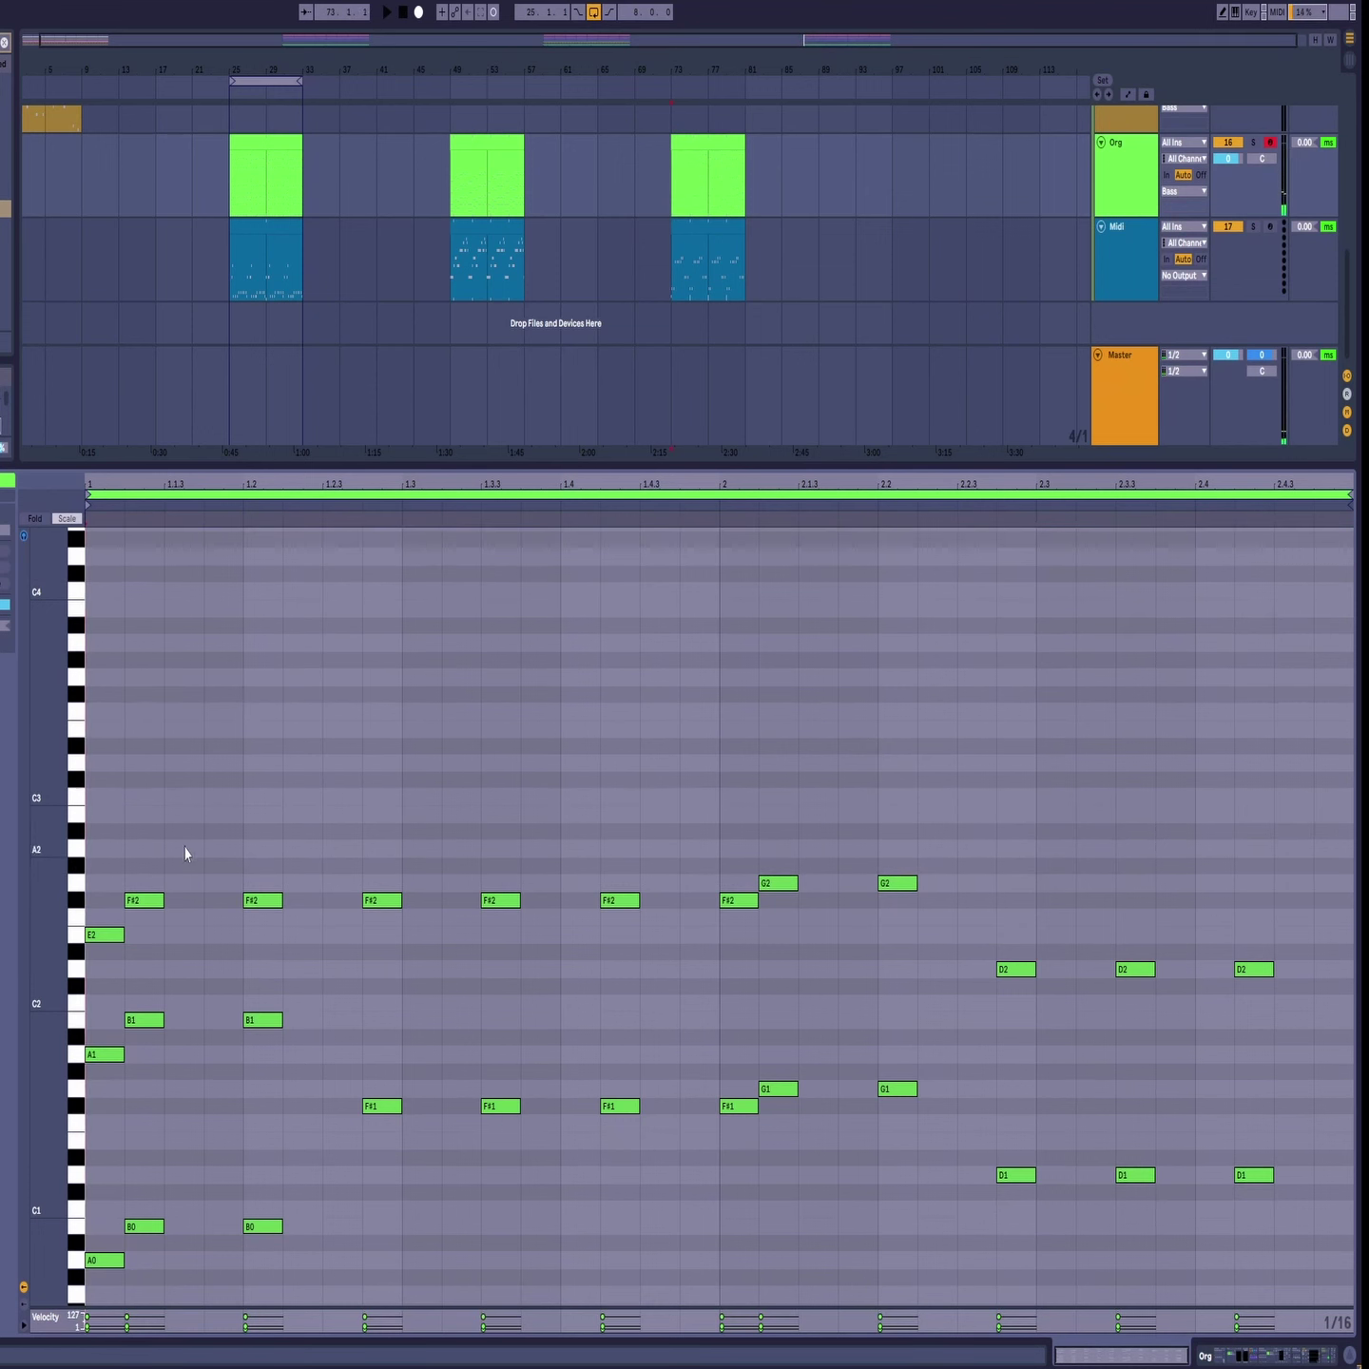
key("Delete")
key("space")
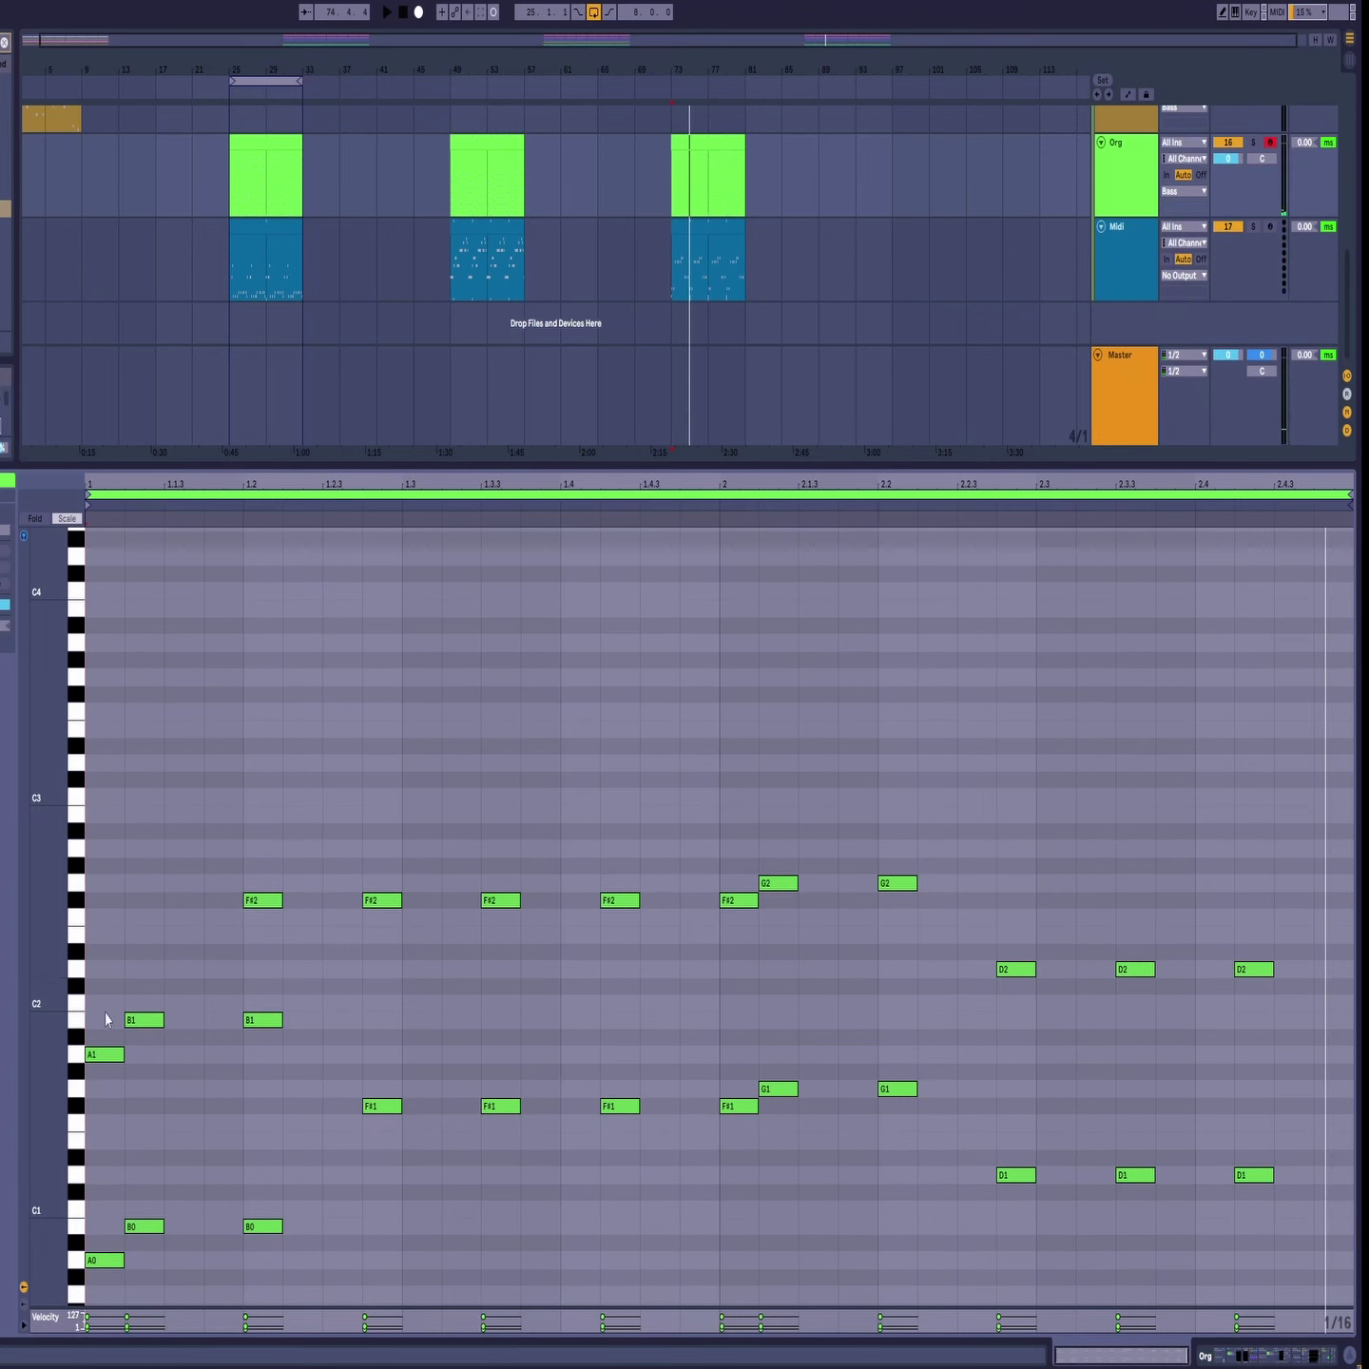
key("space")
key("space")
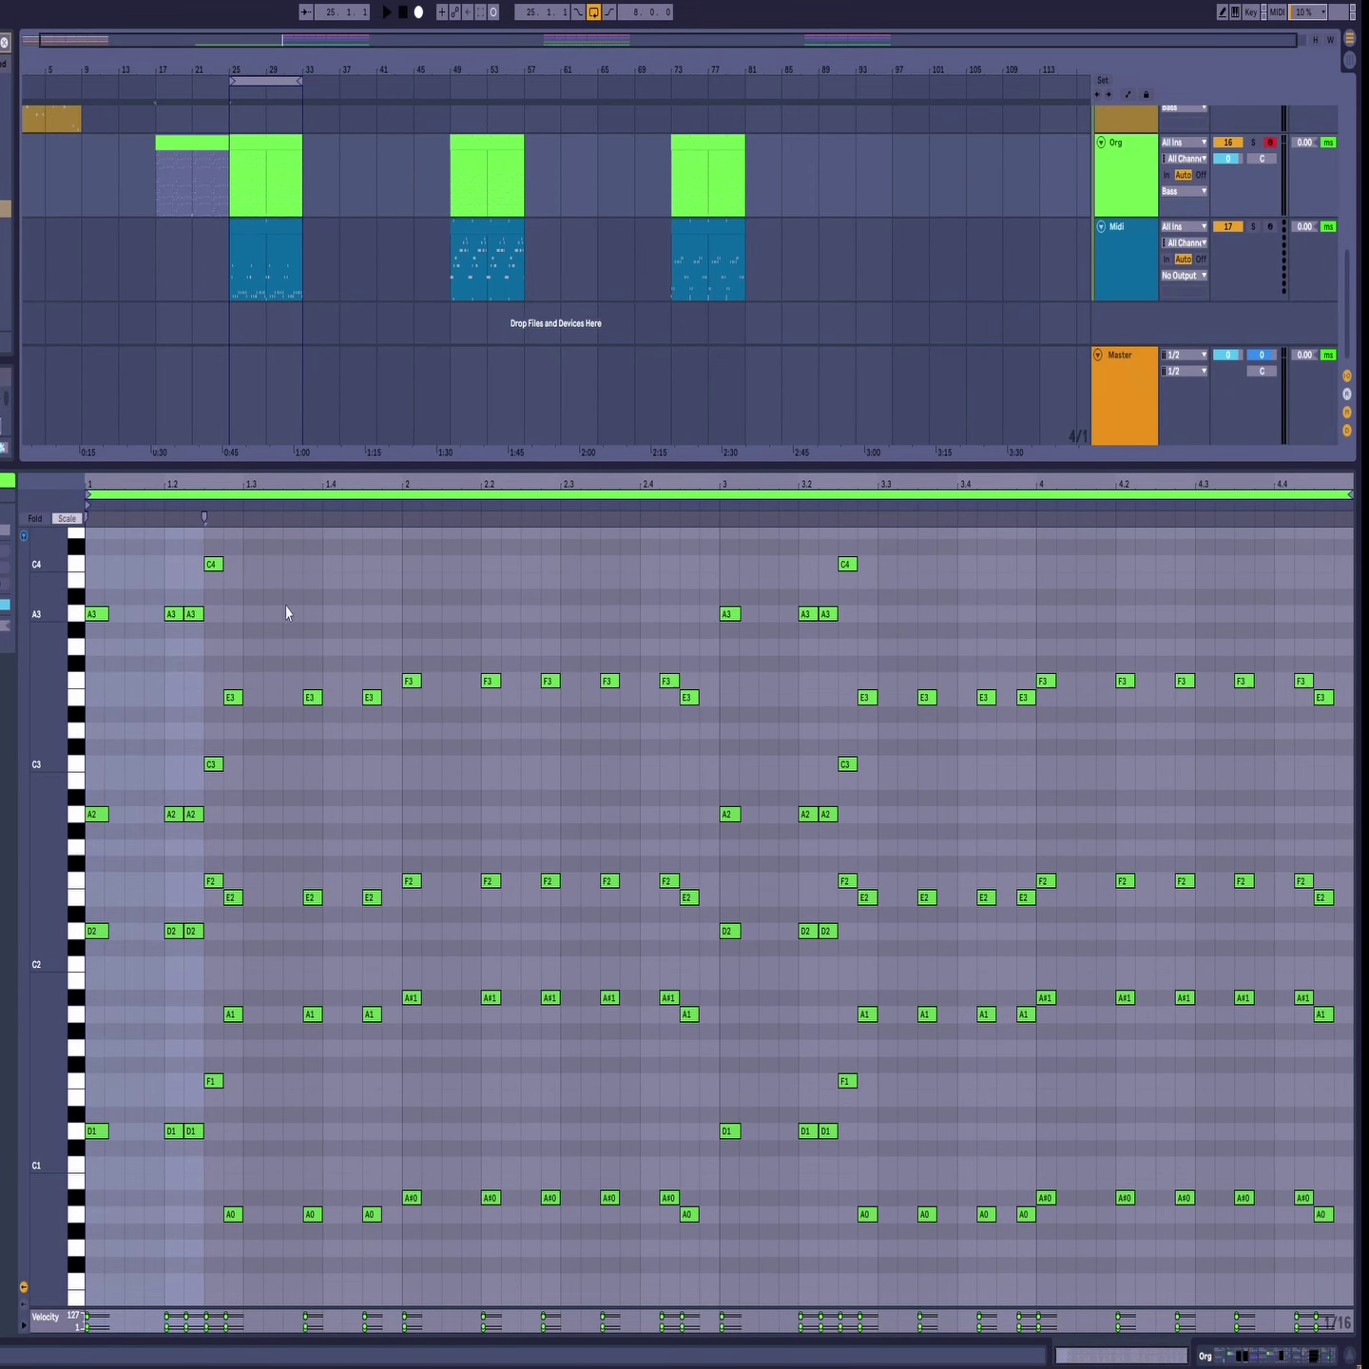
Step: In the Org clip at bar 17, delete everything after the opening D1, D2, A2 and A3 stack and select that stack
left_click(165, 547)
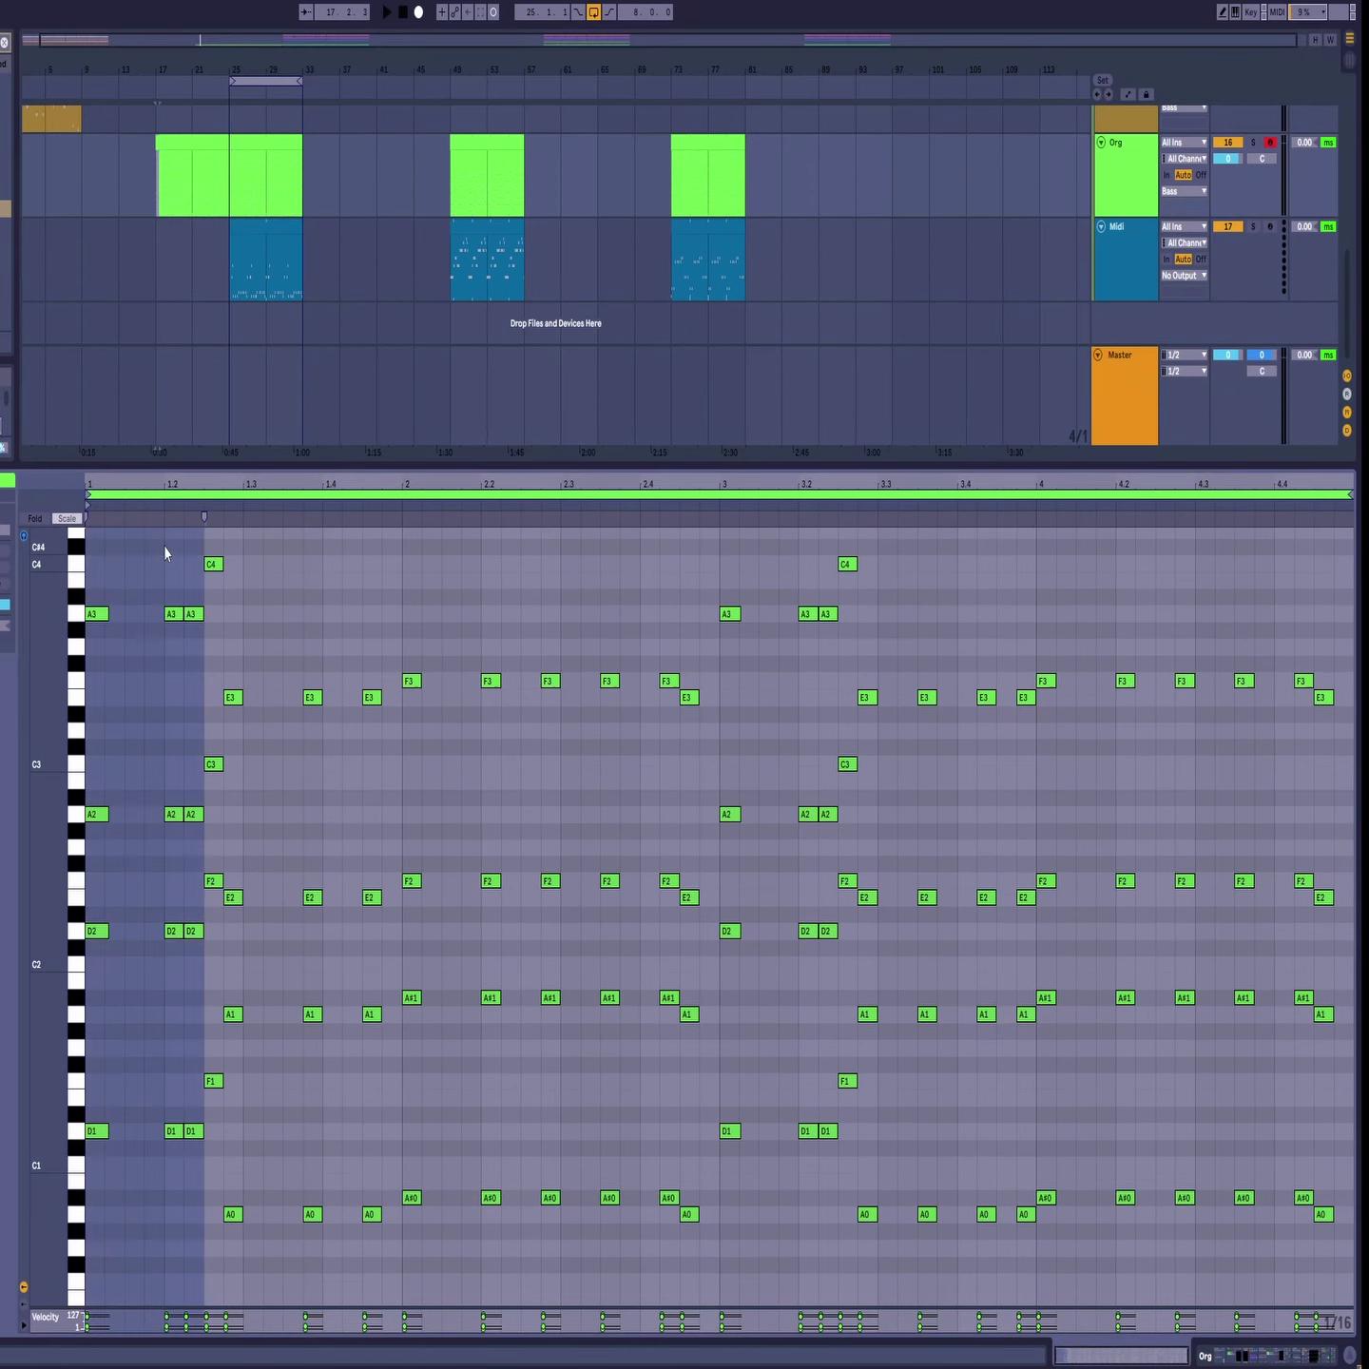
left_click_drag(163, 546, 1357, 1274)
key("Delete")
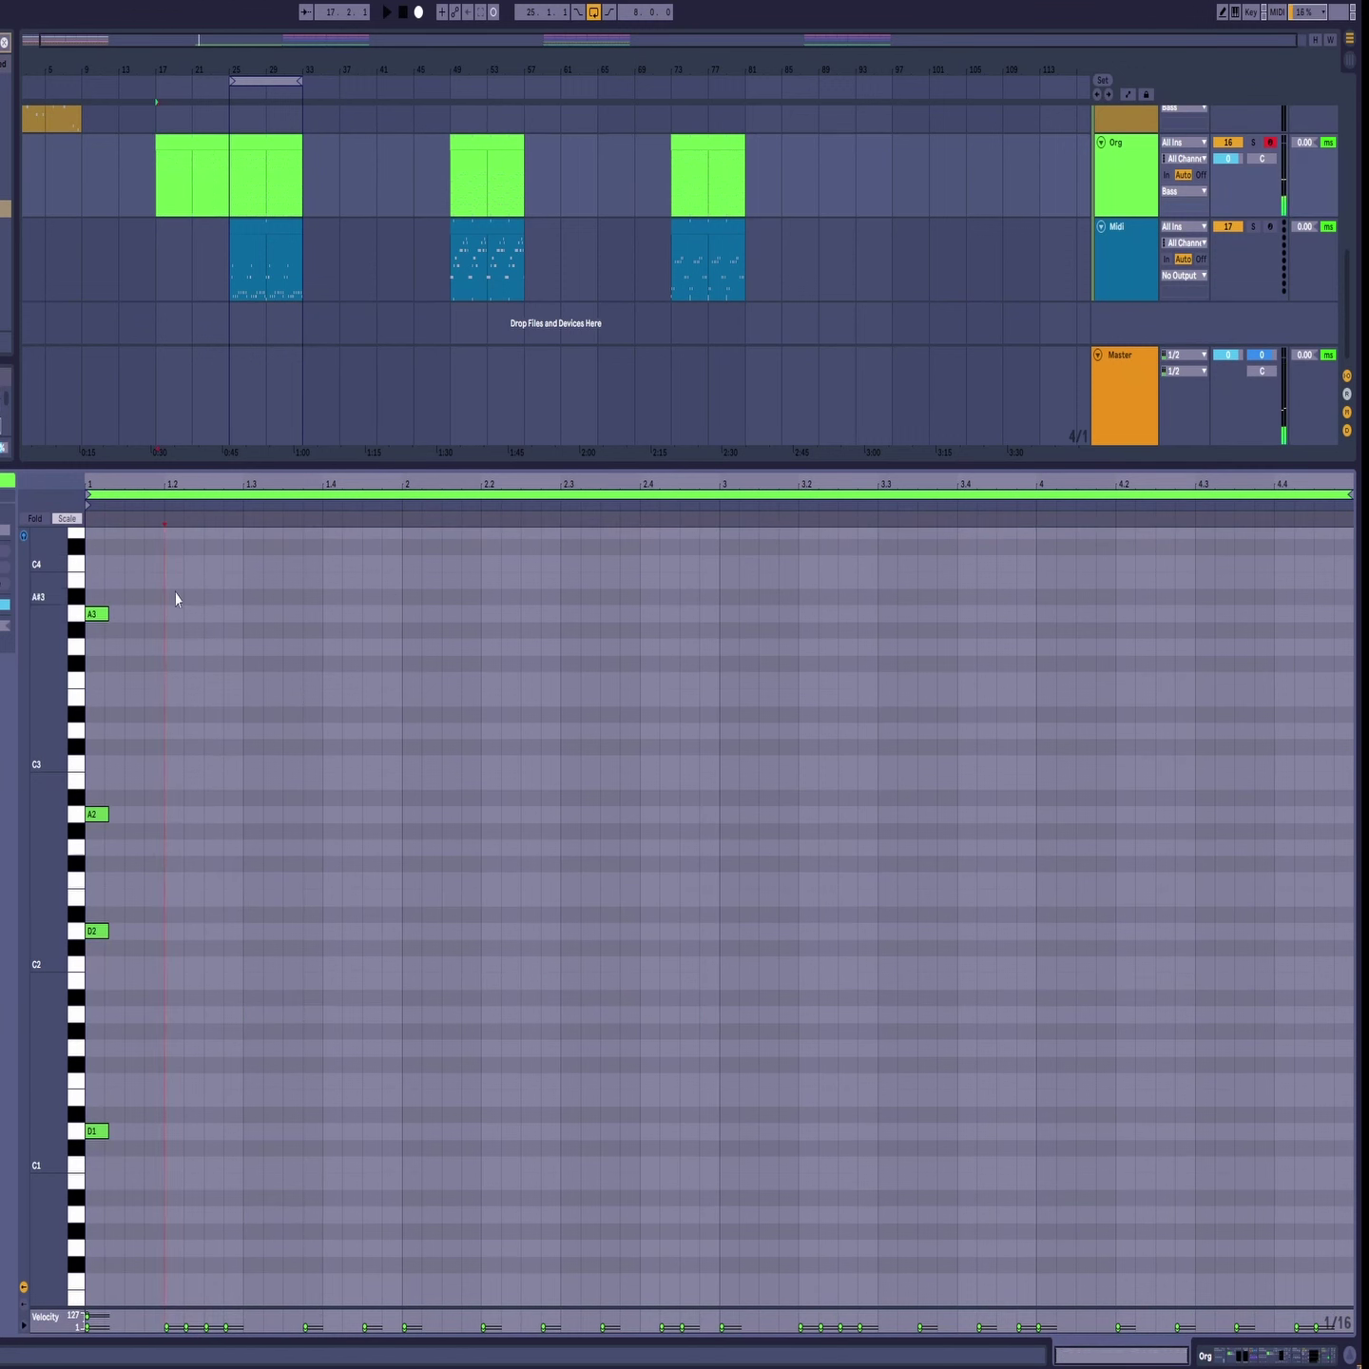
left_click_drag(162, 567, 30, 1345)
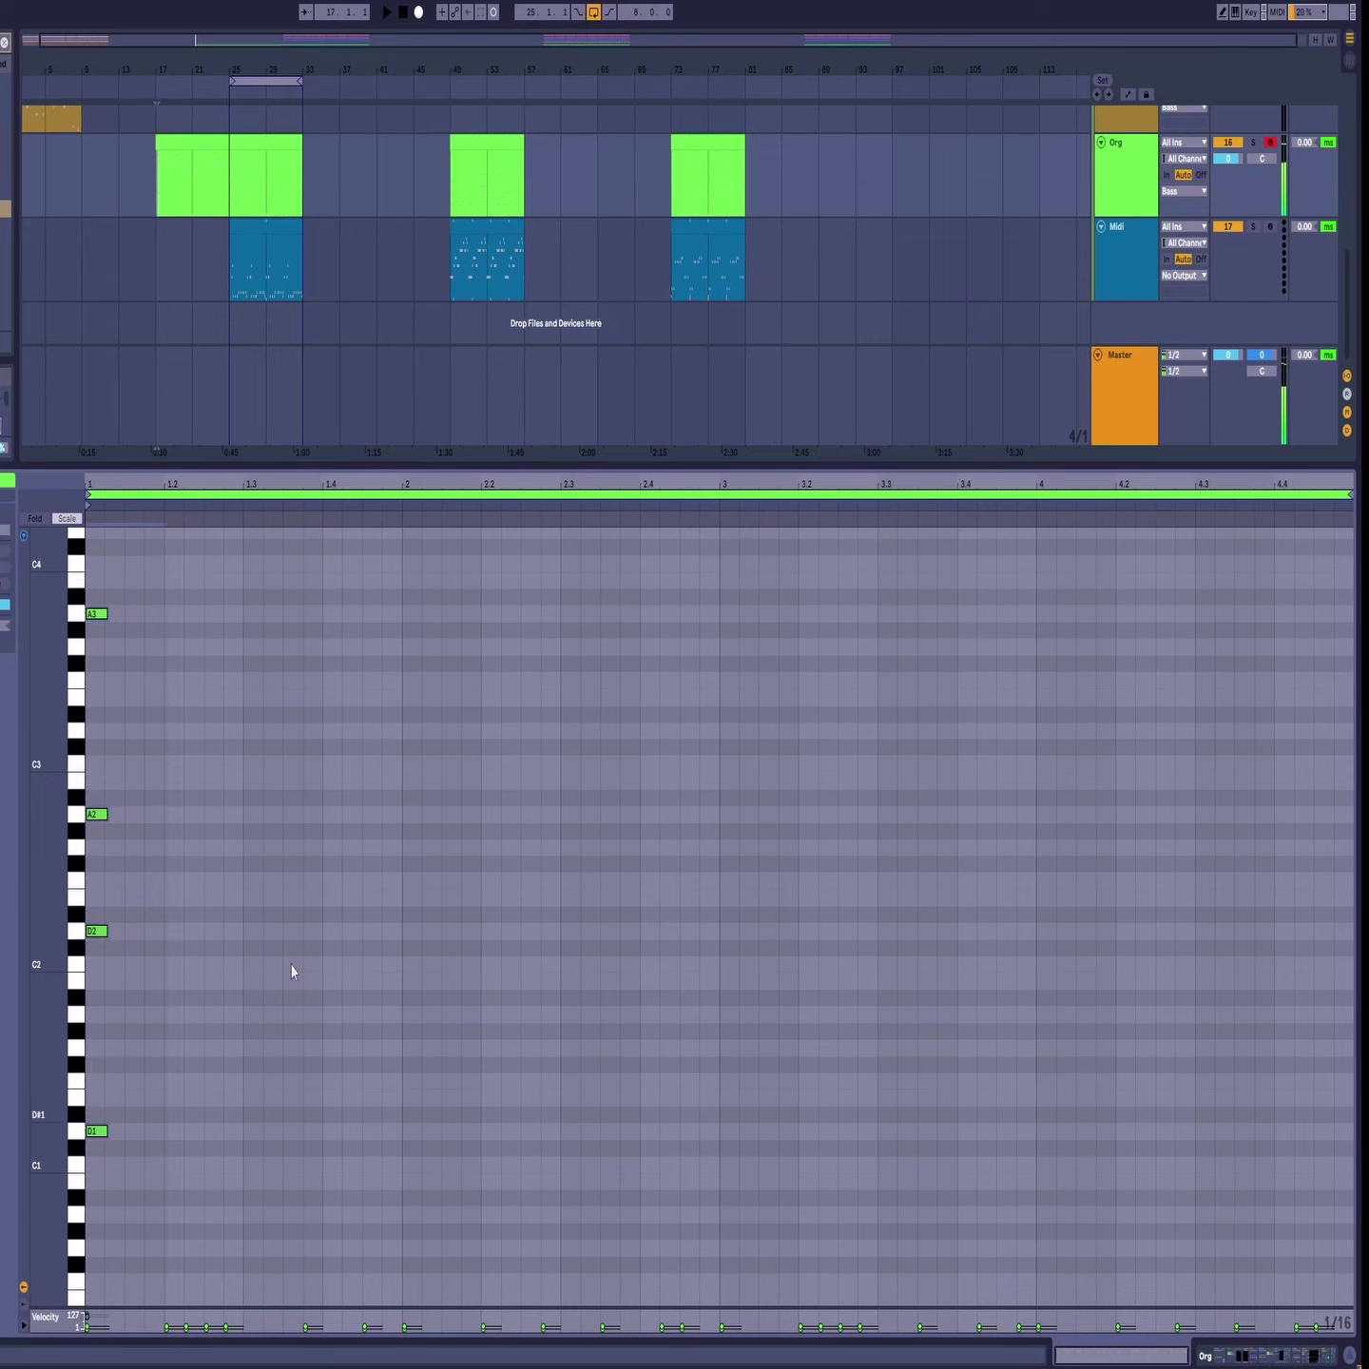
left_click_drag(135, 1075, 58, 1187)
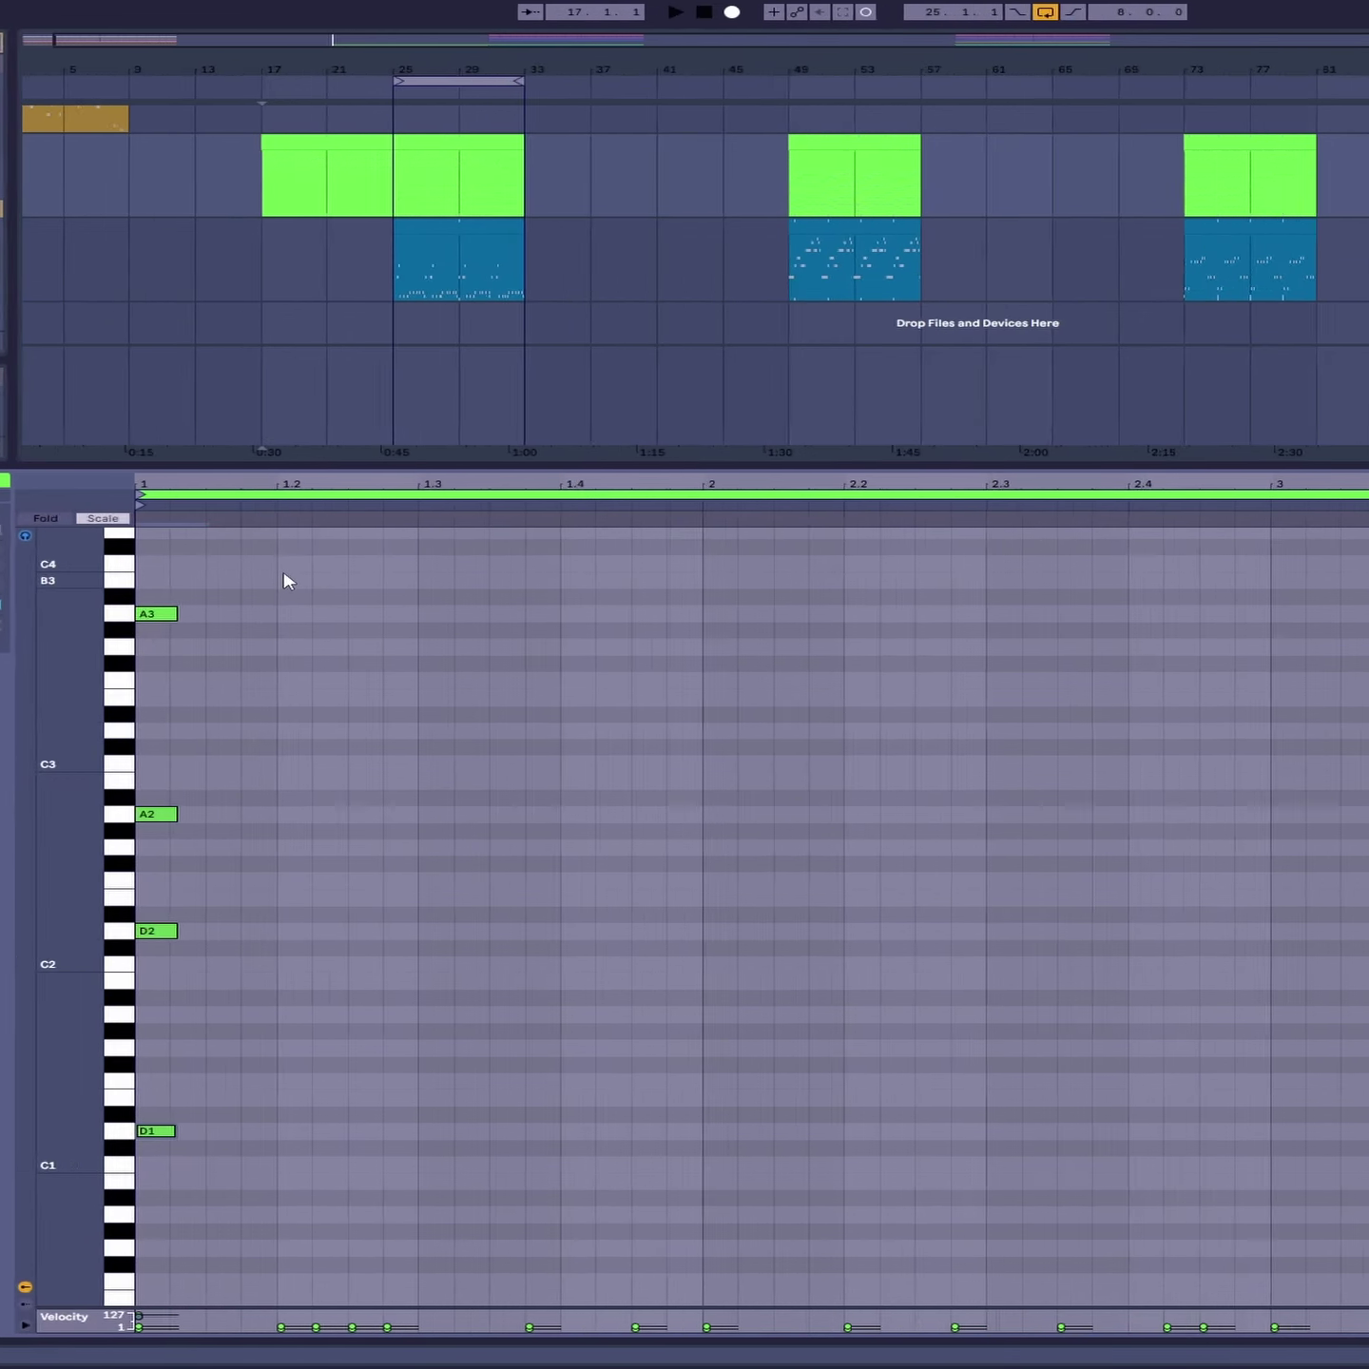
left_click_drag(166, 570, 4, 1153)
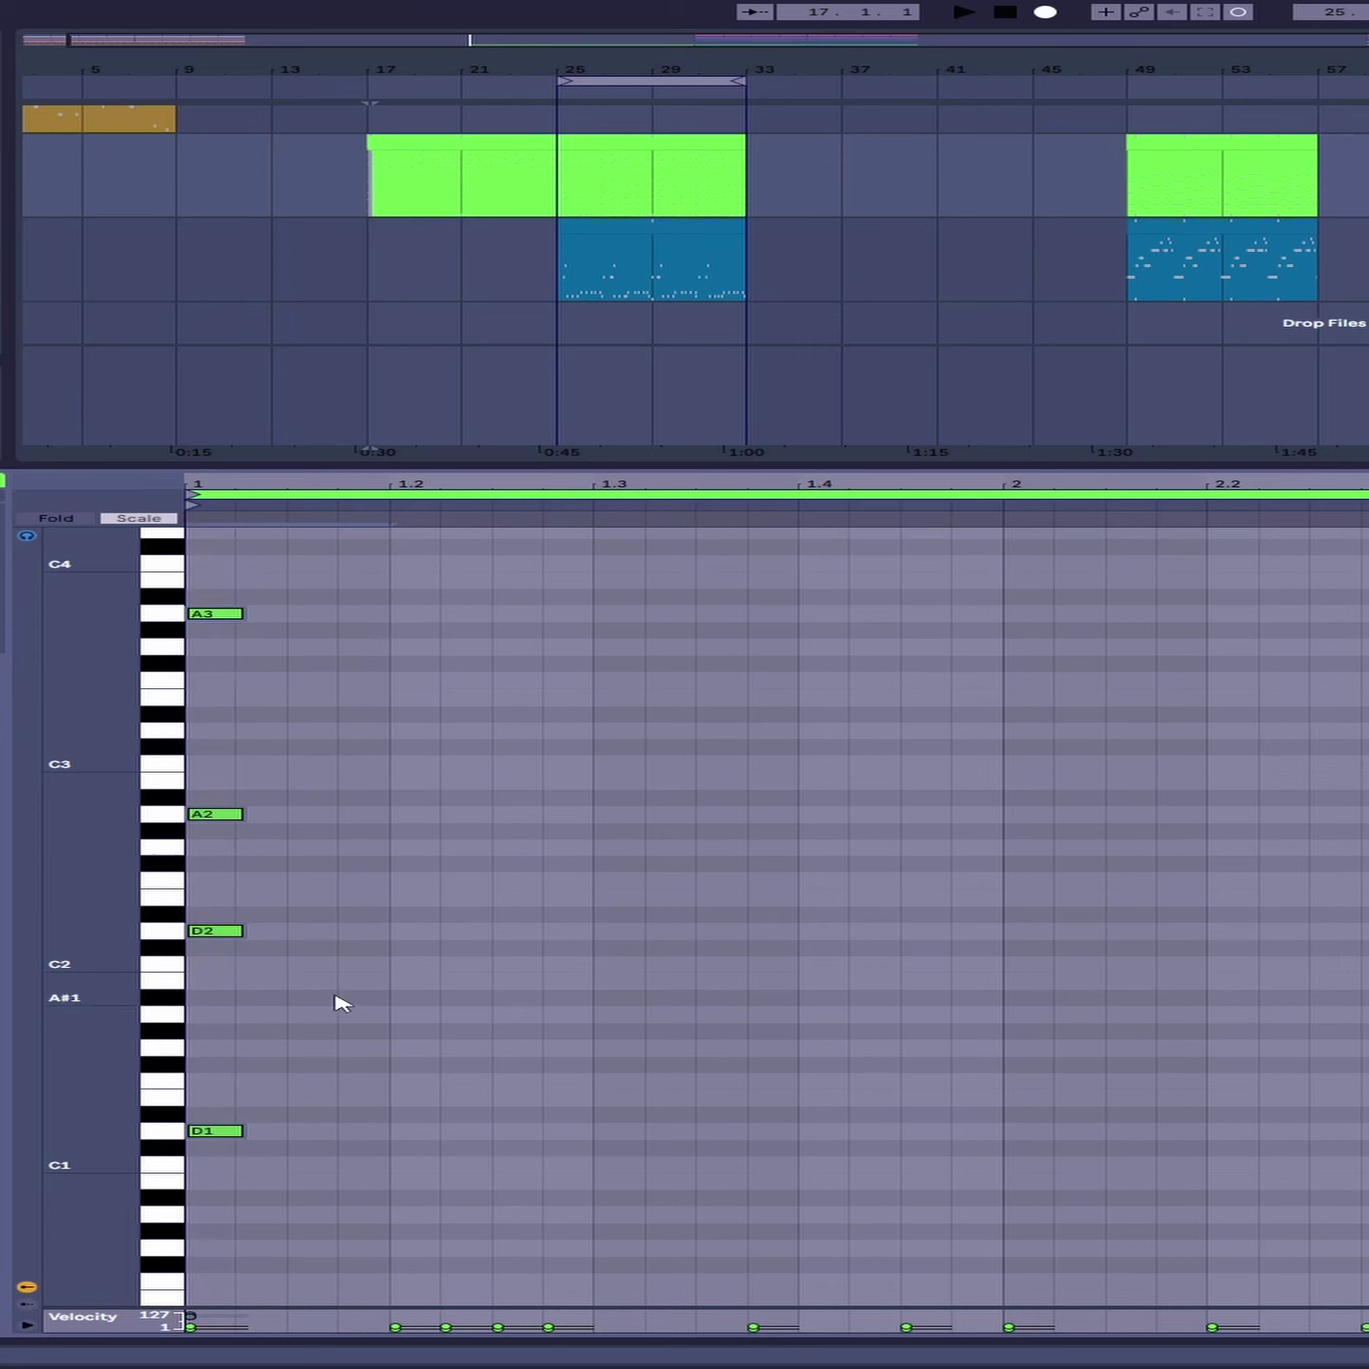
Step: Add a stacked D minor scale at beat 1.2.2 of the clip with 1/16 notes D2, E2, F2, G2, A2, A#2 and C3
left_click(438, 954)
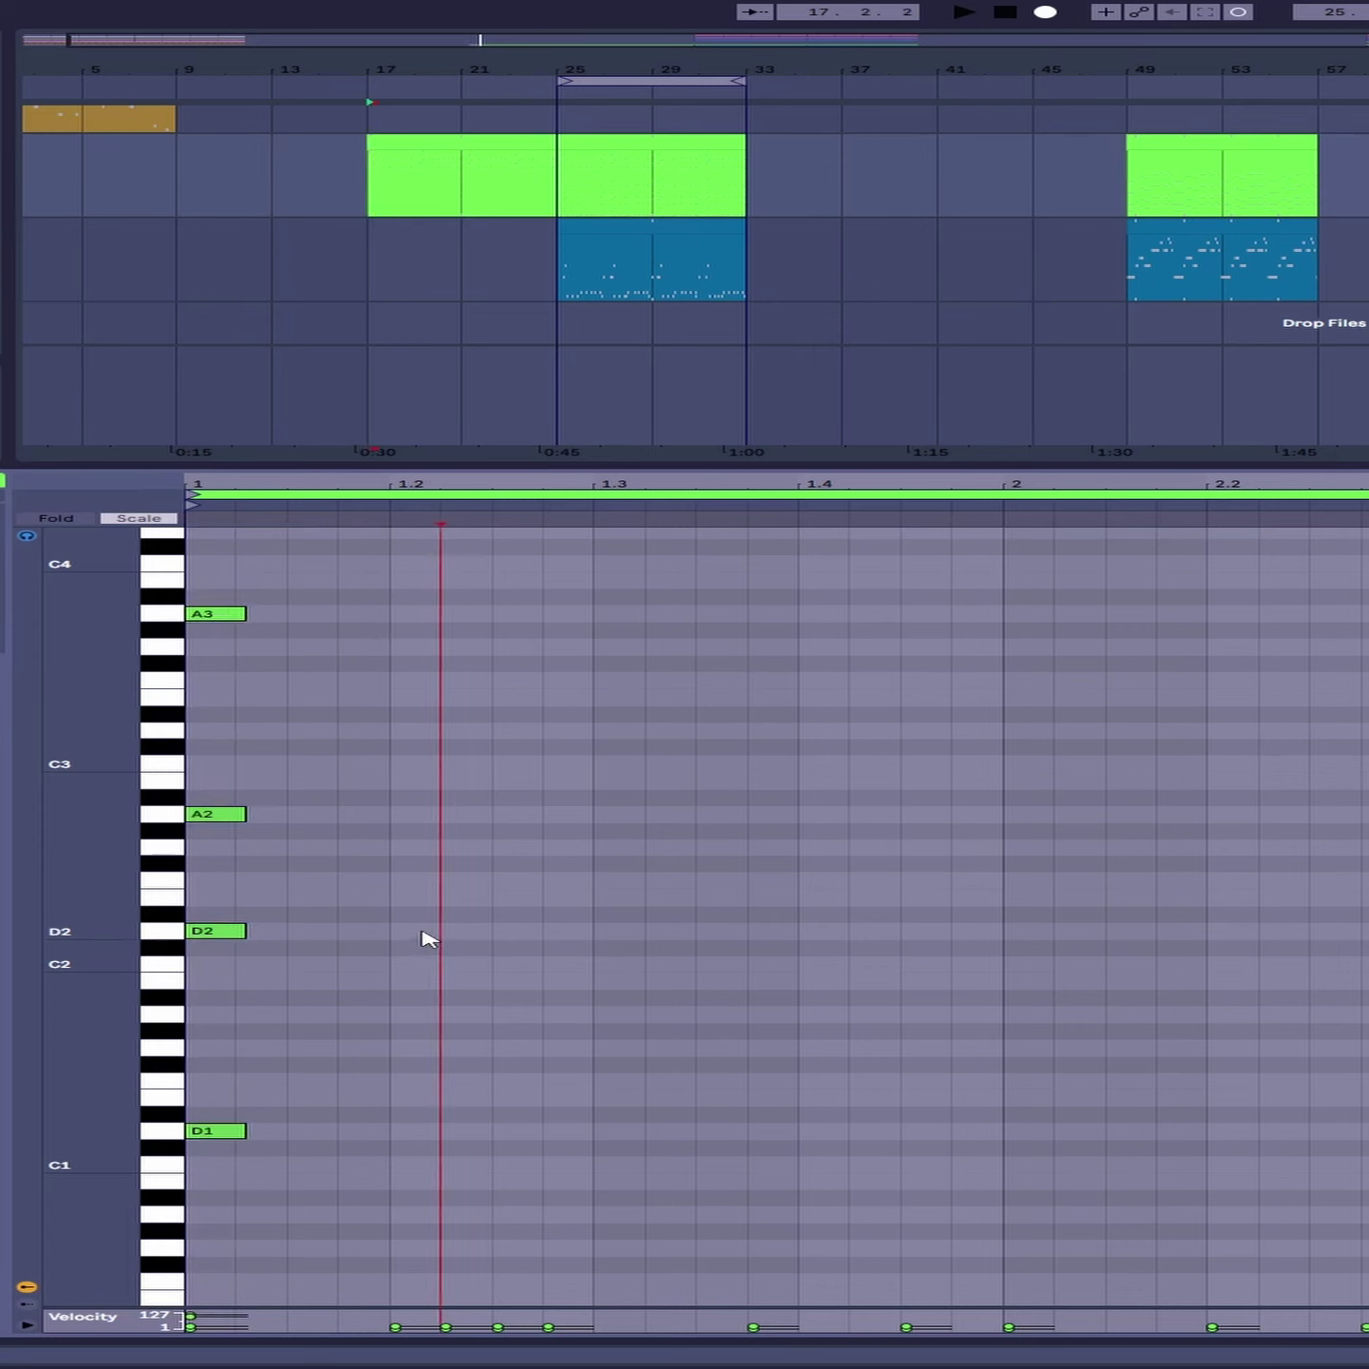
double_click(453, 932)
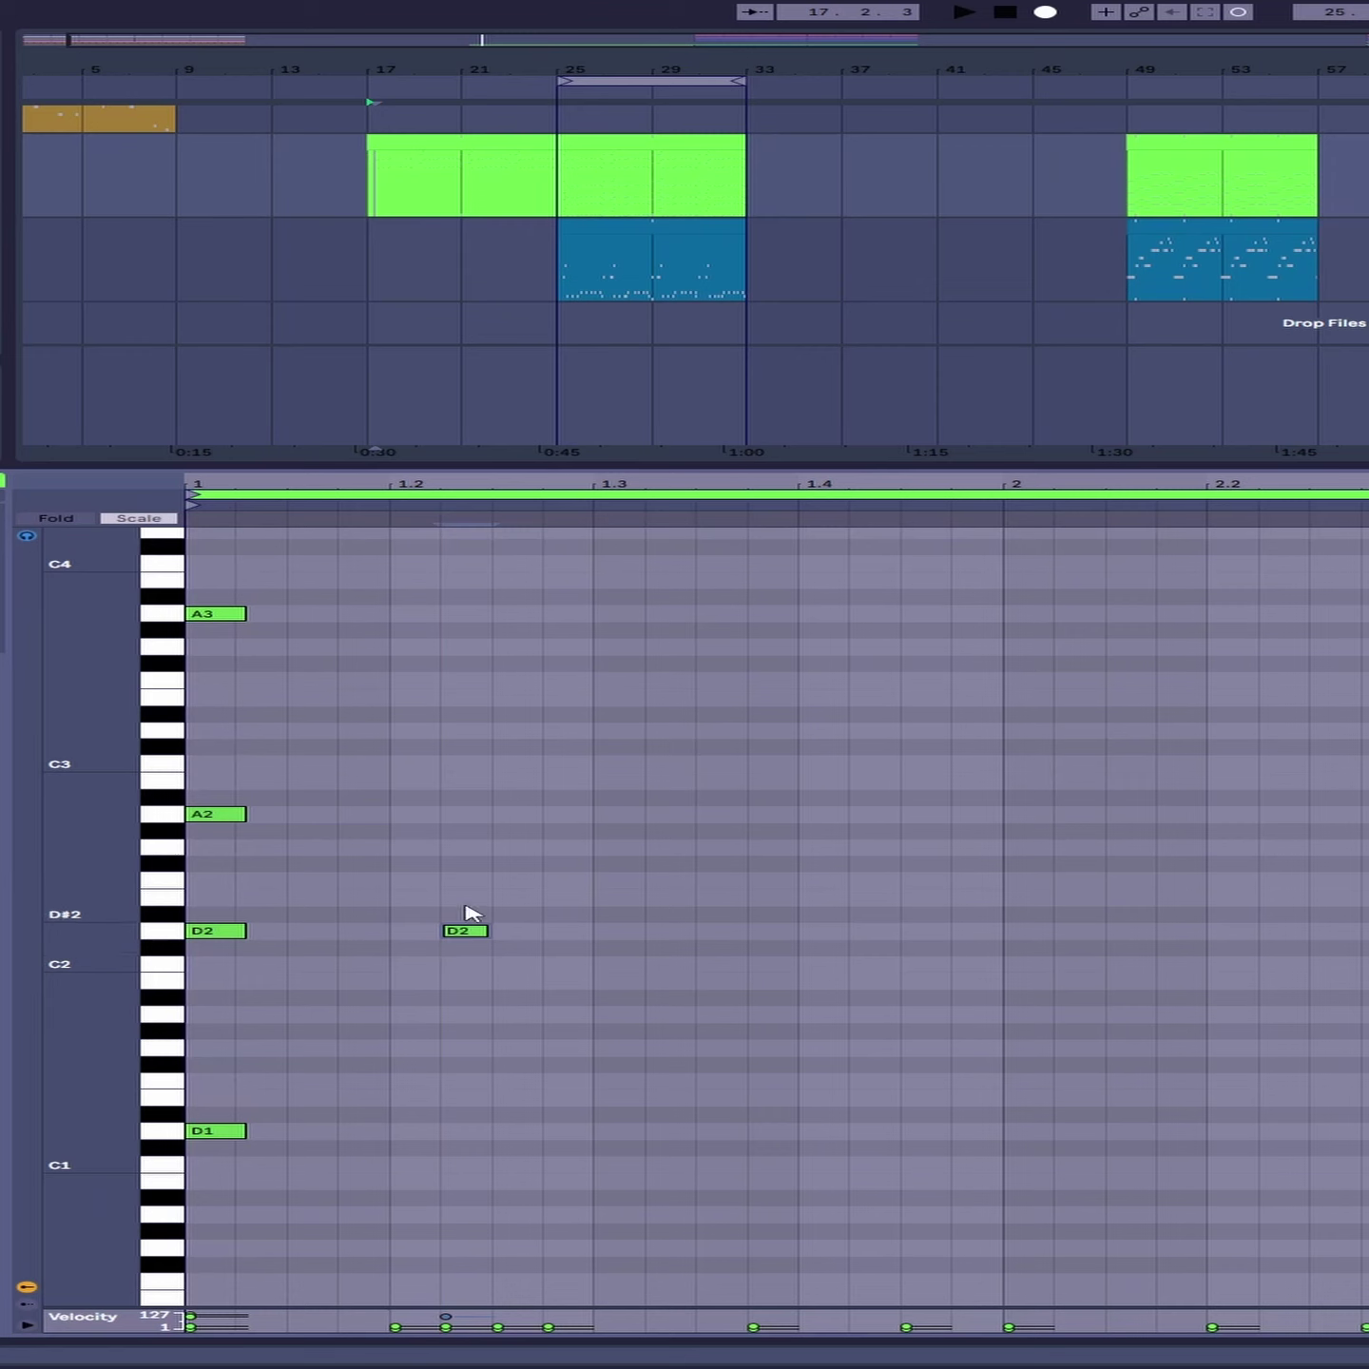
double_click(460, 897)
double_click(463, 881)
double_click(466, 847)
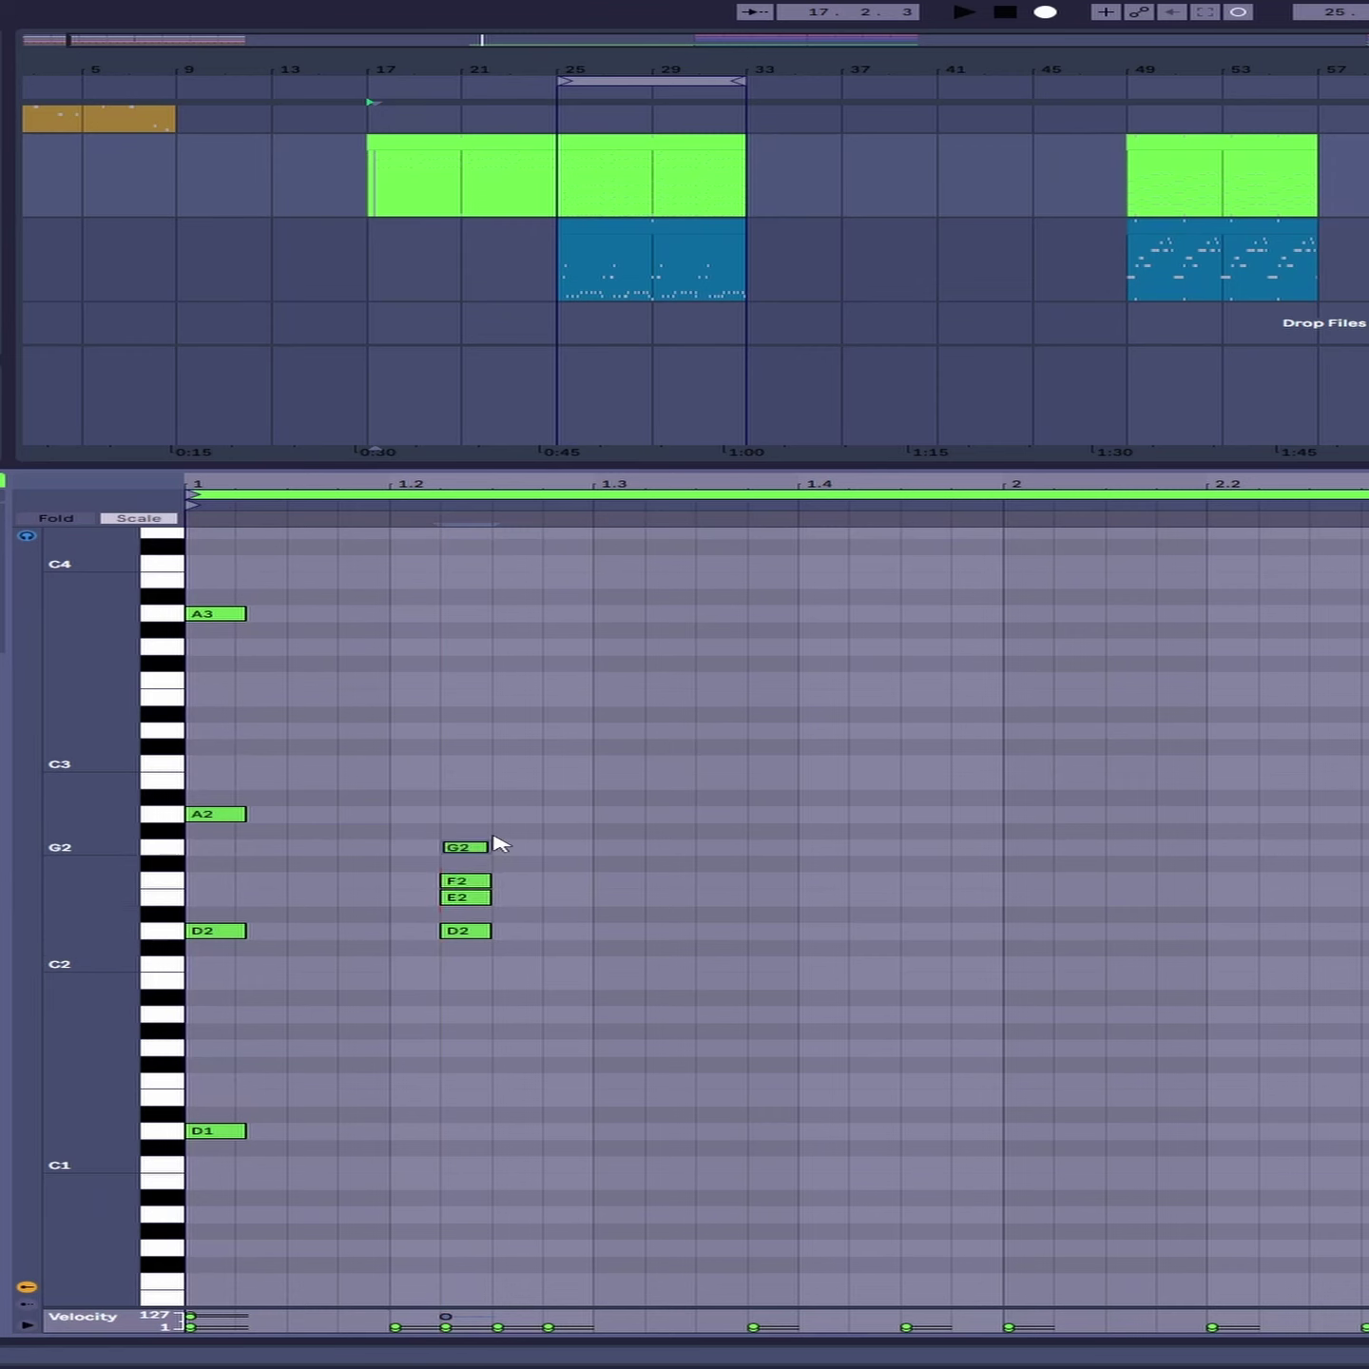
double_click(472, 813)
double_click(471, 798)
double_click(469, 766)
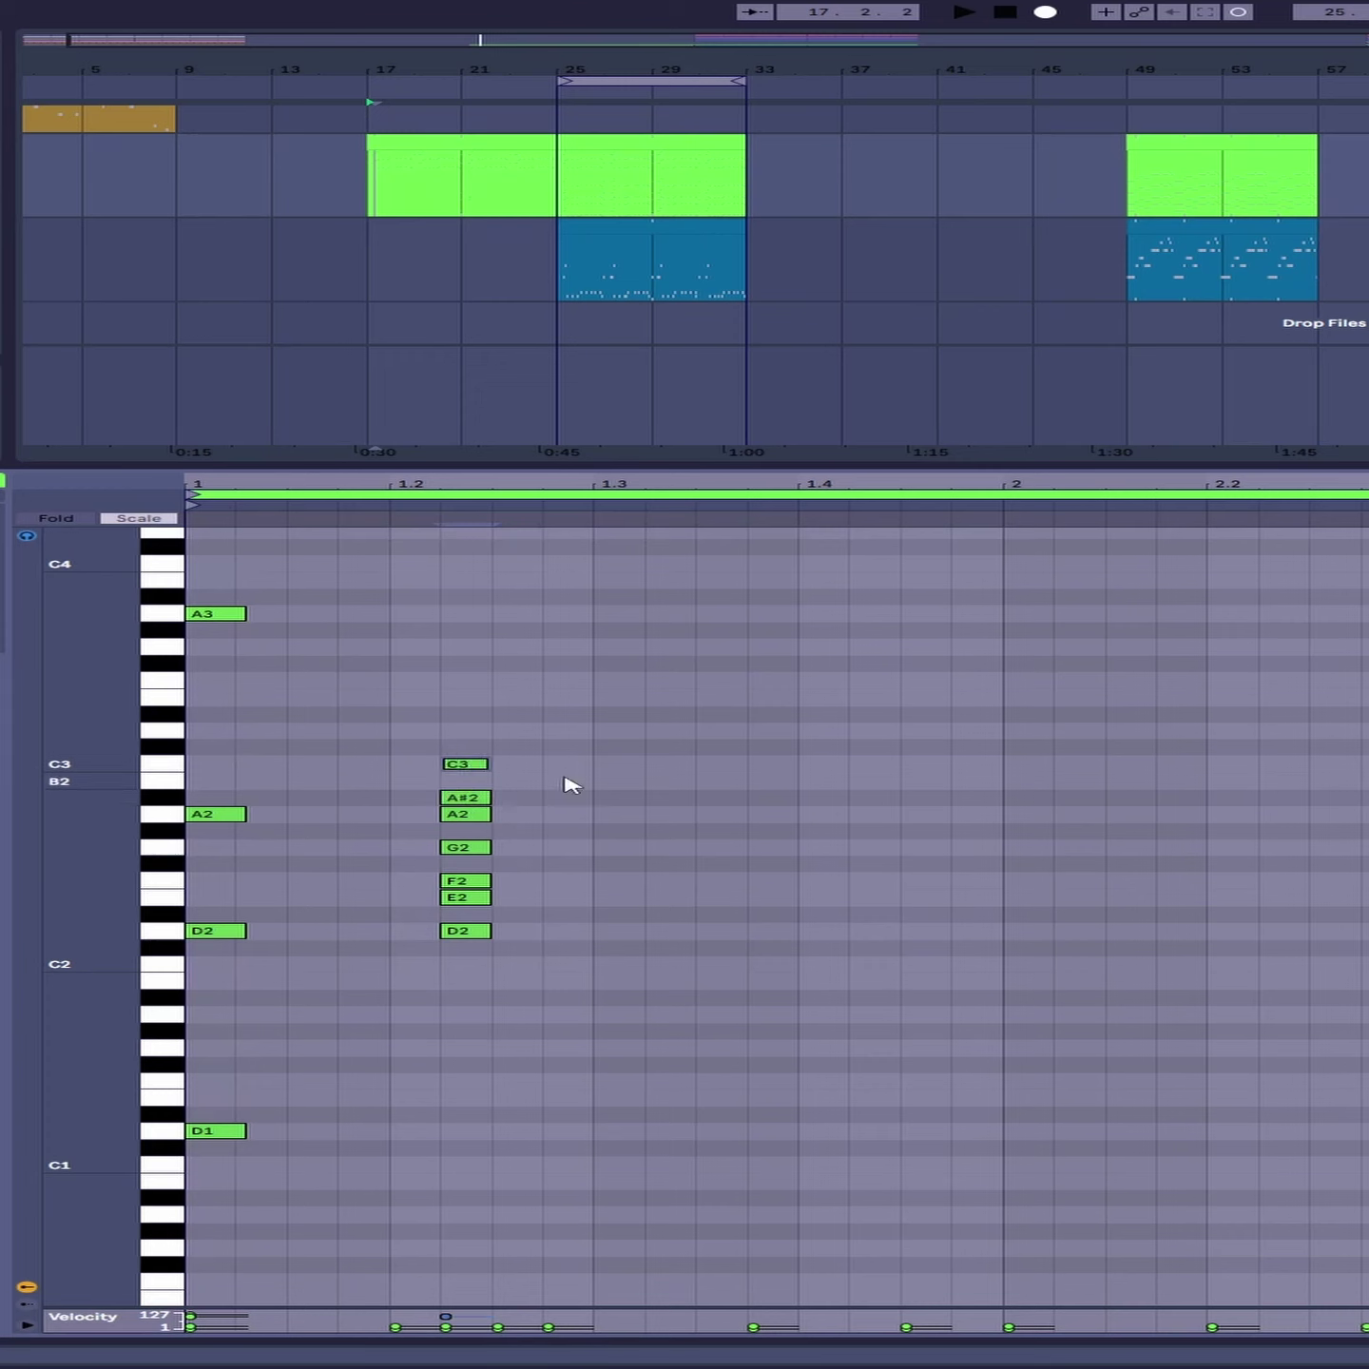
Step: Duplicate the stacked scale notes one octave higher, covering D3 to C4
left_click(414, 1013)
left_click_drag(474, 930, 470, 735)
left_click_drag(400, 900, 446, 953)
left_click(415, 878)
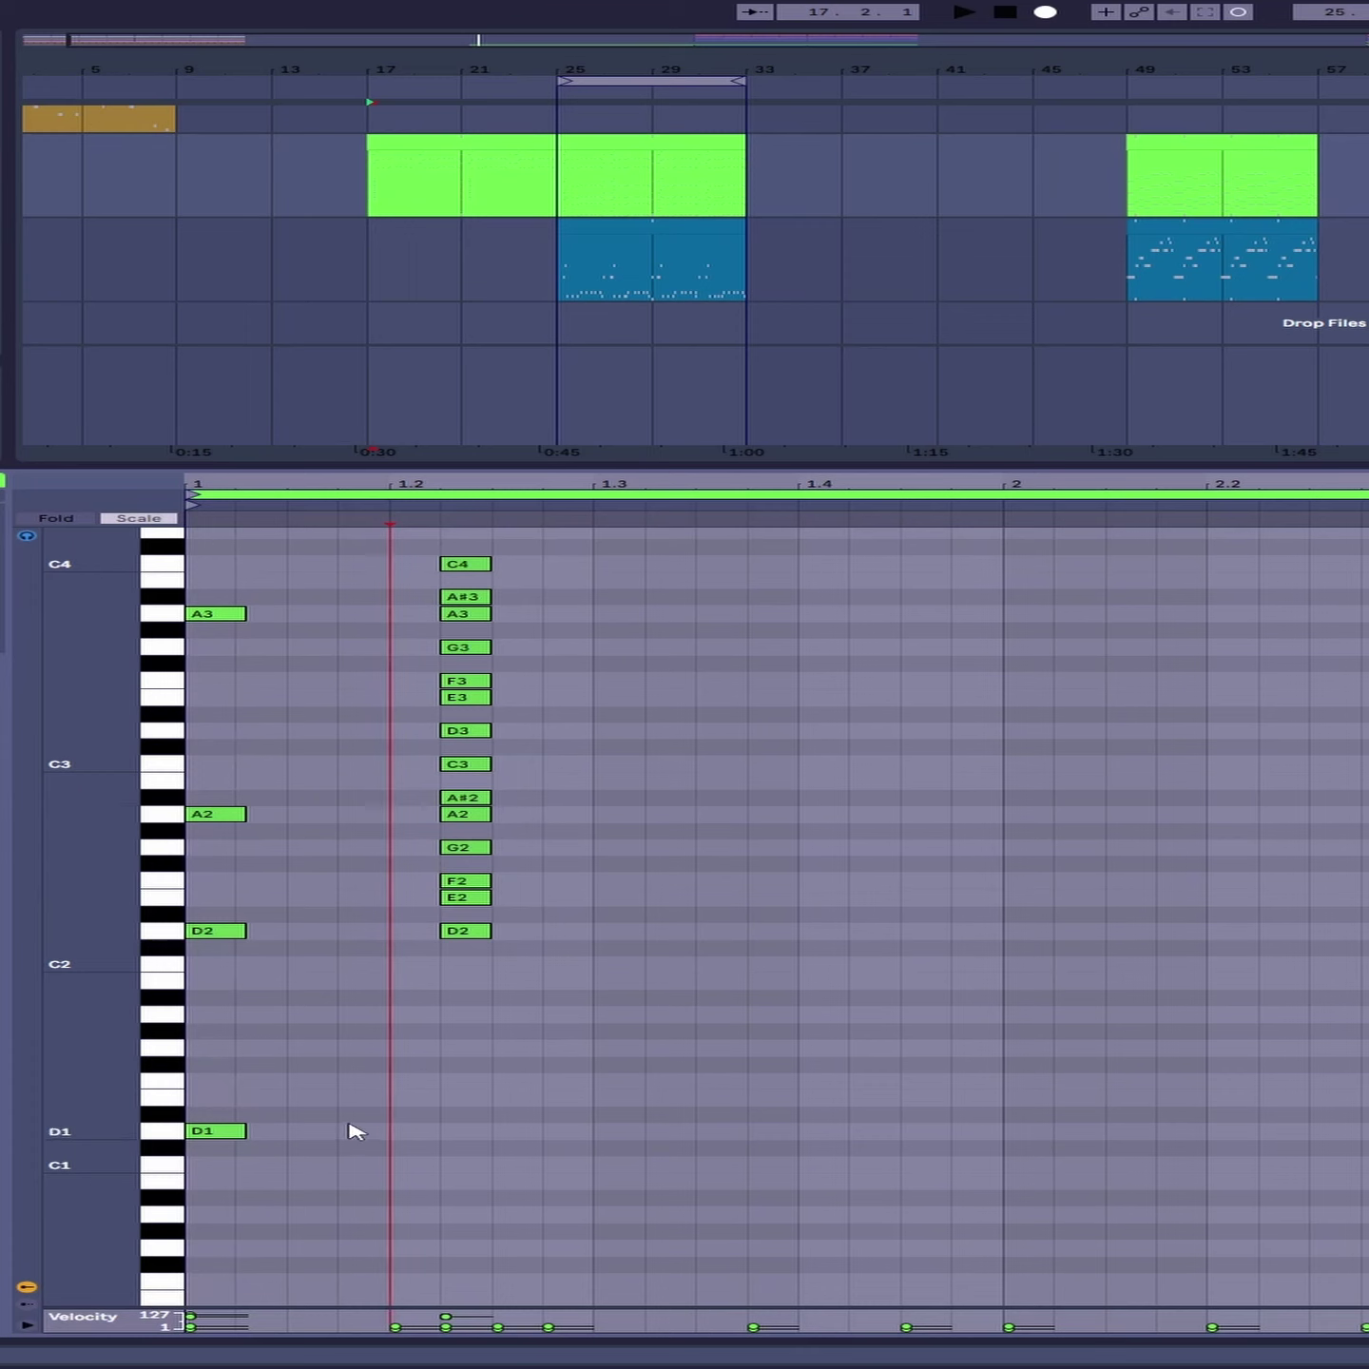
Step: Copy the opening D1 to A3 stack to beat 1.1.3, raised a whole tone to E1, E2, B2 and B3
left_click_drag(225, 580, 185, 974)
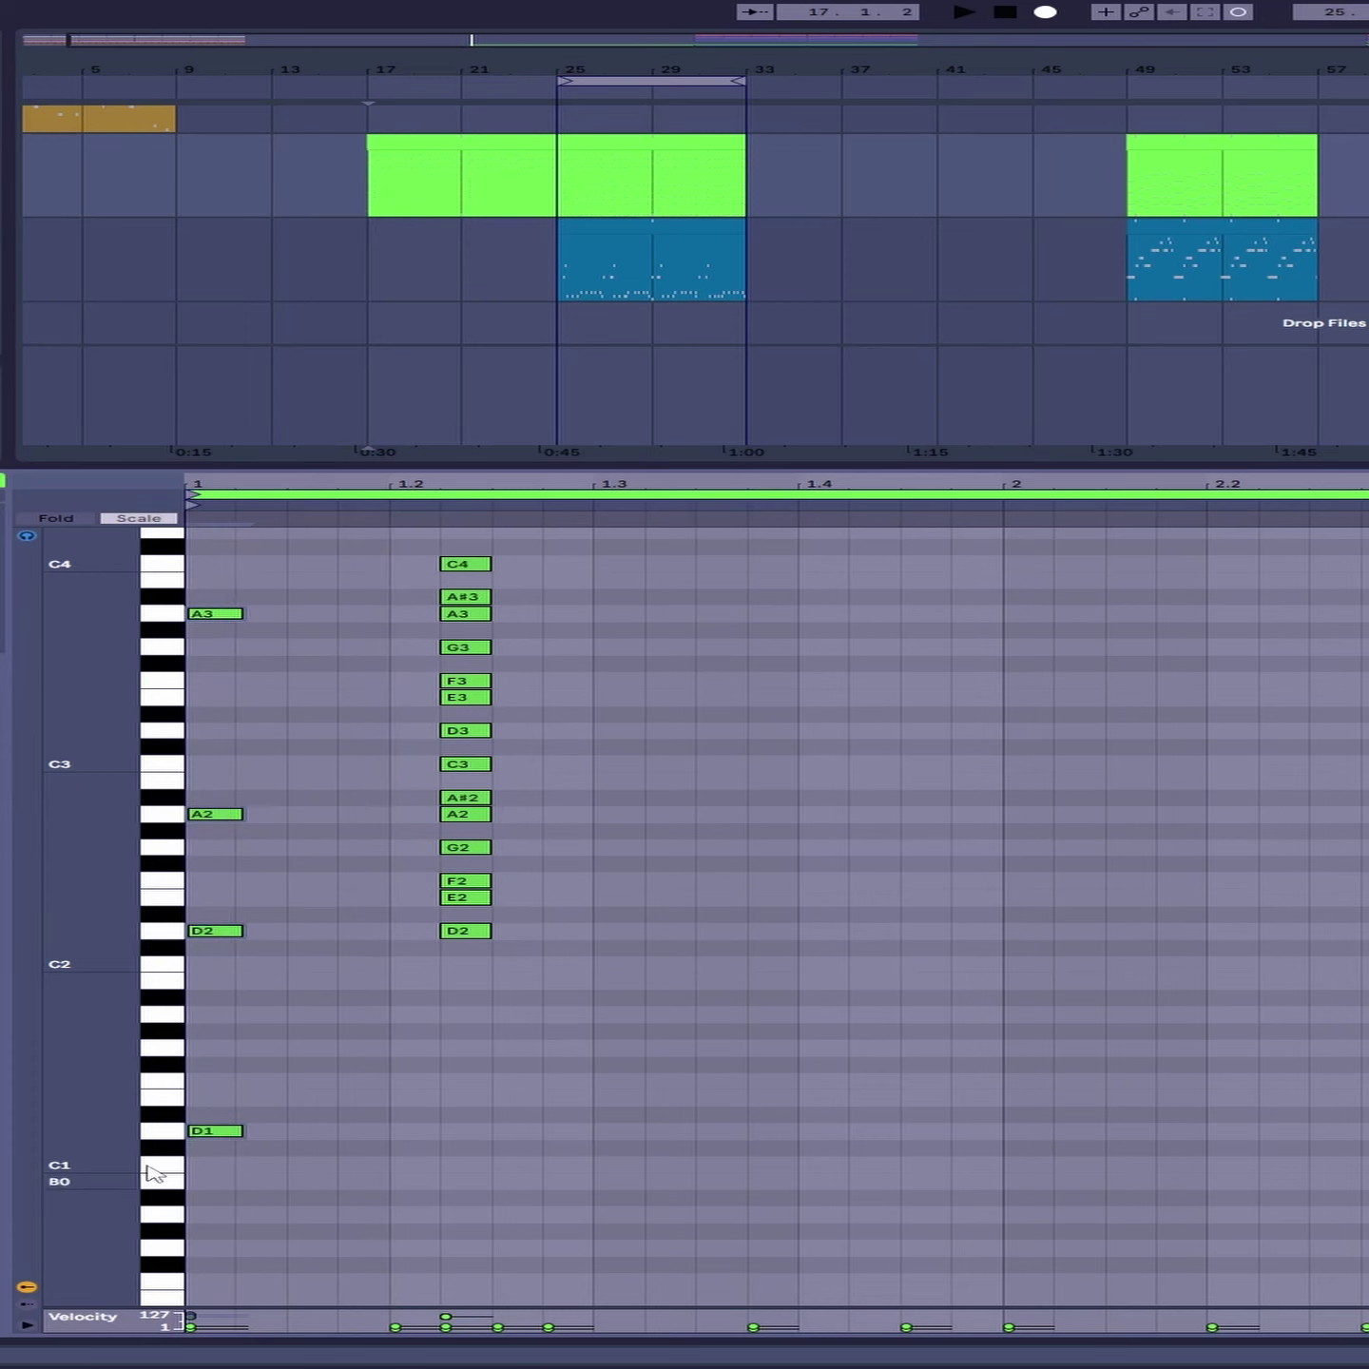
left_click(214, 1132, "shift")
mouse_move(219, 1134)
left_mouse_down()
mouse_move(323, 1139)
mouse_move(313, 1141)
mouse_move(317, 1108)
left_mouse_up()
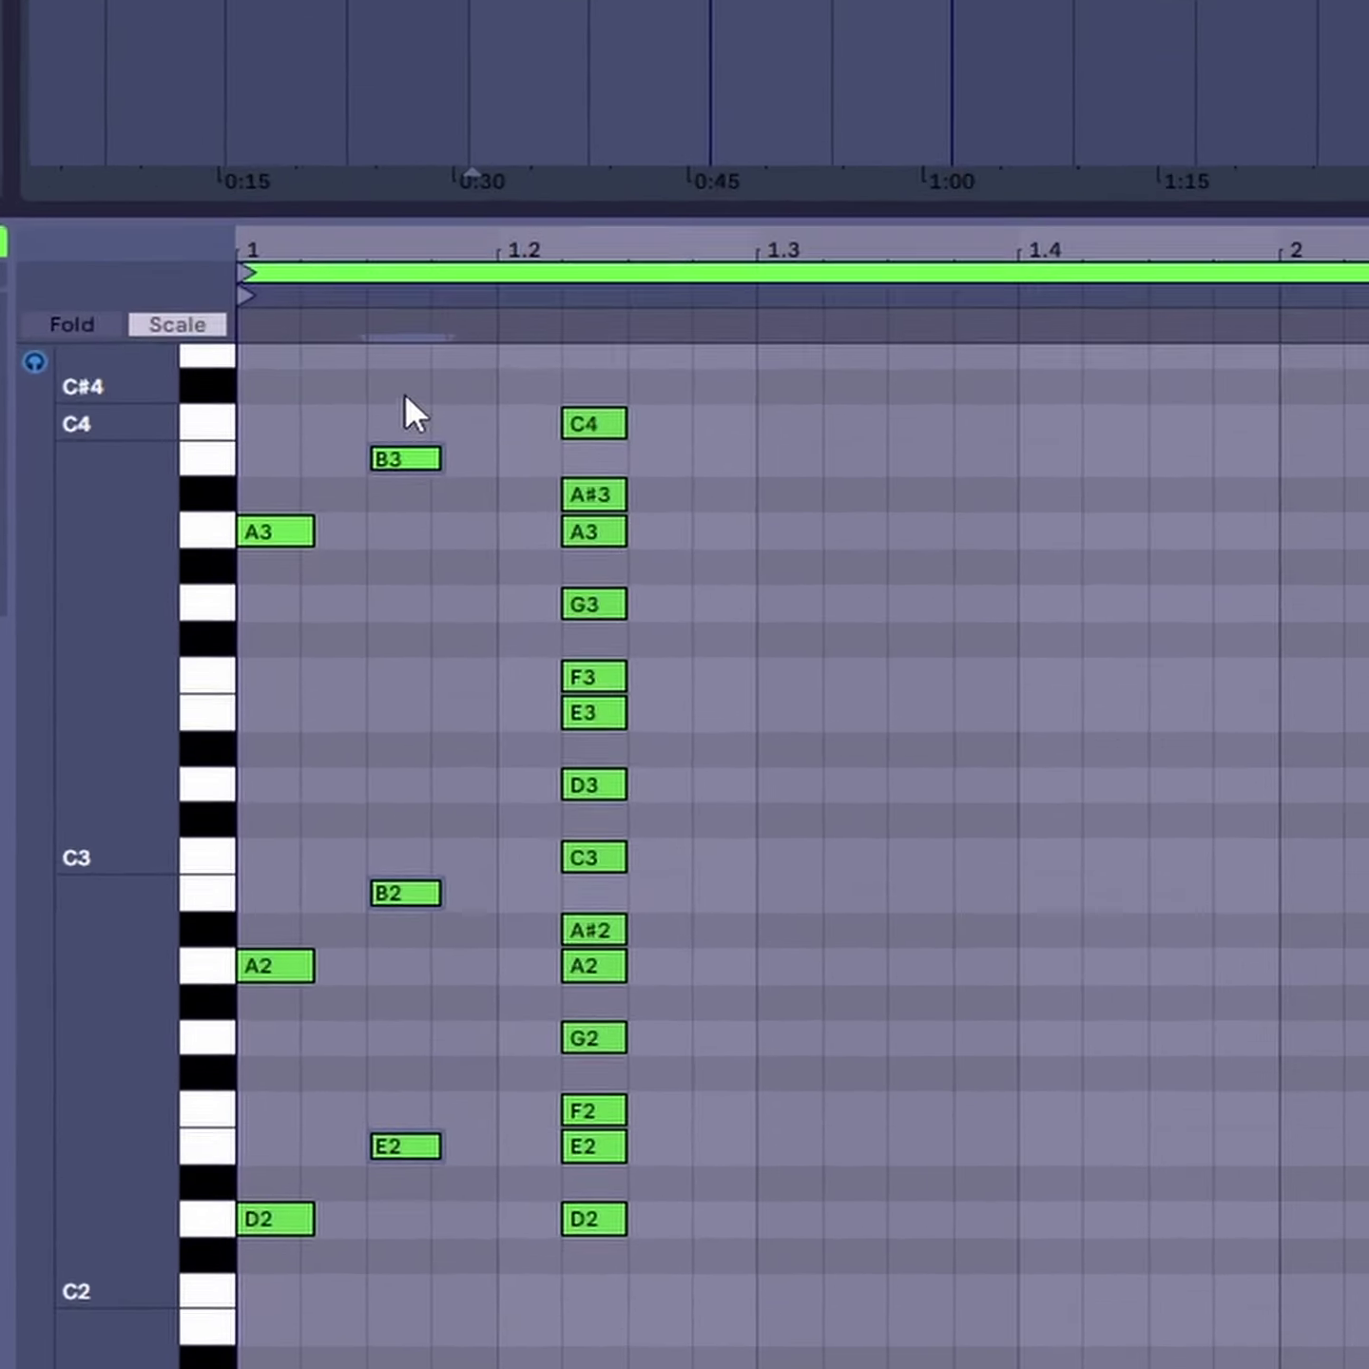
Step: Select the copied stack's B2 and B3 harmonics, its E1 fundamental, and the two B notes again to compare with the scale
left_click_drag(321, 547, 327, 816)
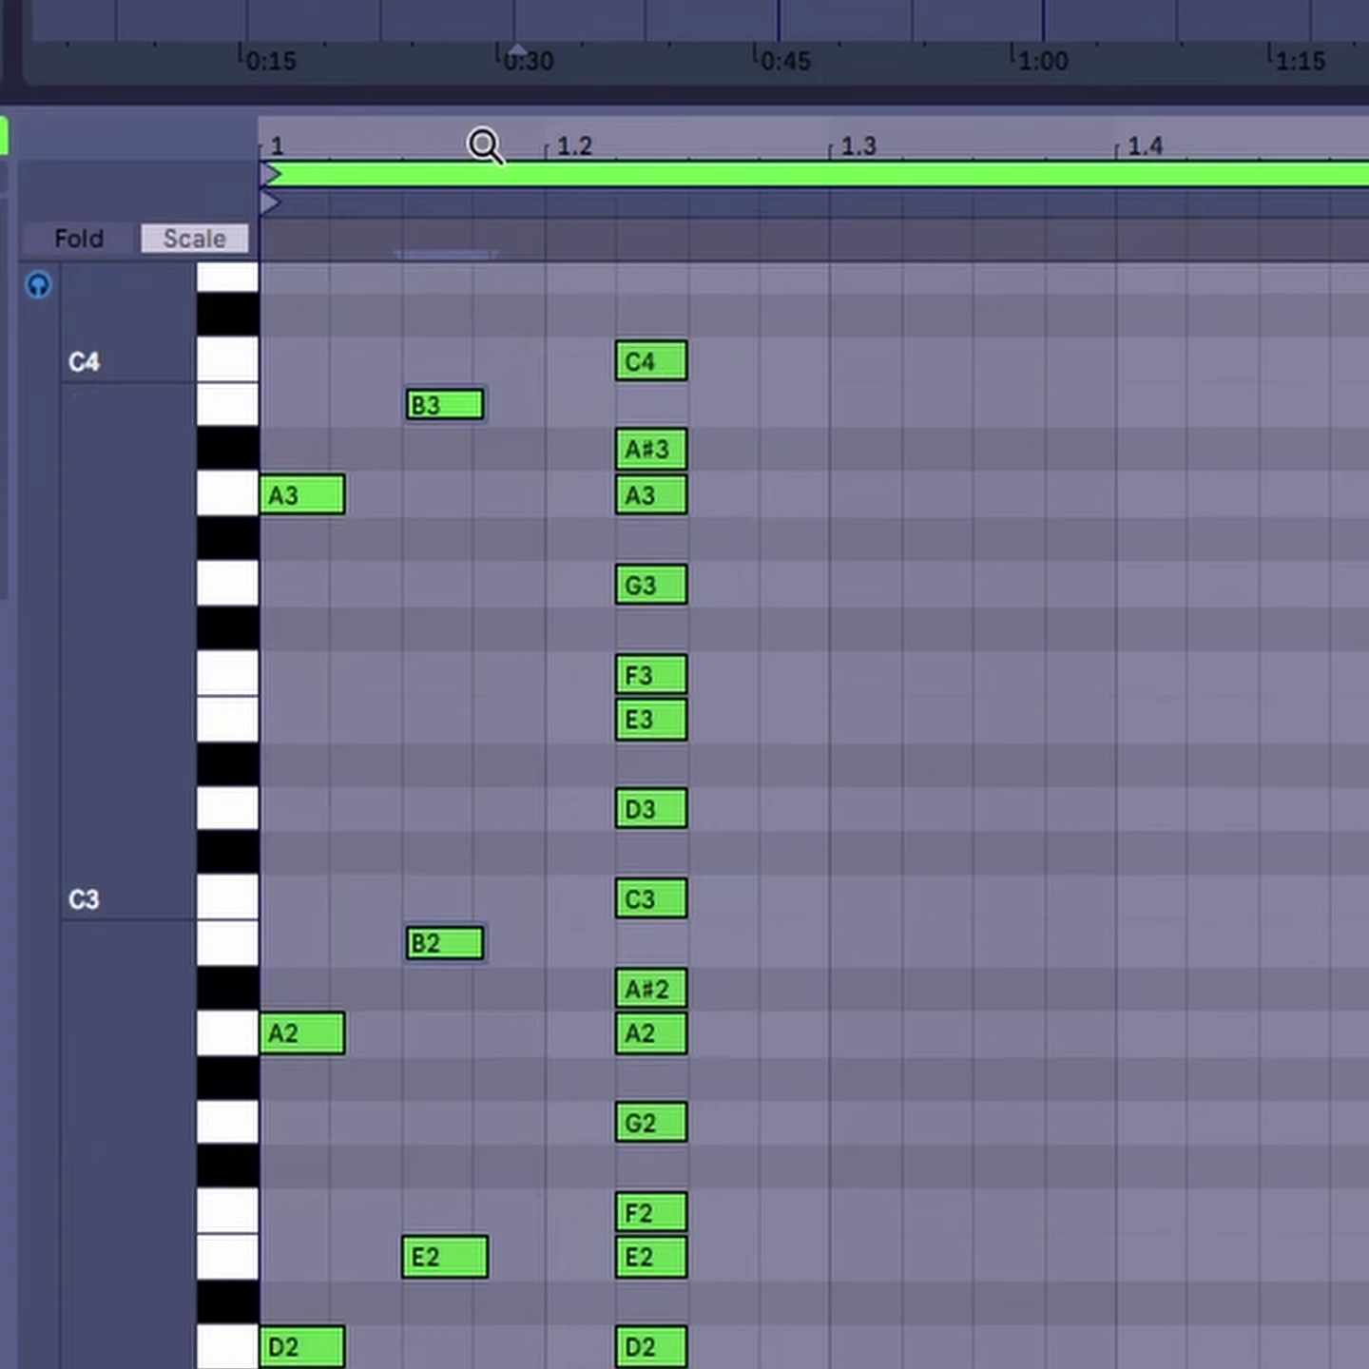
left_click_drag(487, 145, 633, 200)
left_click_drag(414, 1022, 396, 1194)
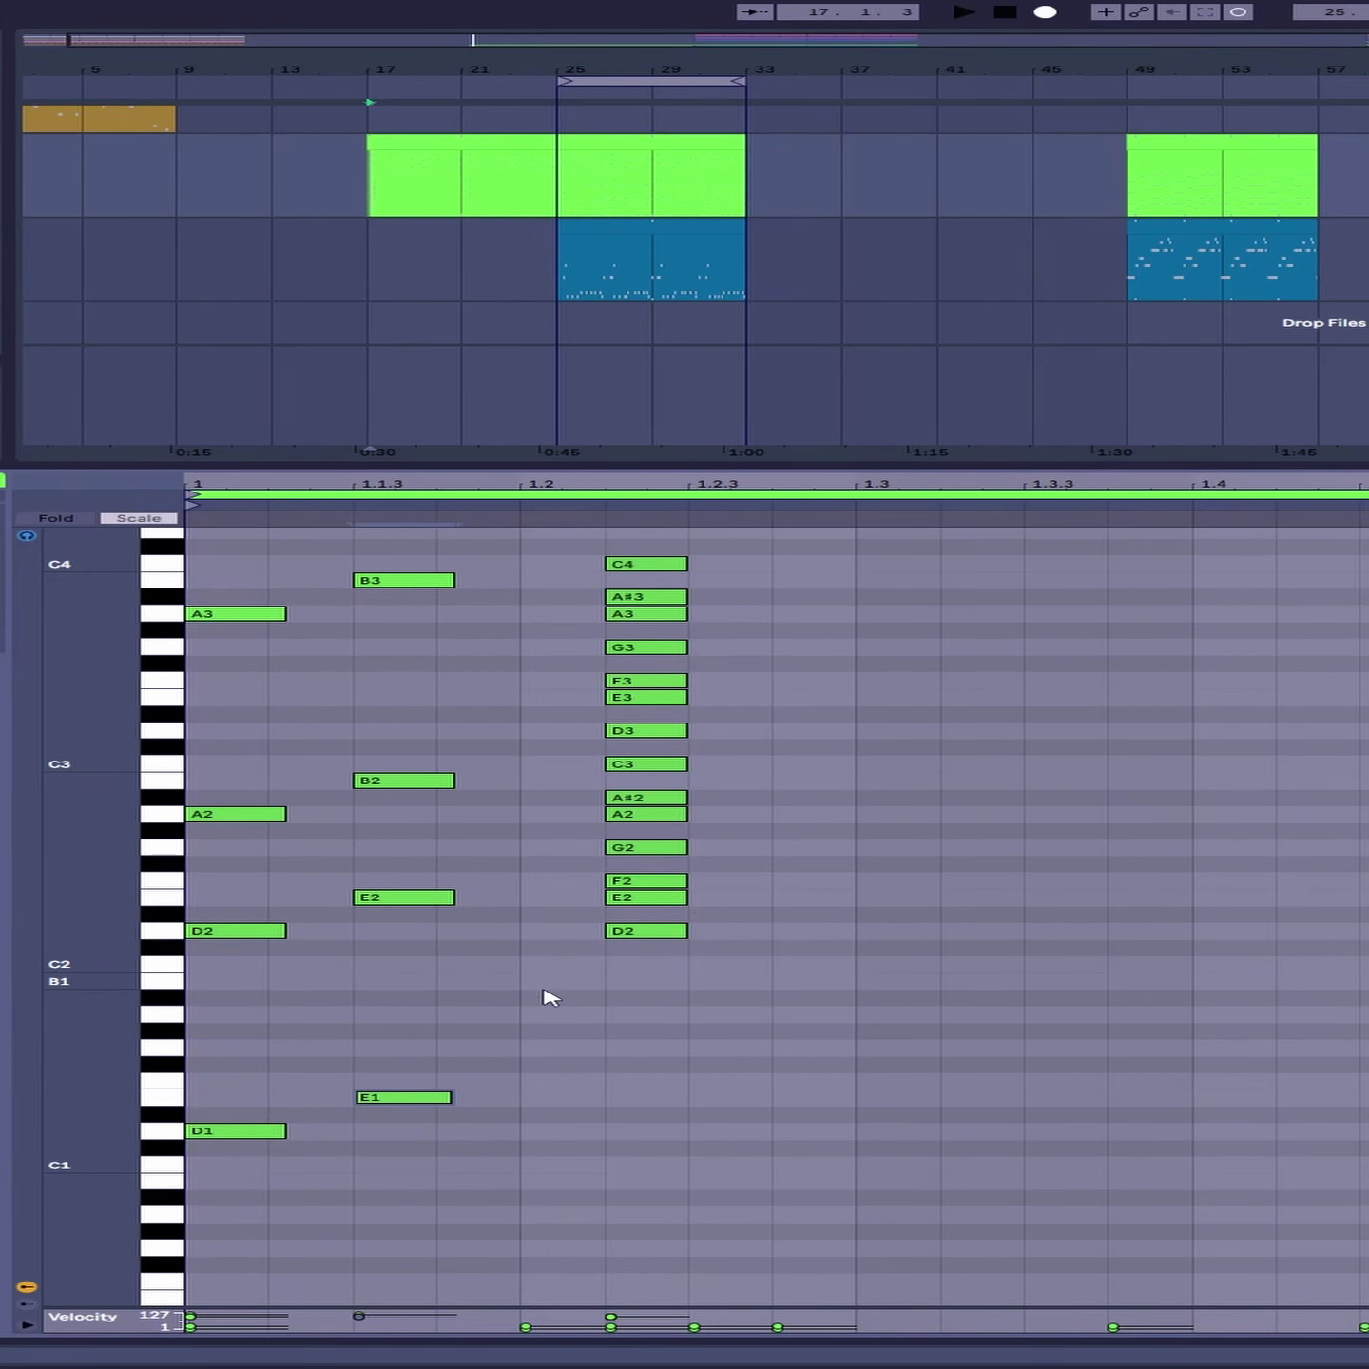
left_click_drag(428, 816, 425, 582)
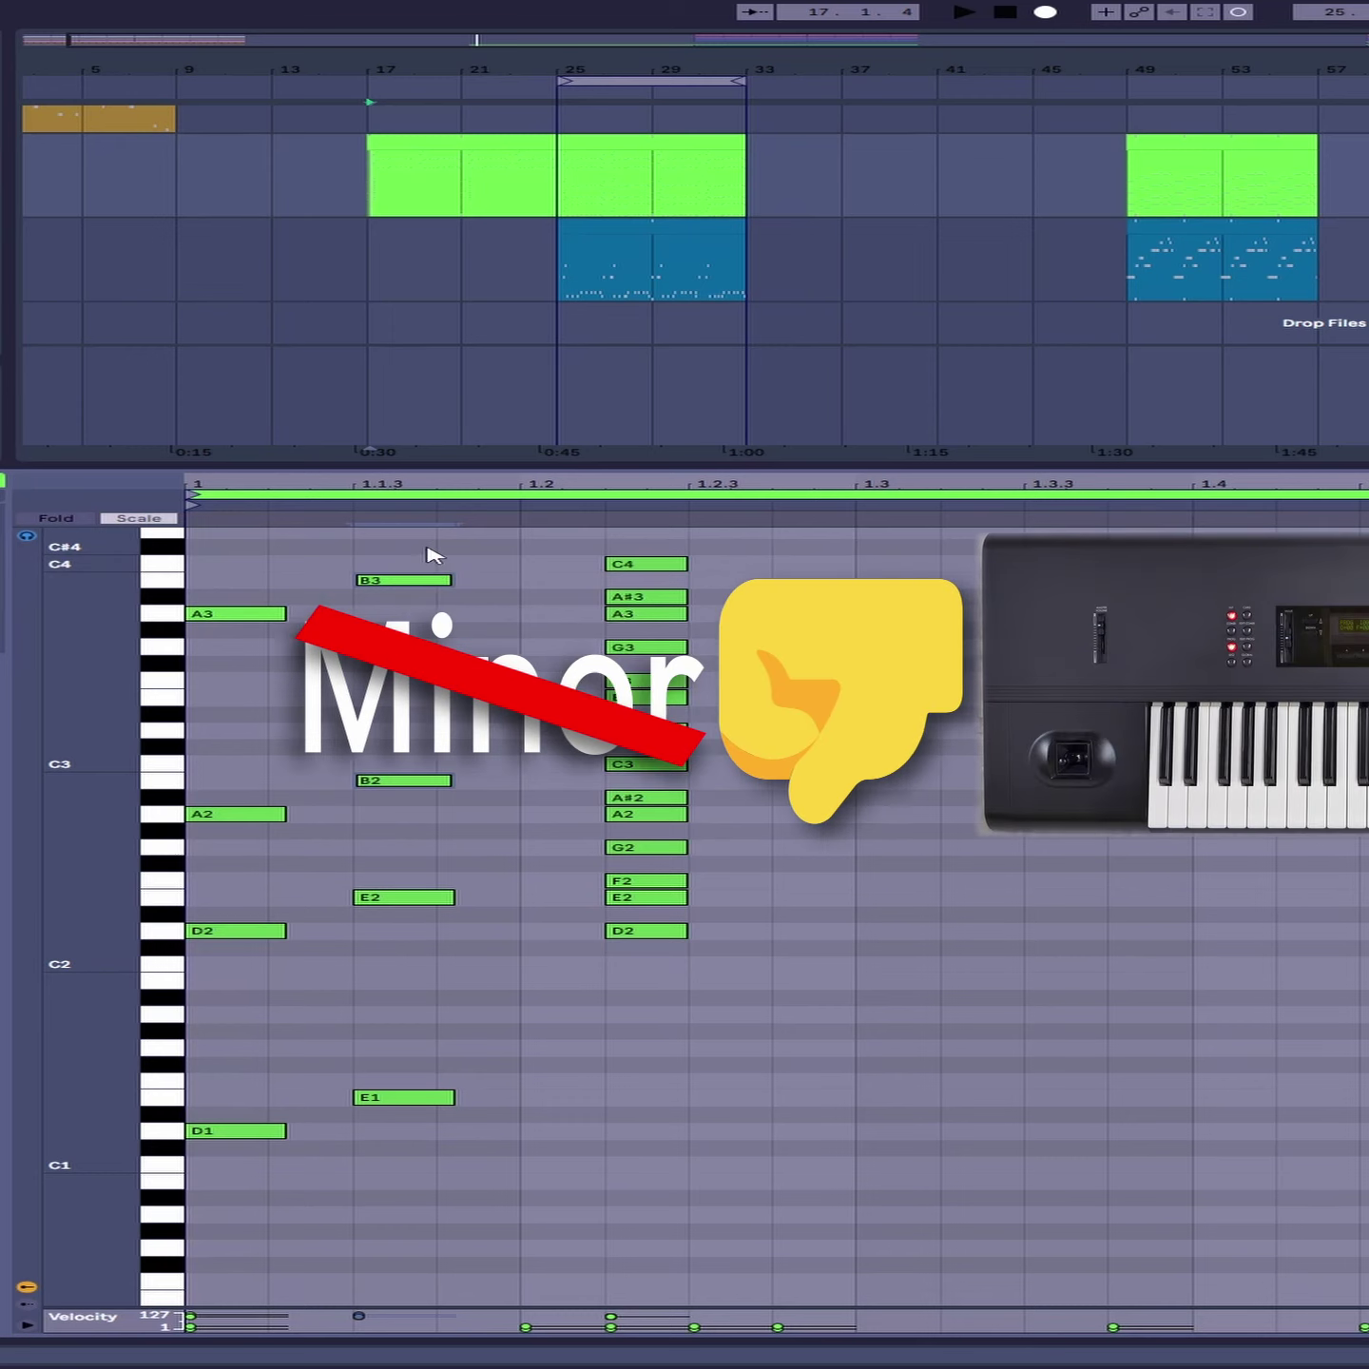
left_click(432, 560)
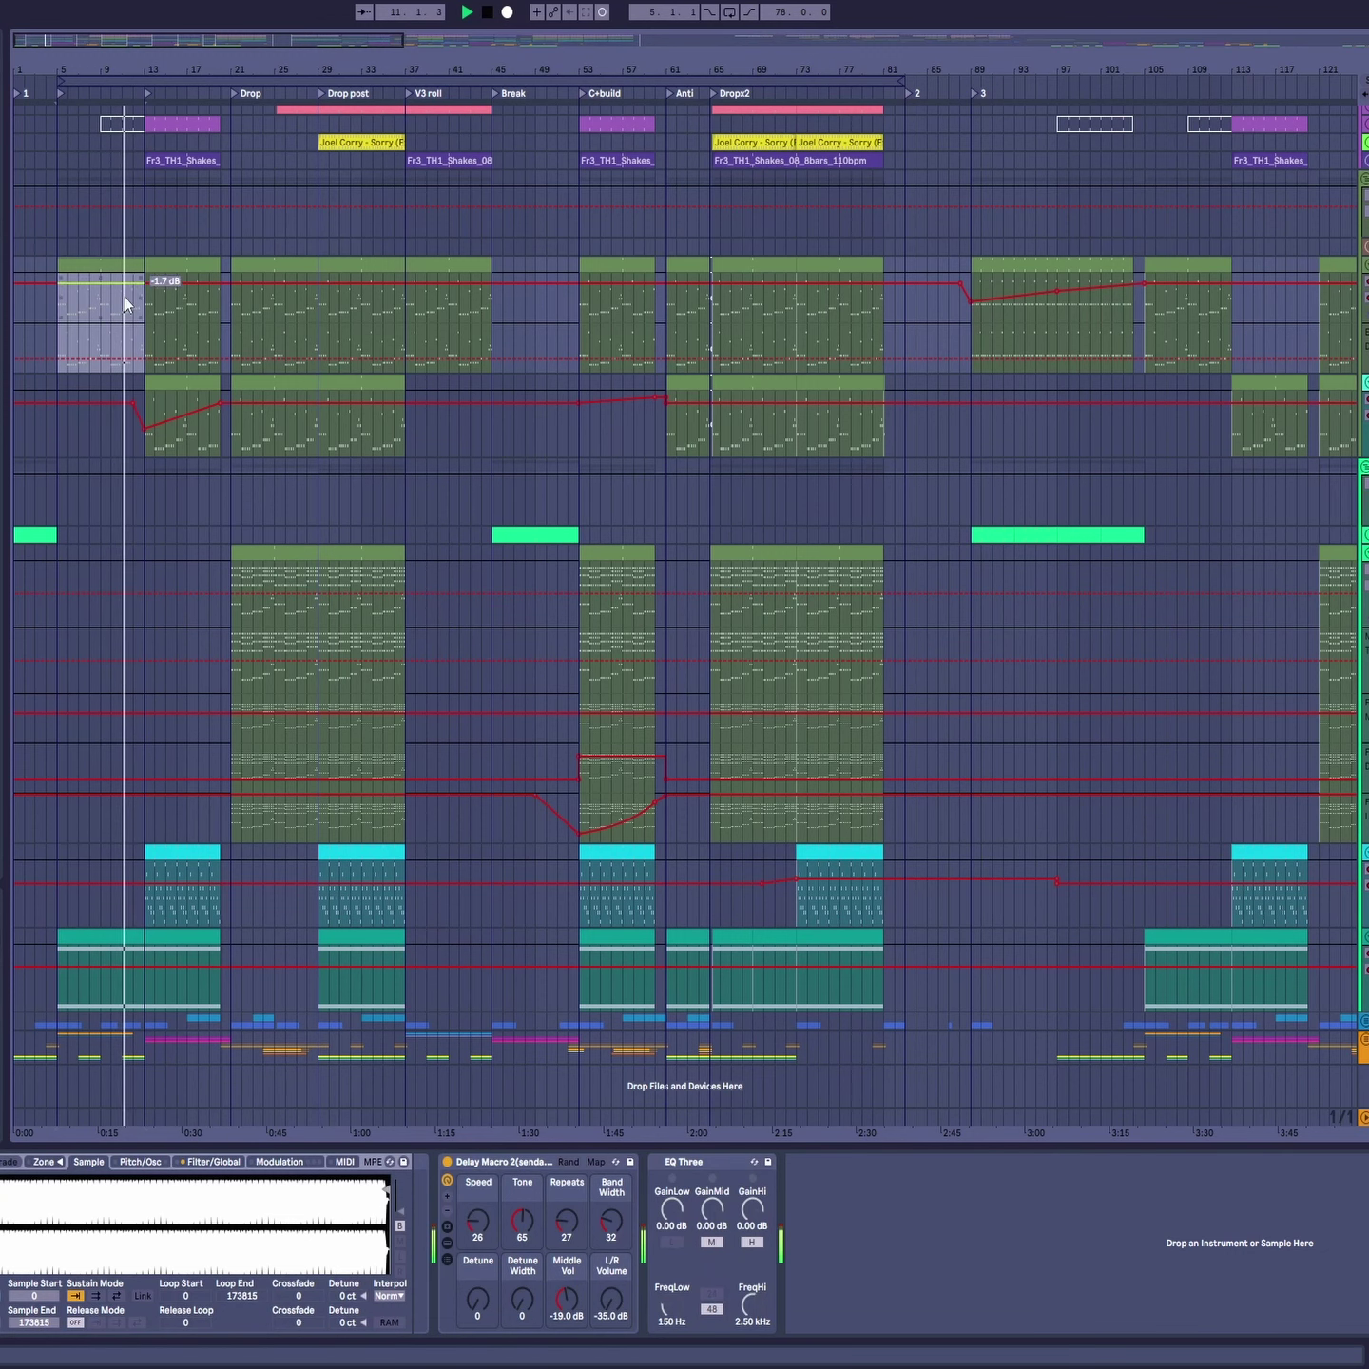
Step: Look over the drum, bass and chord tracks of the full arrangement during playback and select the upper green MIDI clip at the Drop marker
scroll(743, 279, "up", 4)
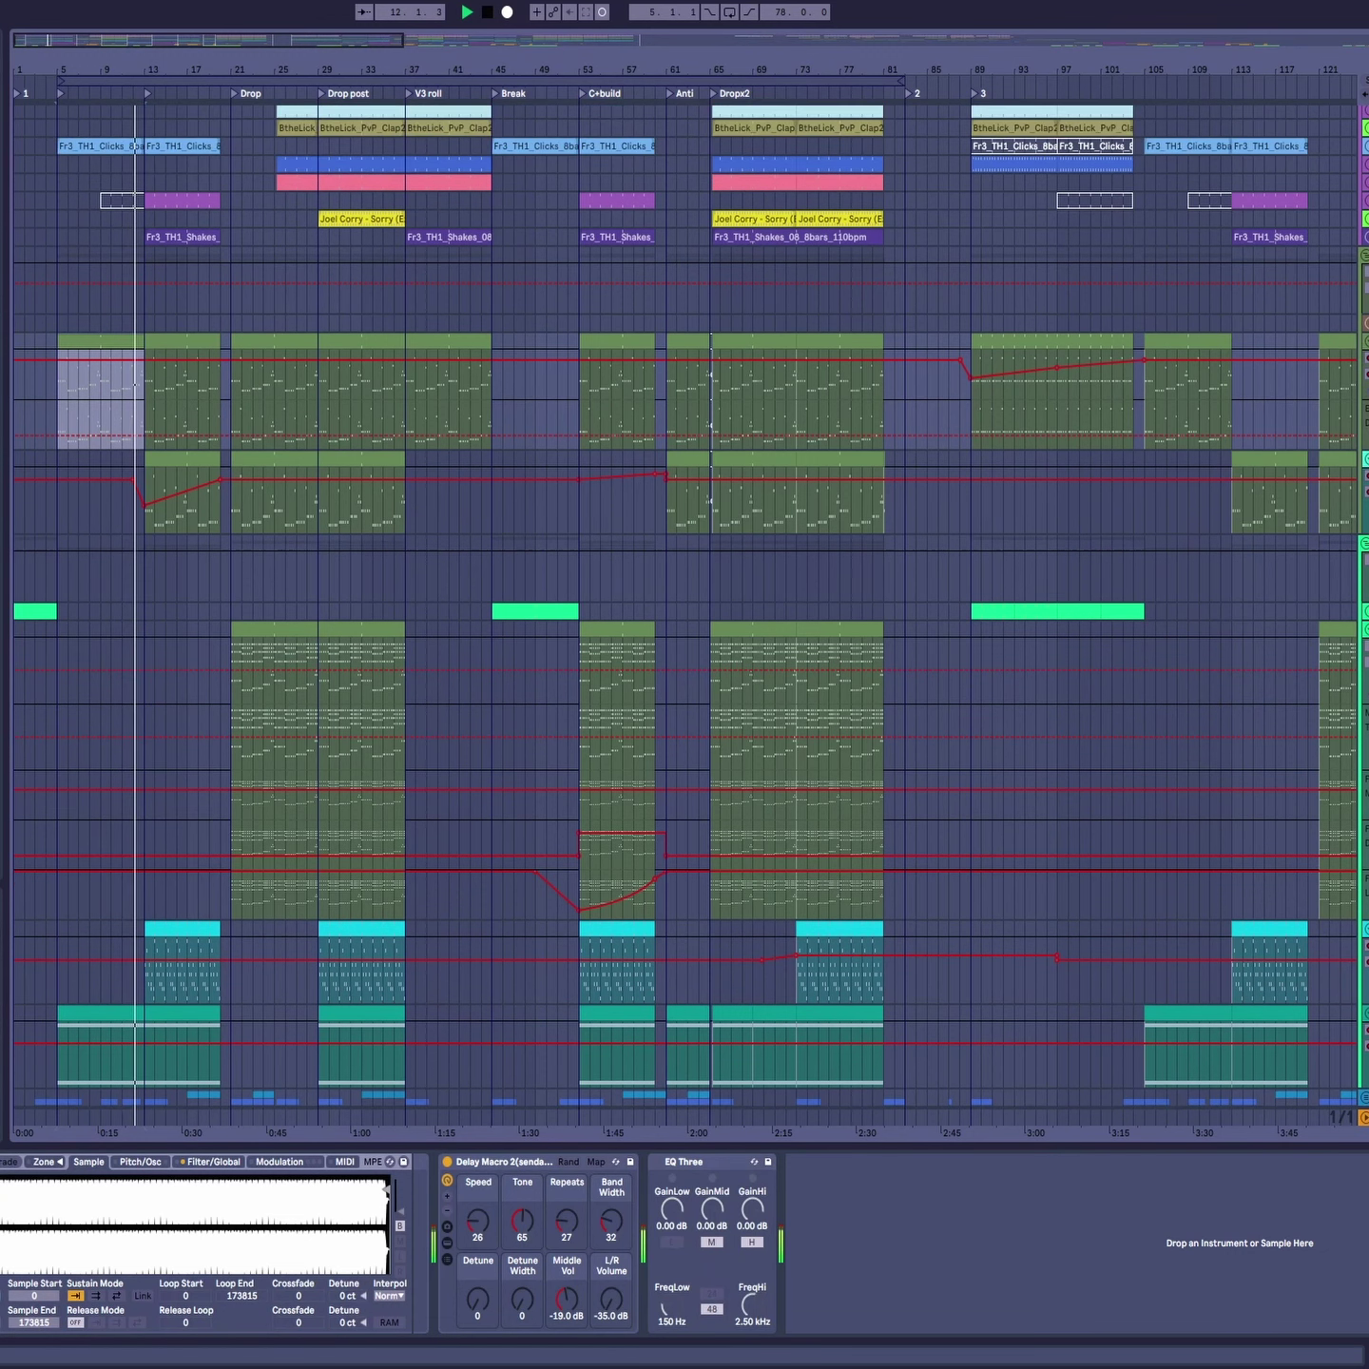
scroll(1364, 129, "up", 5)
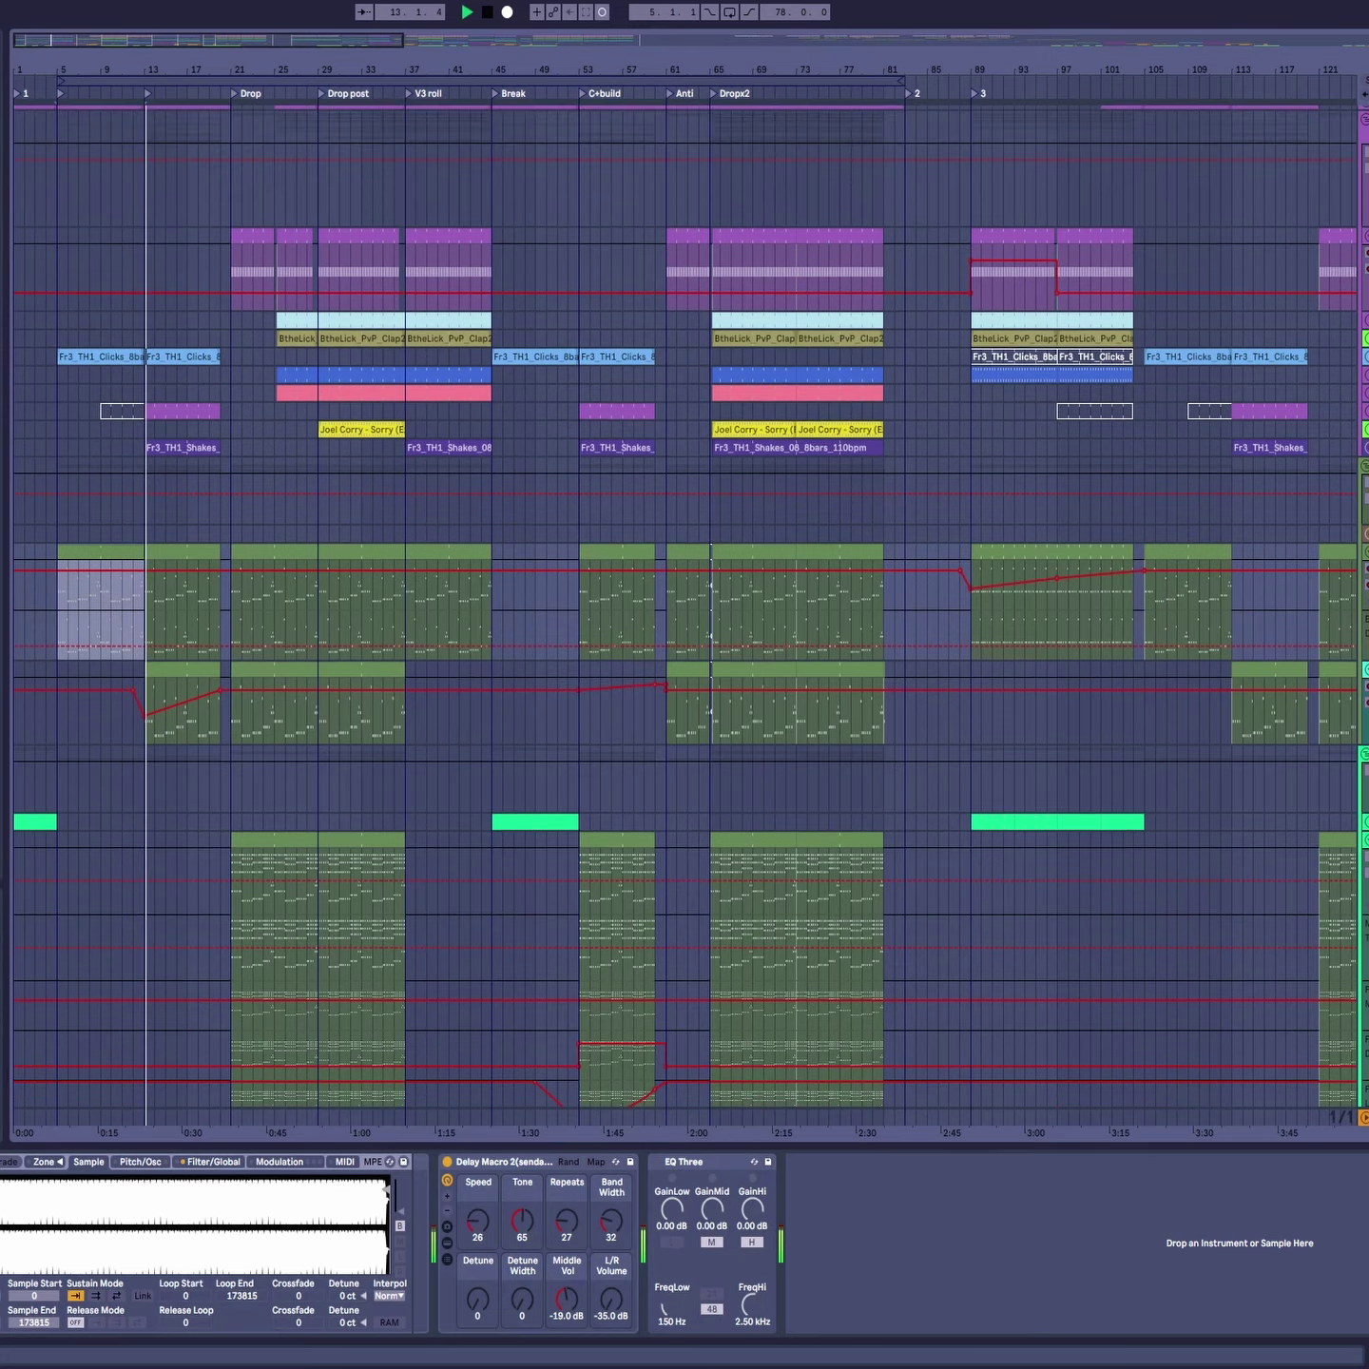
scroll(1365, 129, "down", 9)
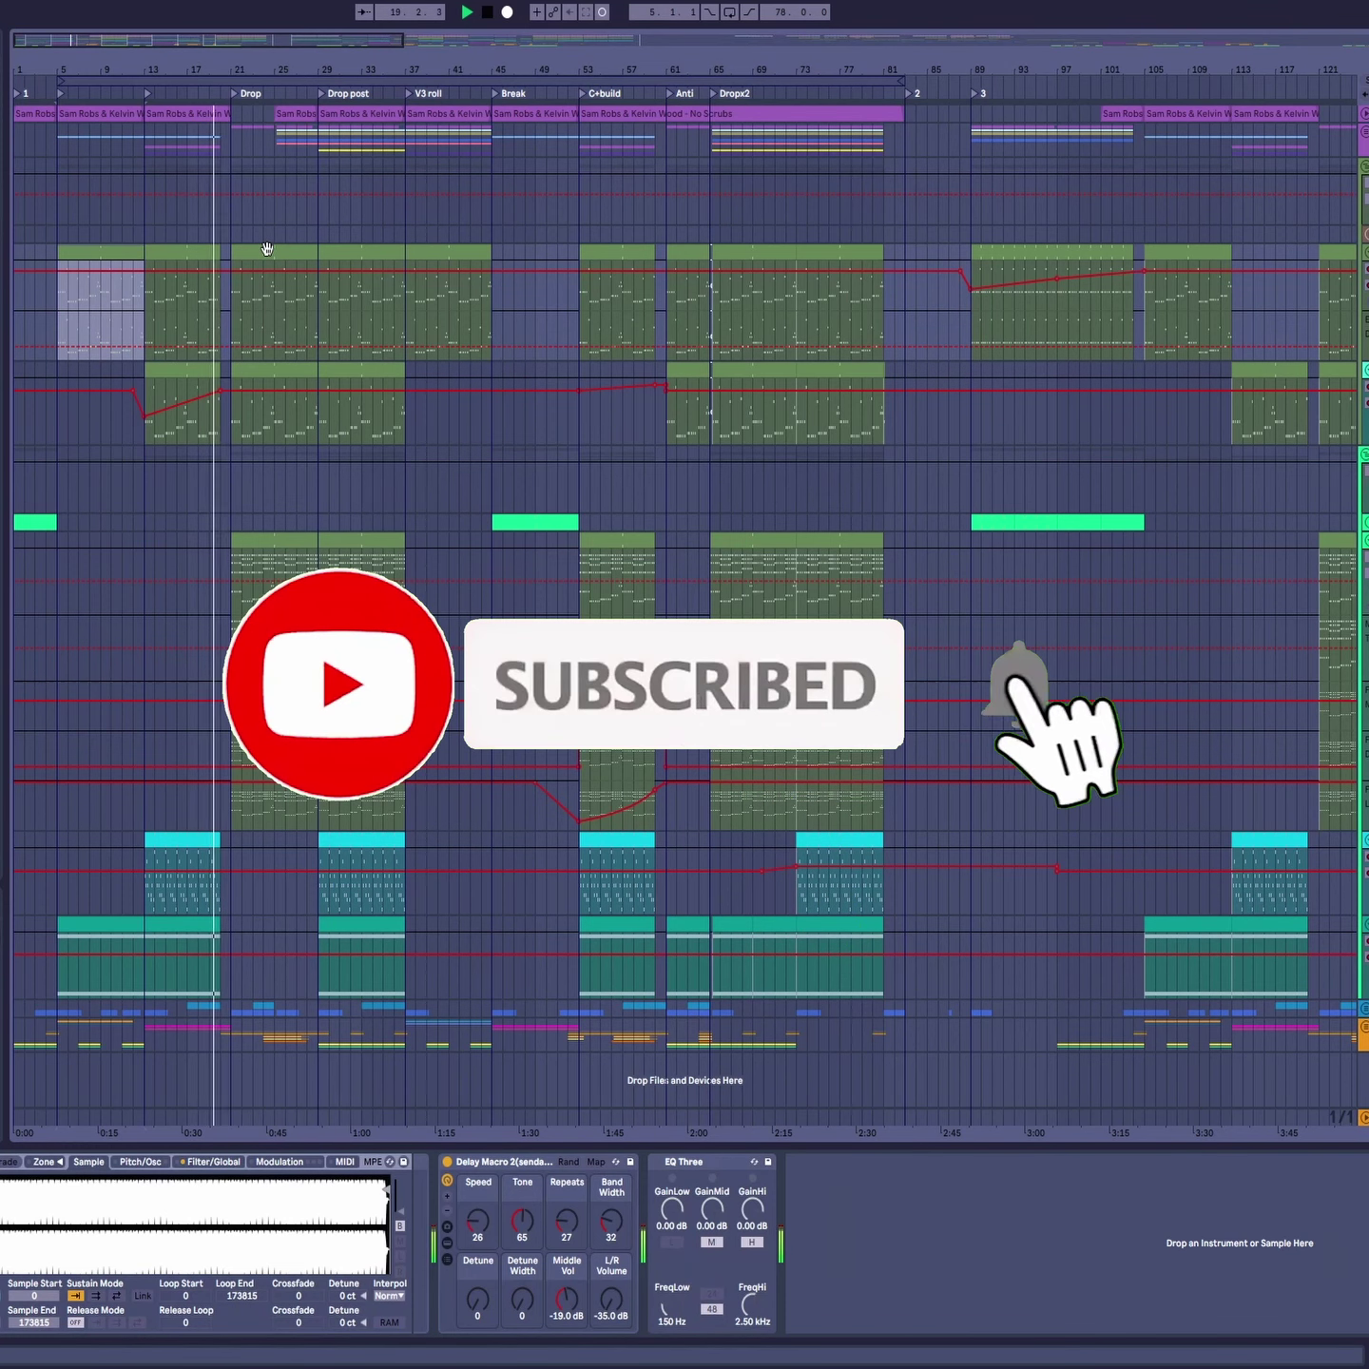
left_click(267, 248)
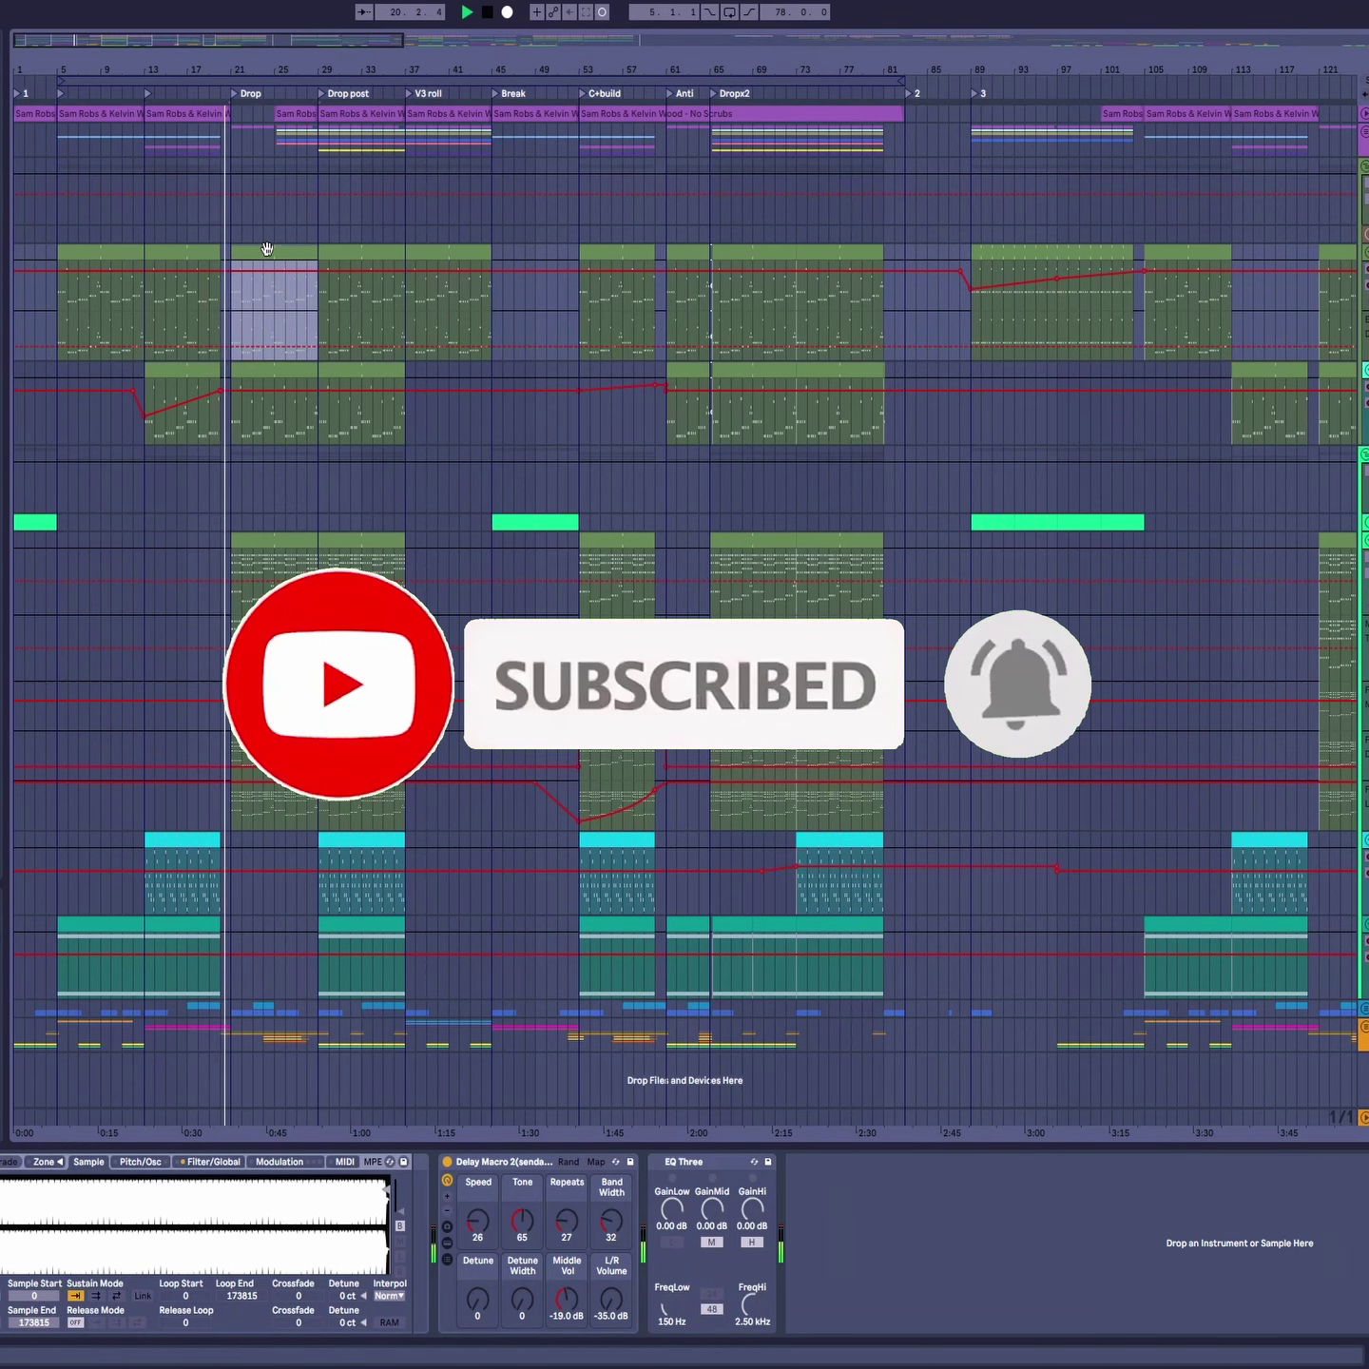